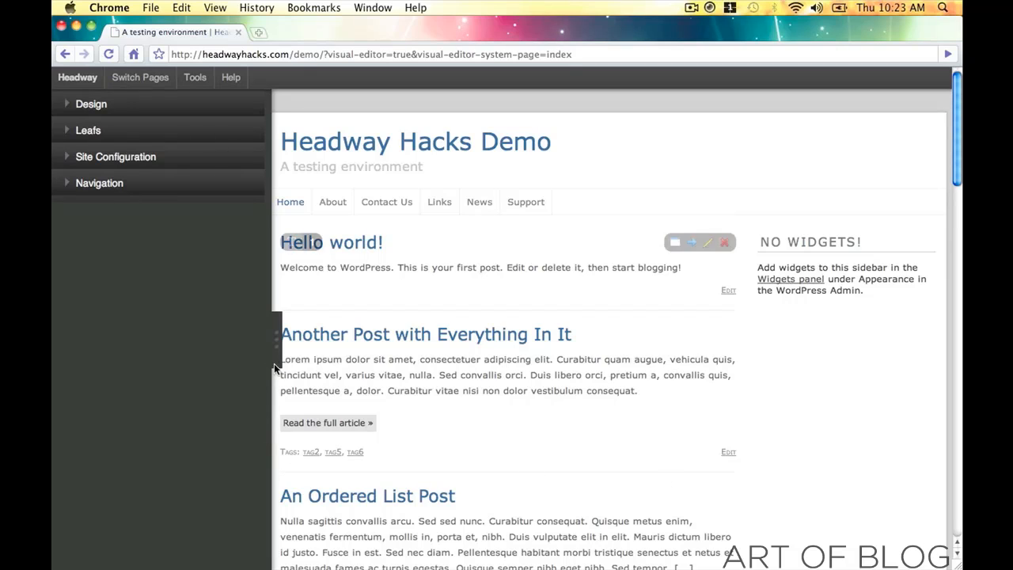
- Expand Design, collapse the Inspector, and briefly look at Site Configuration, Leafs and Navigation
left_click(67, 109)
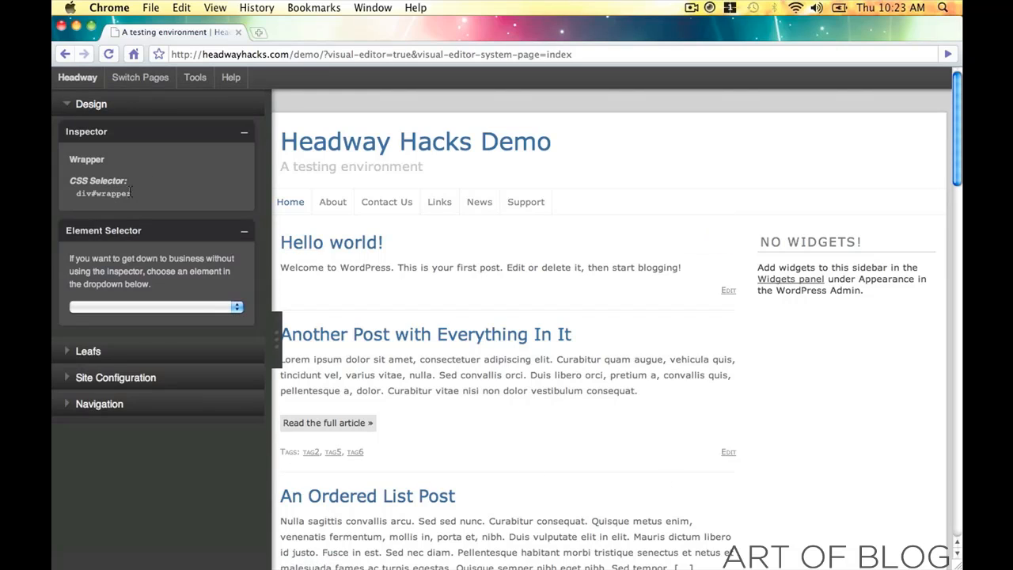
left_click(242, 136)
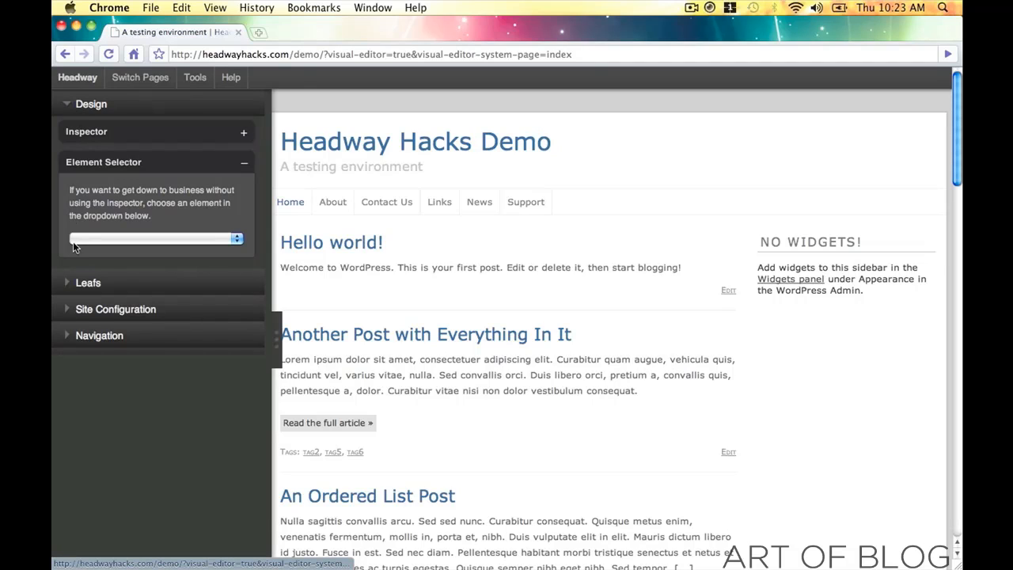
left_click(68, 315)
left_click(67, 308)
left_click(69, 290)
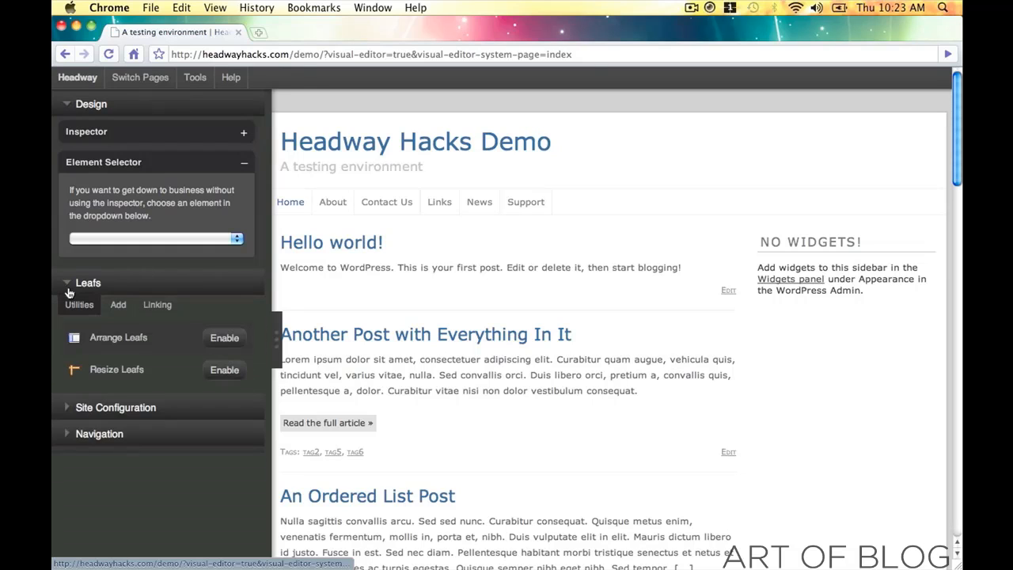
left_click(69, 289)
left_click(67, 336)
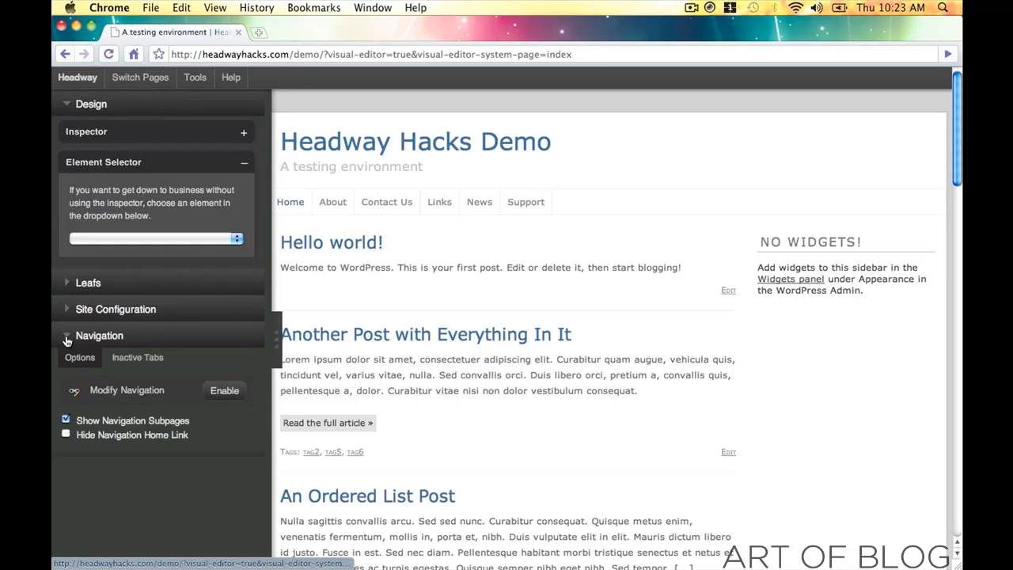
left_click(67, 339)
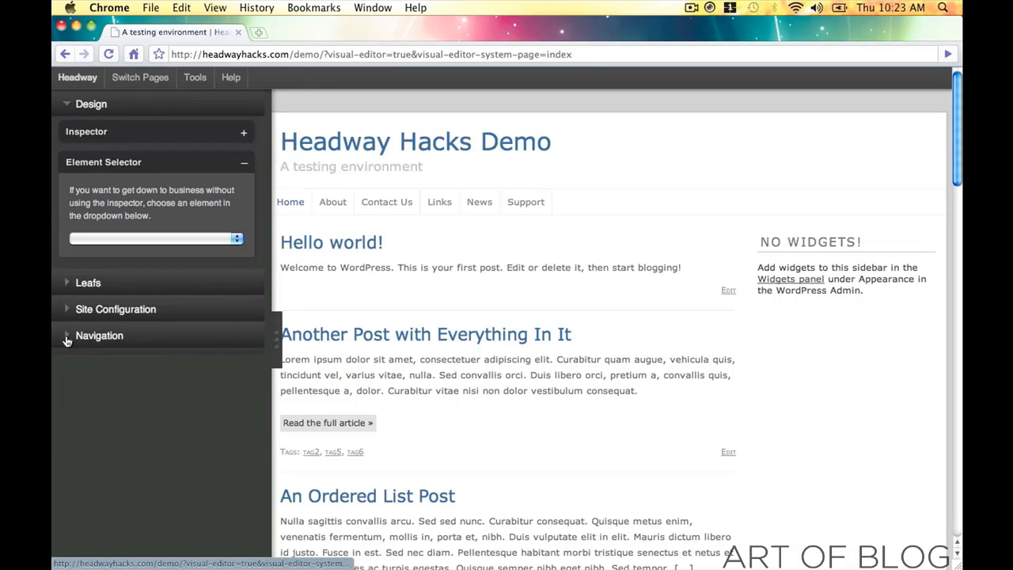
left_click(269, 352)
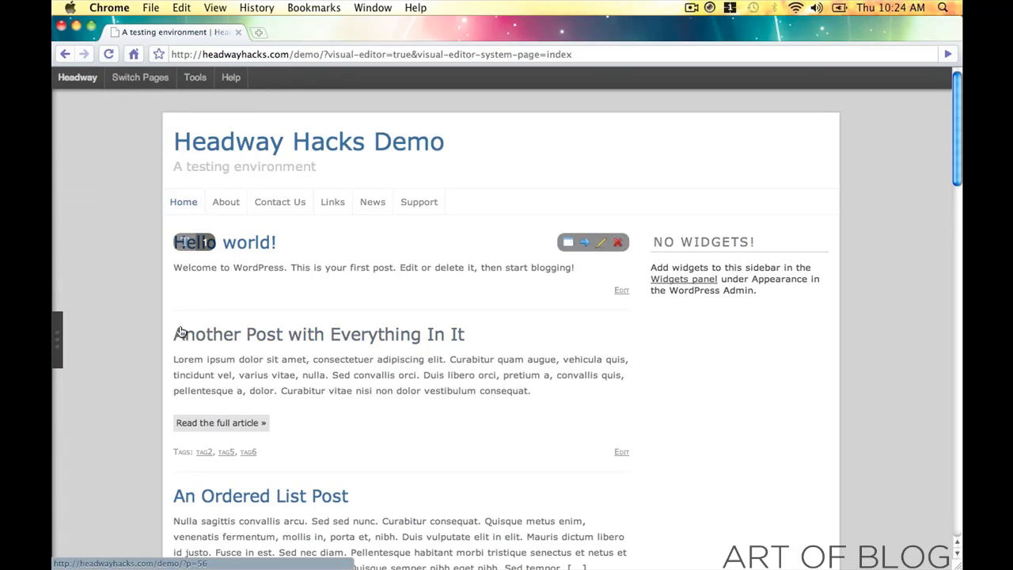
left_click(57, 342)
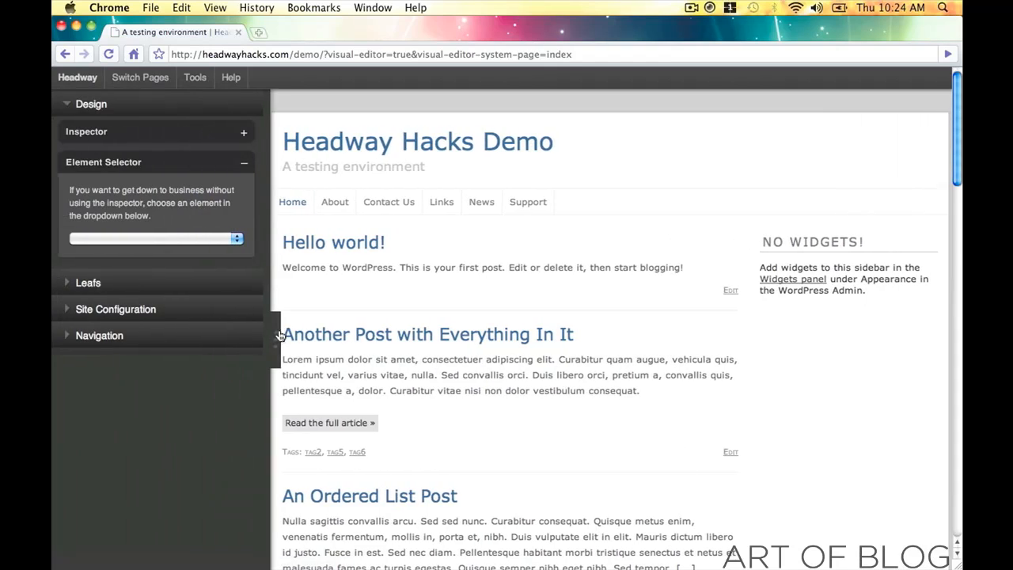
left_click(279, 336)
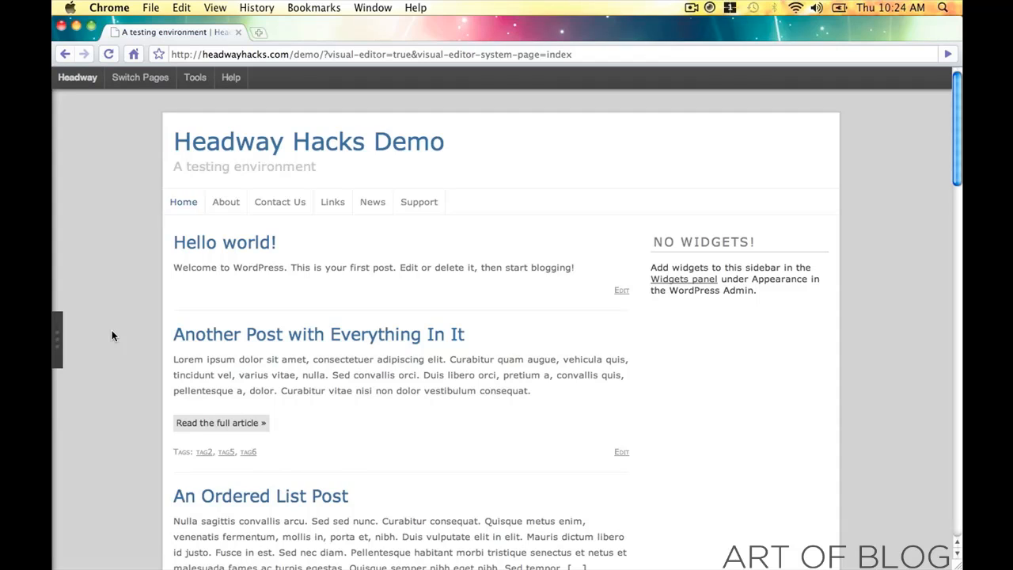
left_click(57, 333)
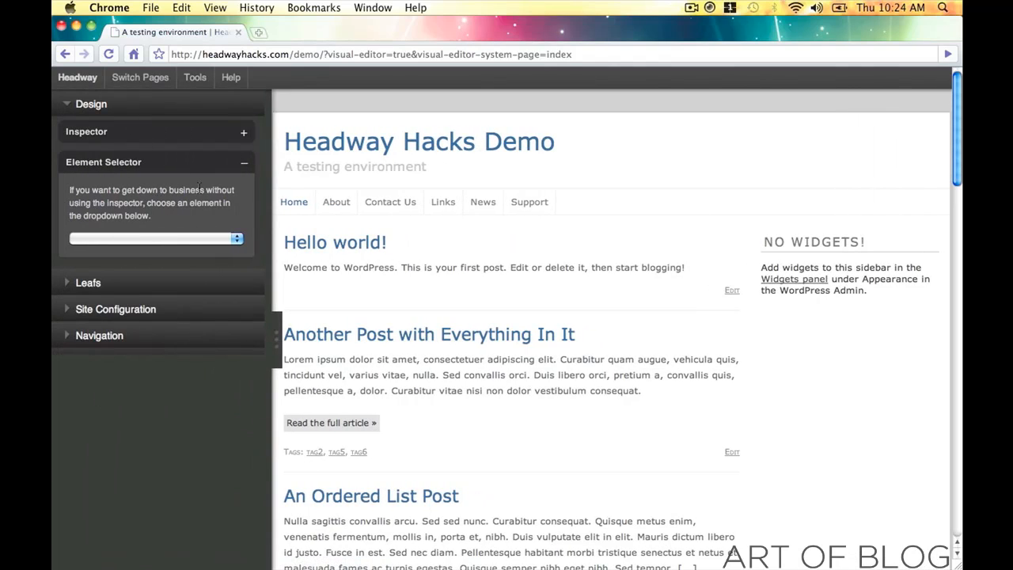
left_click(206, 239)
- Select the Body element and give its background the dark red-black colour 140101
left_click(197, 263)
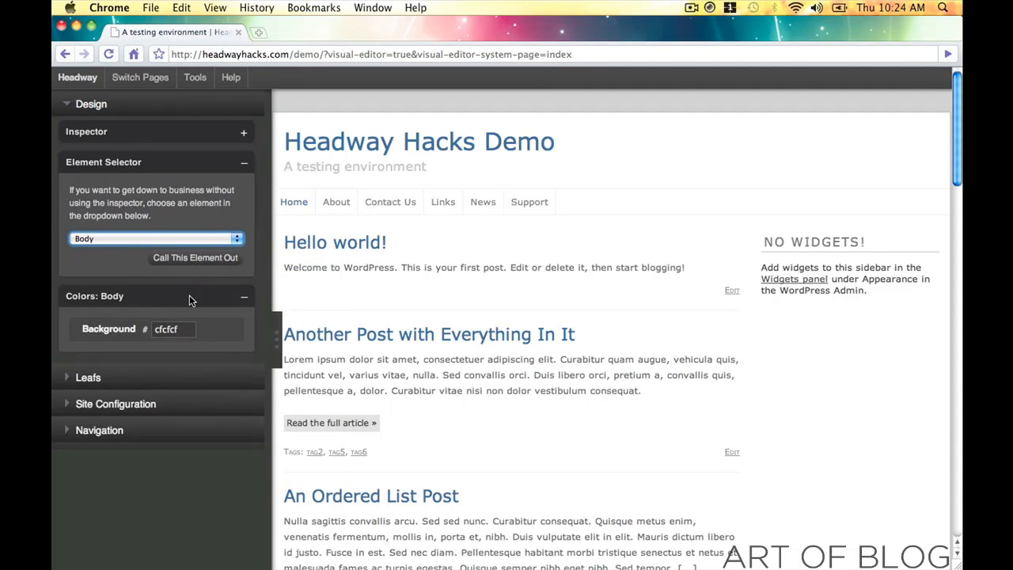
left_click(218, 267)
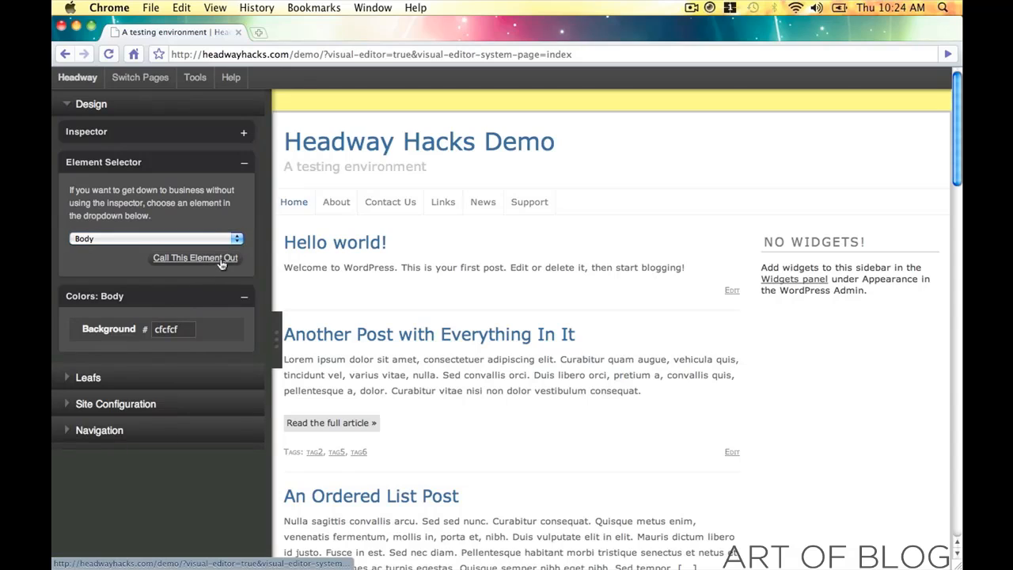
left_click(171, 330)
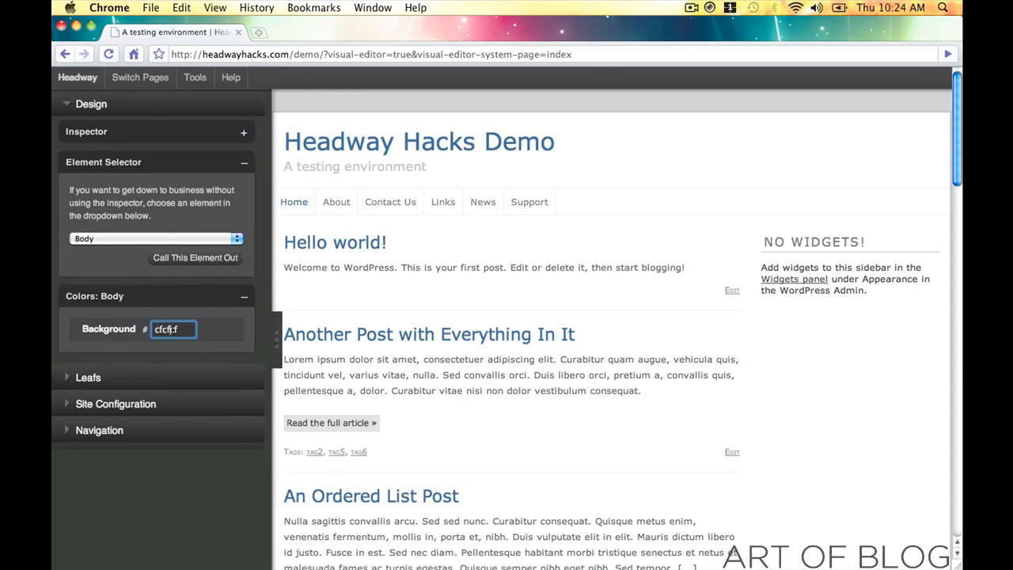
left_click_drag(192, 387, 267, 445)
left_click_drag(279, 364, 282, 349)
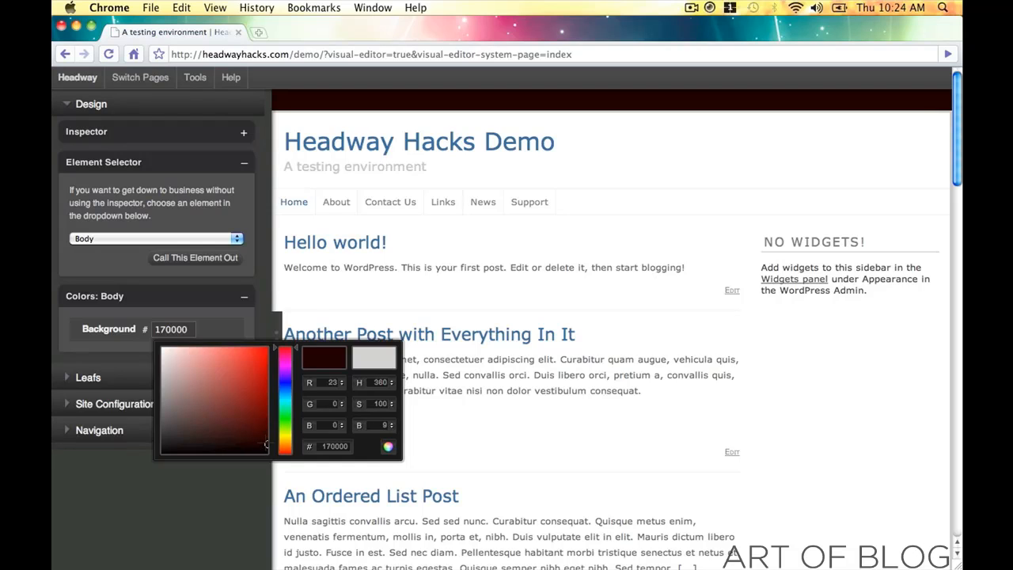
left_click_drag(267, 446, 264, 446)
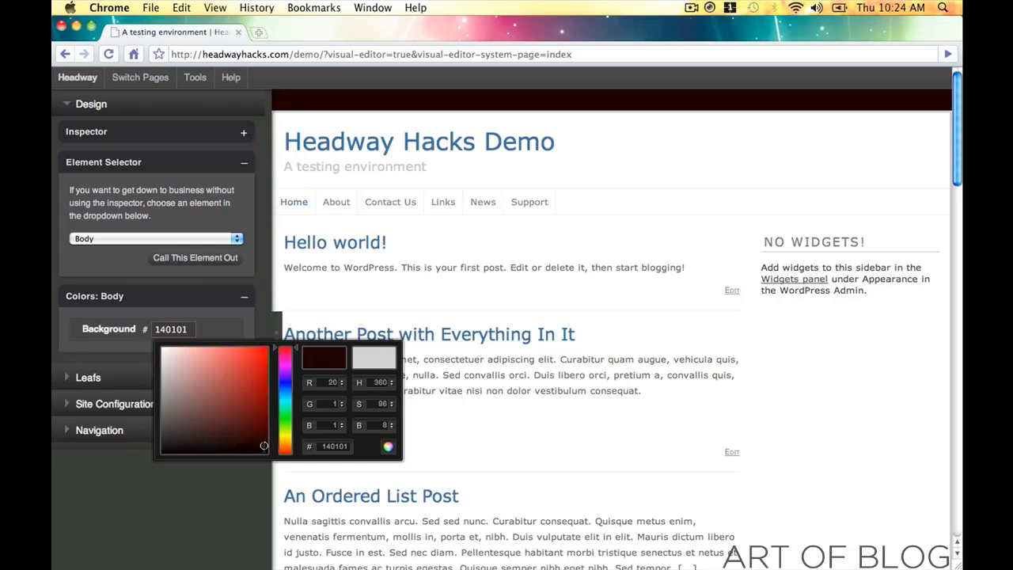
left_click(389, 447)
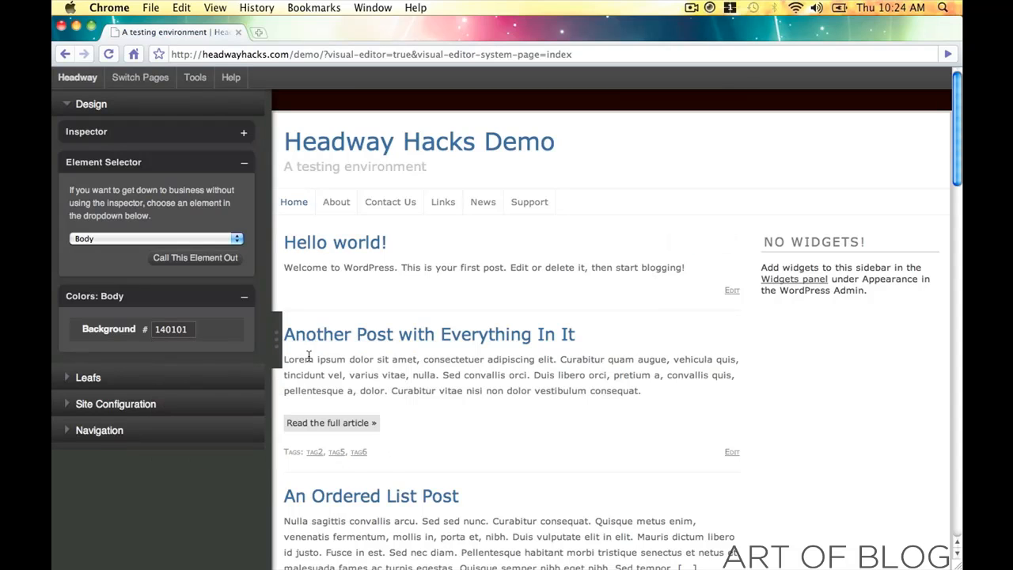
left_click(279, 349)
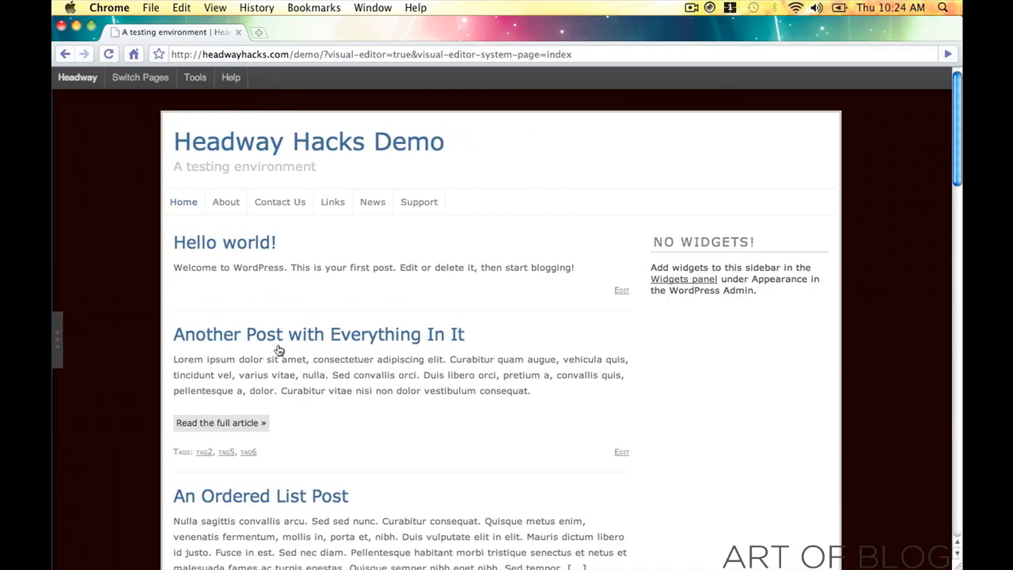
left_click(58, 340)
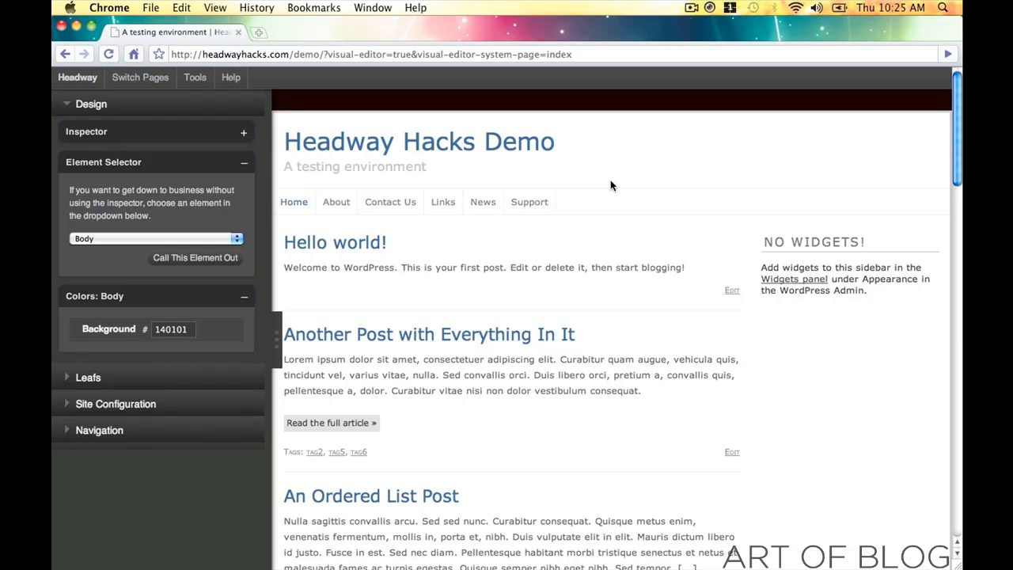
- Select Posts and change its bottom border colour to pale pink f0dddd
left_click(477, 278)
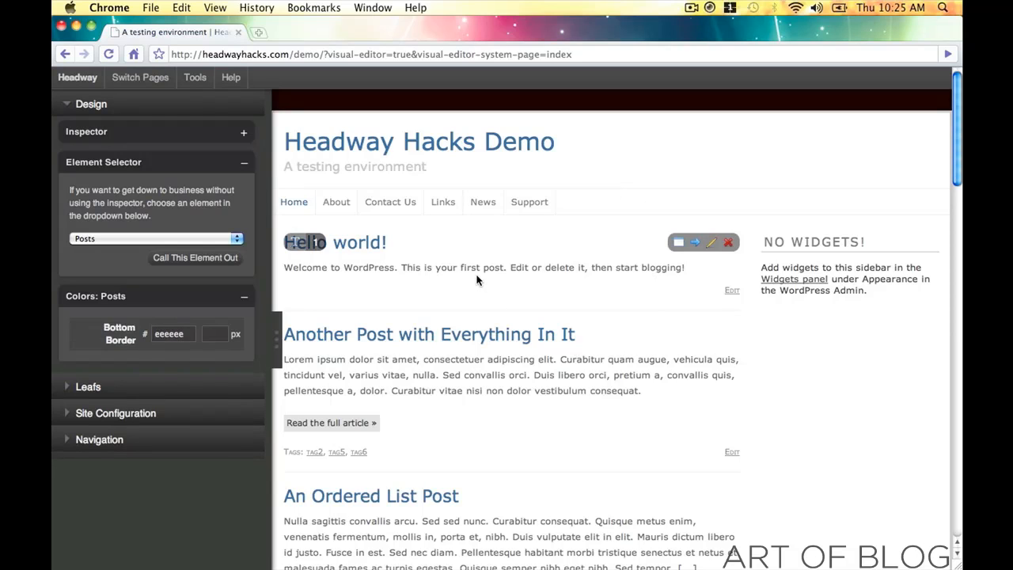
left_click(176, 334)
mouse_move(162, 358)
left_mouse_down()
mouse_move(199, 430)
mouse_move(190, 380)
mouse_move(168, 372)
left_mouse_up()
left_click_drag(285, 378, 277, 320)
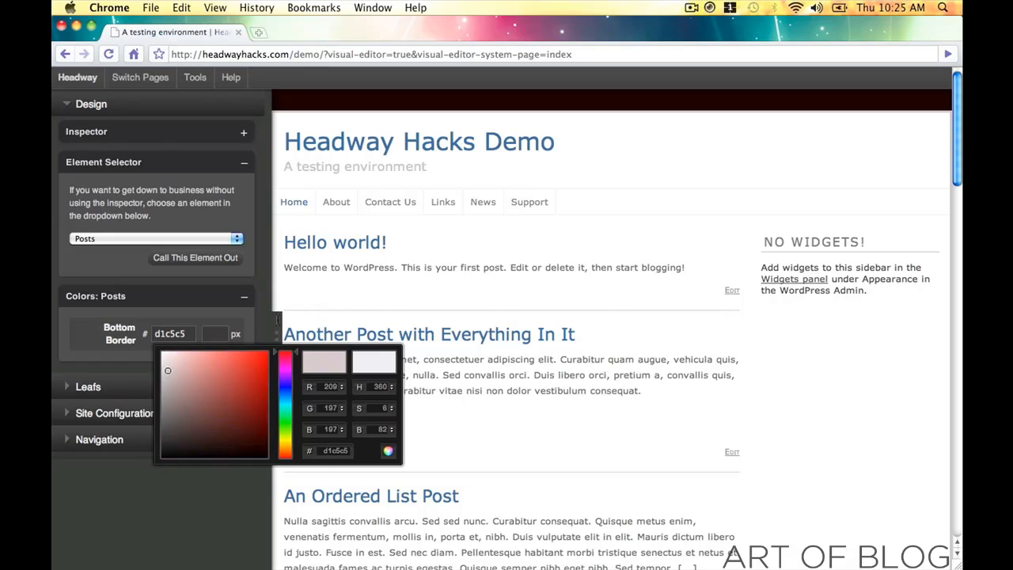
left_click_drag(167, 362, 170, 358)
left_click(388, 452)
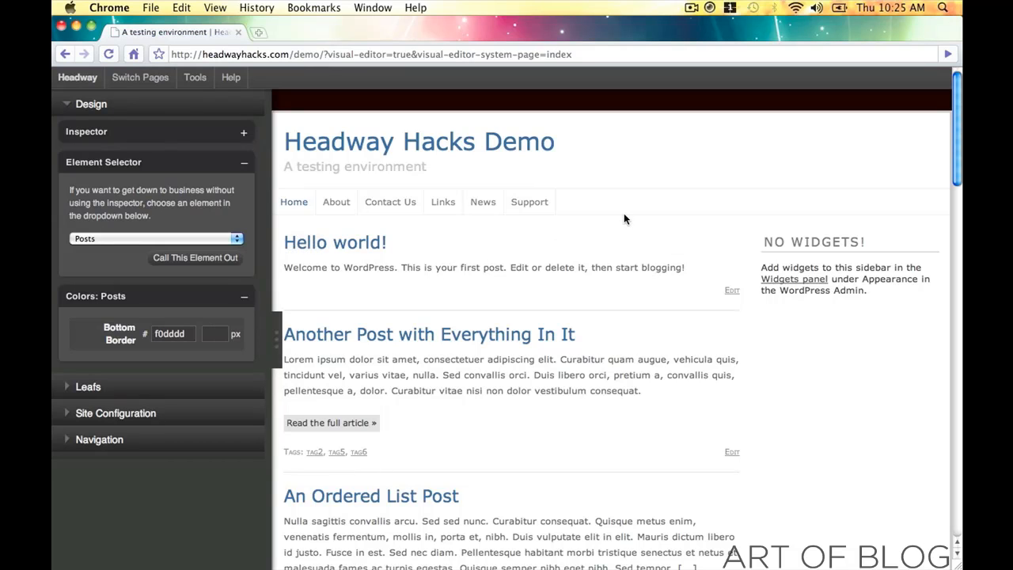
scroll(466, 144, "down", 10)
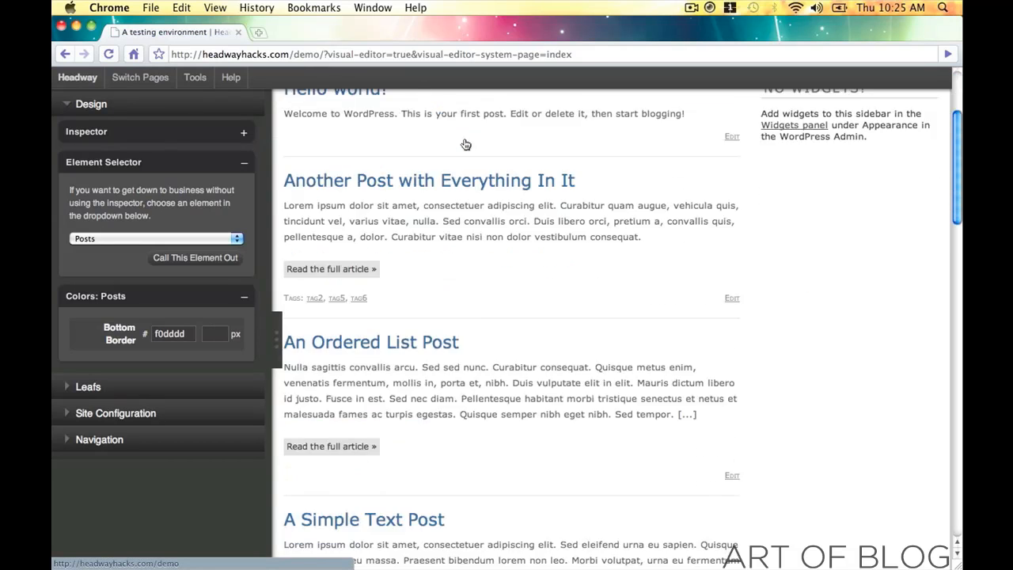
scroll(466, 144, "up", 10)
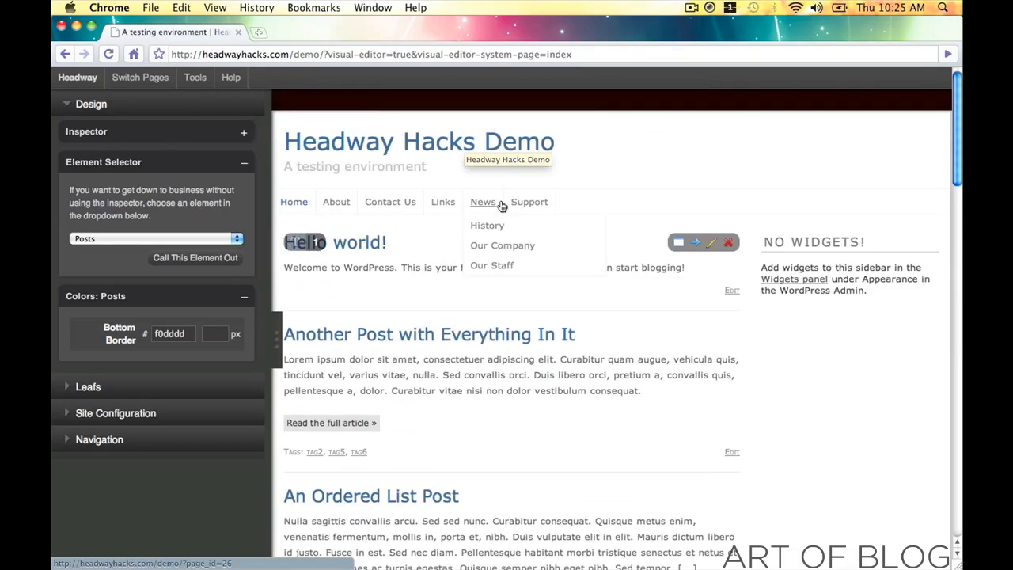
left_click(599, 173)
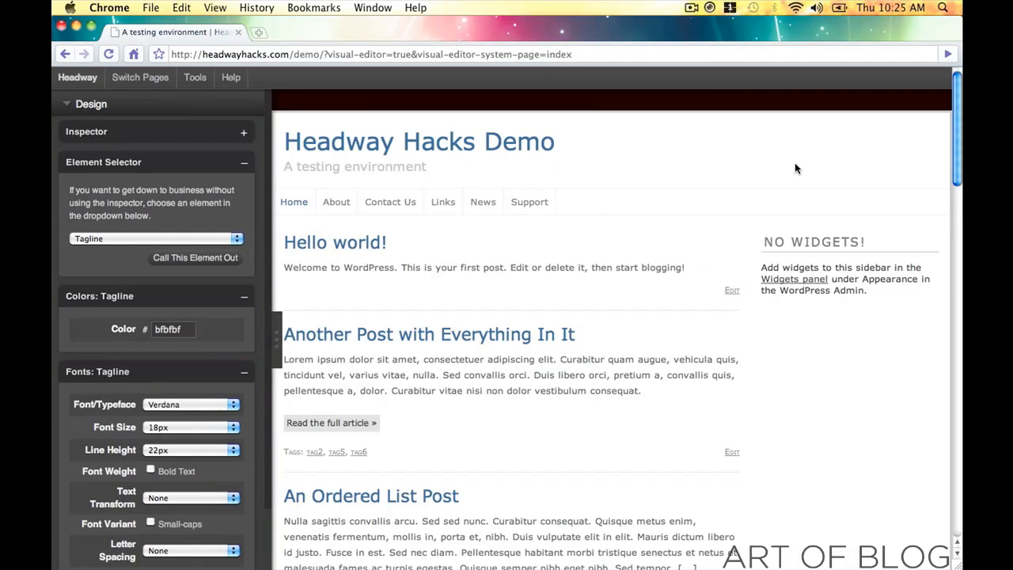
- Select the header and try a red background before returning it to black
left_click(490, 143)
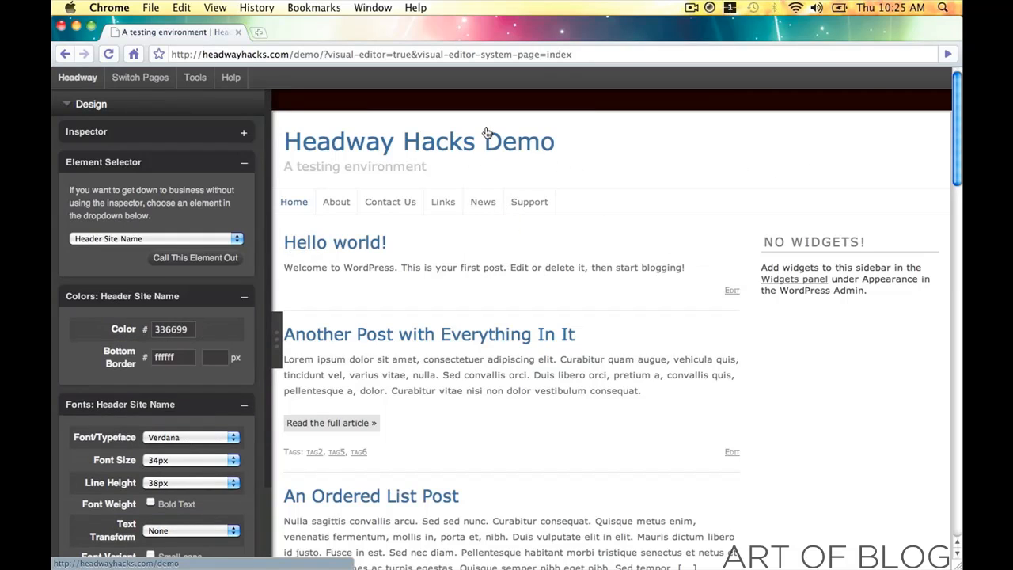
left_click(386, 173)
left_click(600, 154)
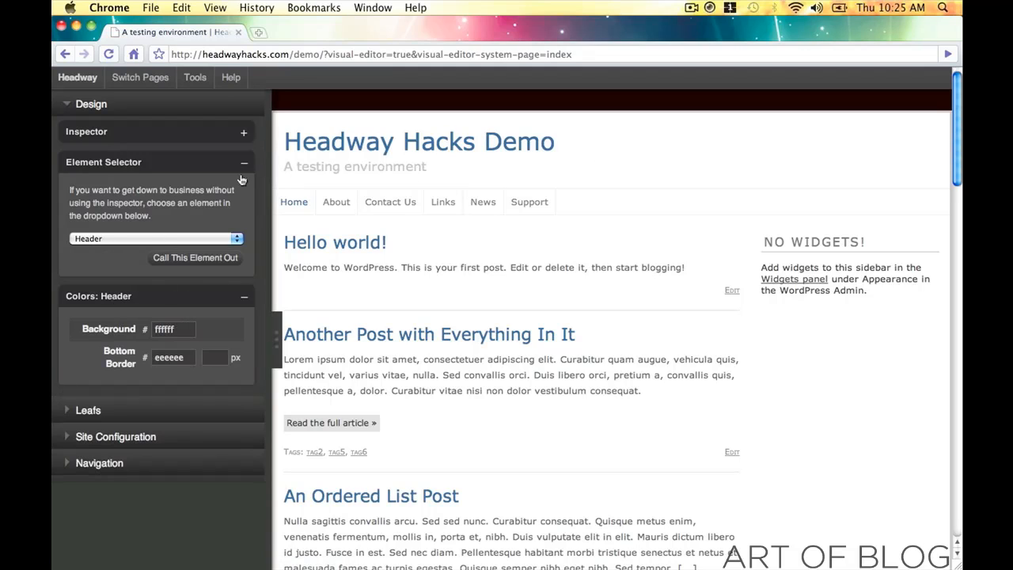
left_click(167, 329)
left_click_drag(238, 402, 273, 484)
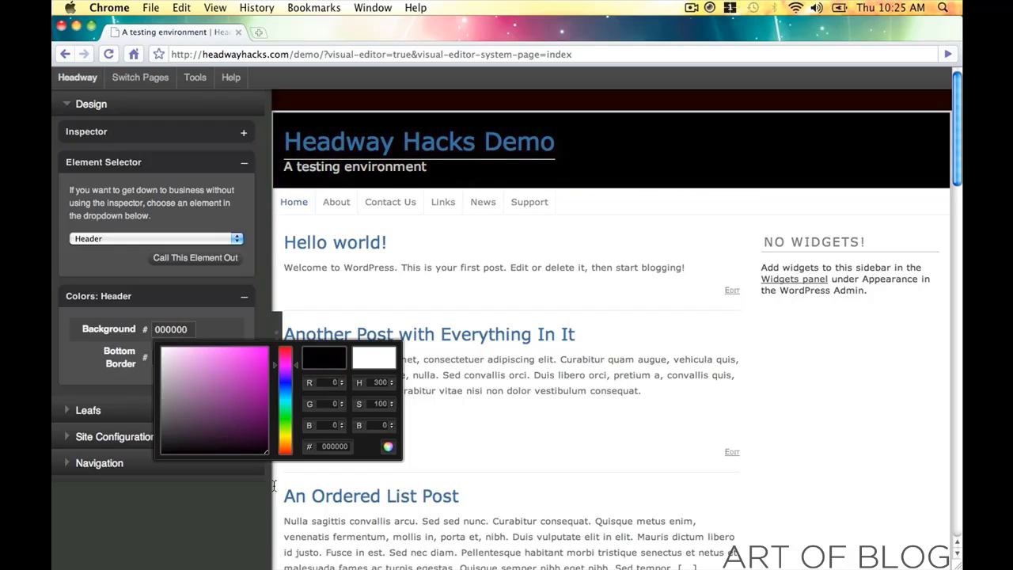
left_click_drag(293, 391, 287, 347)
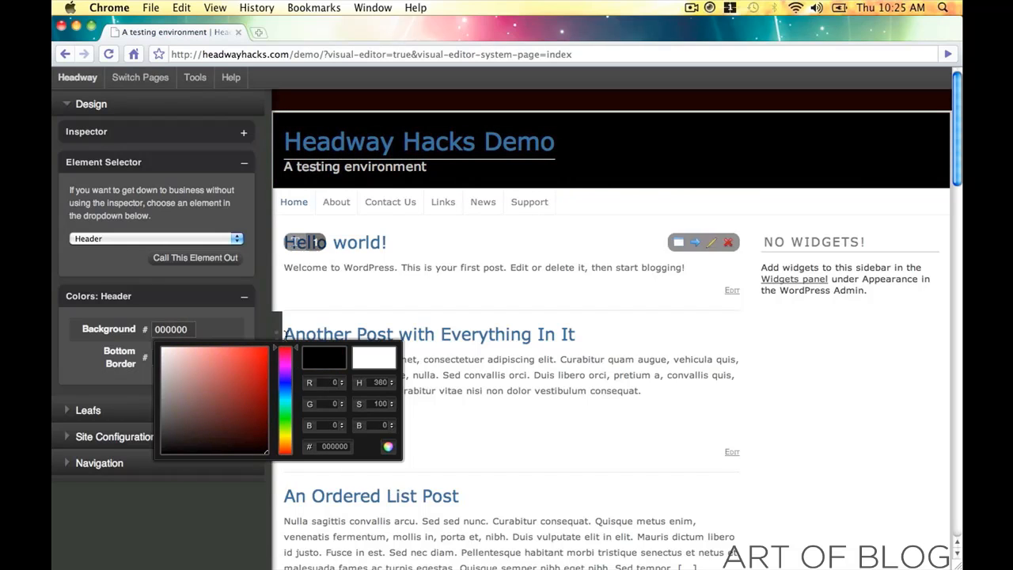
left_click_drag(235, 431, 283, 347)
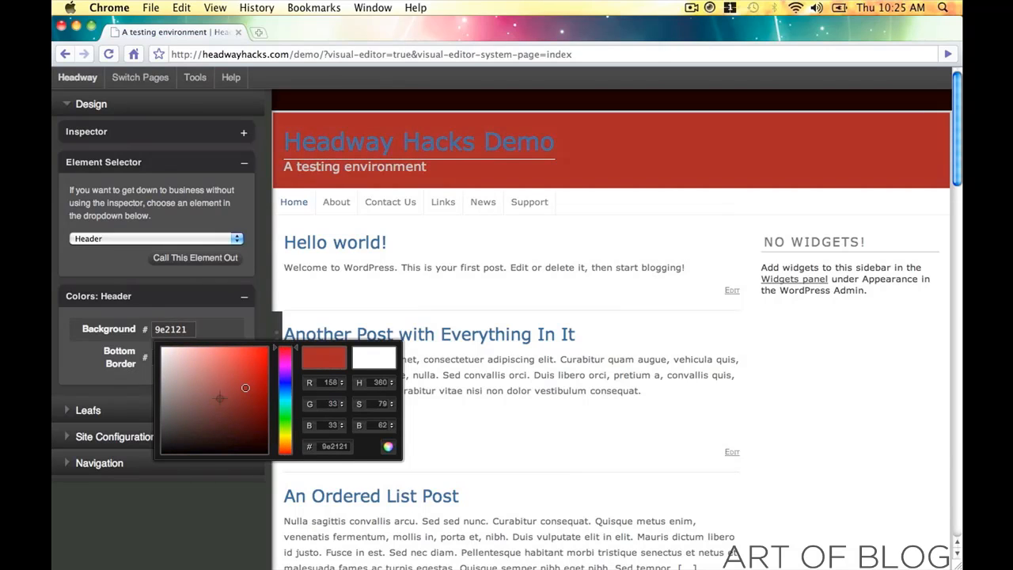
left_click_drag(222, 397, 292, 481)
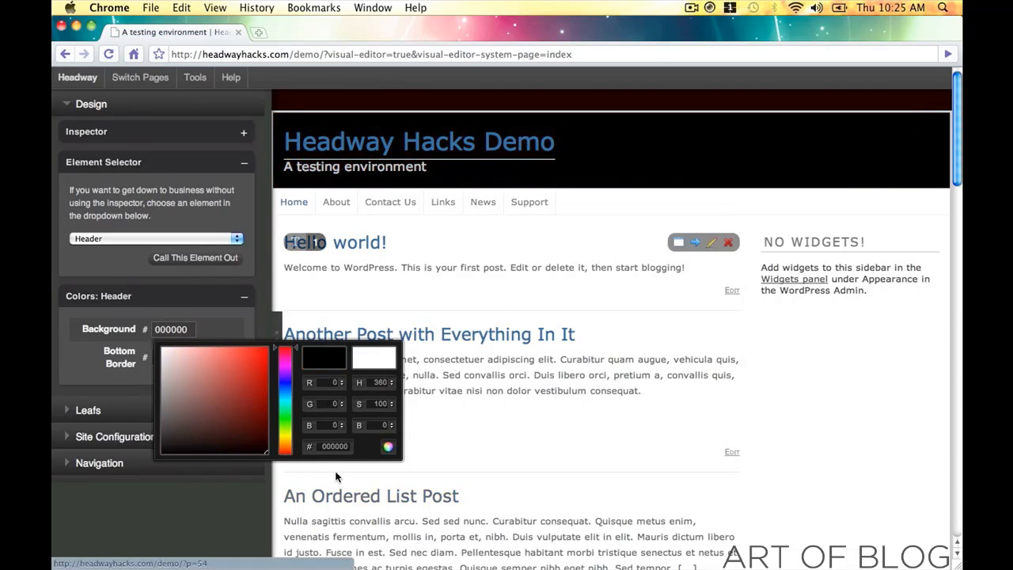
left_click(389, 448)
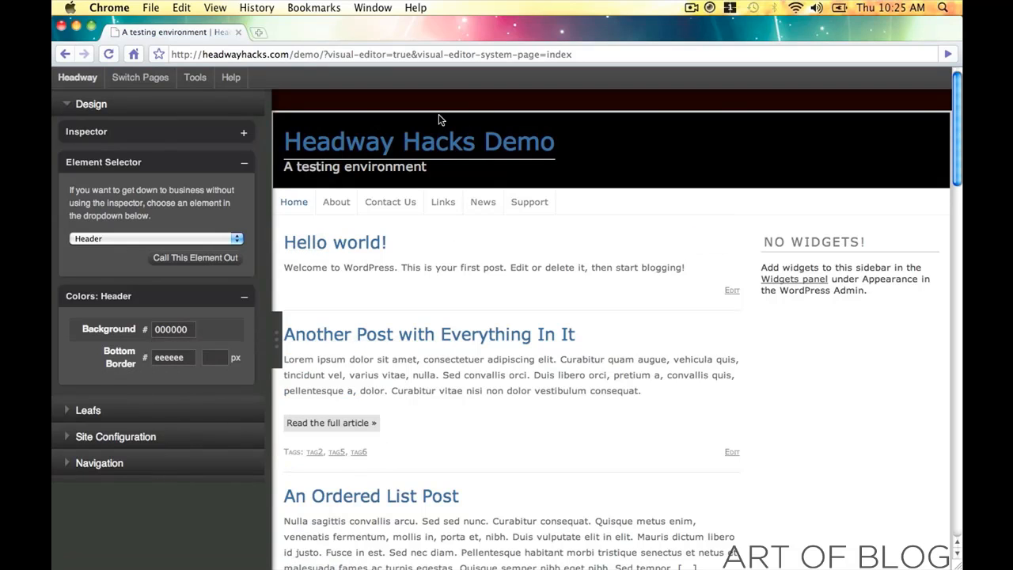
- Colour the site title deep red, first 800808 and then settling on 6e1616
left_click(415, 146)
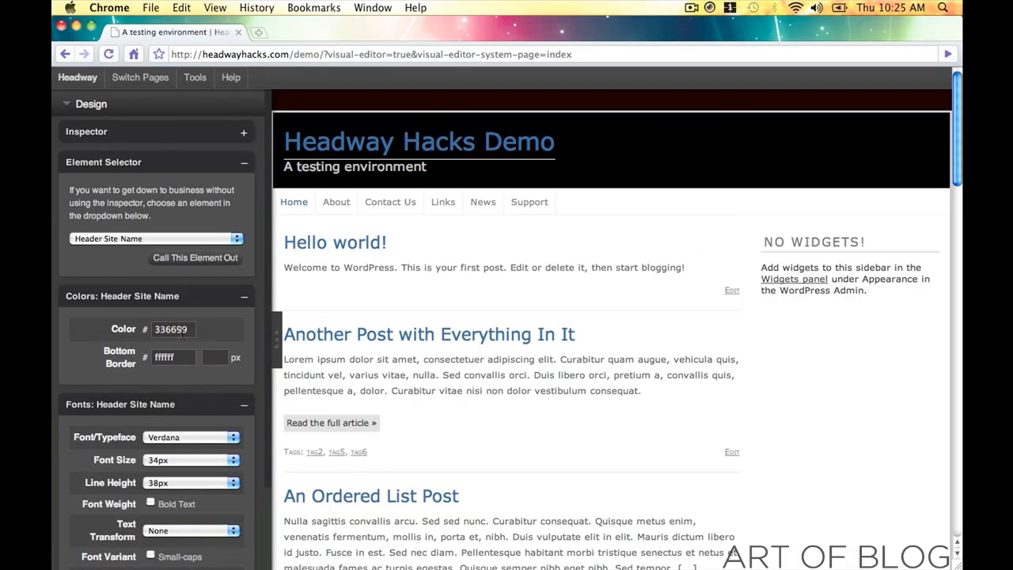
left_click(180, 331)
left_click_drag(283, 370, 285, 341)
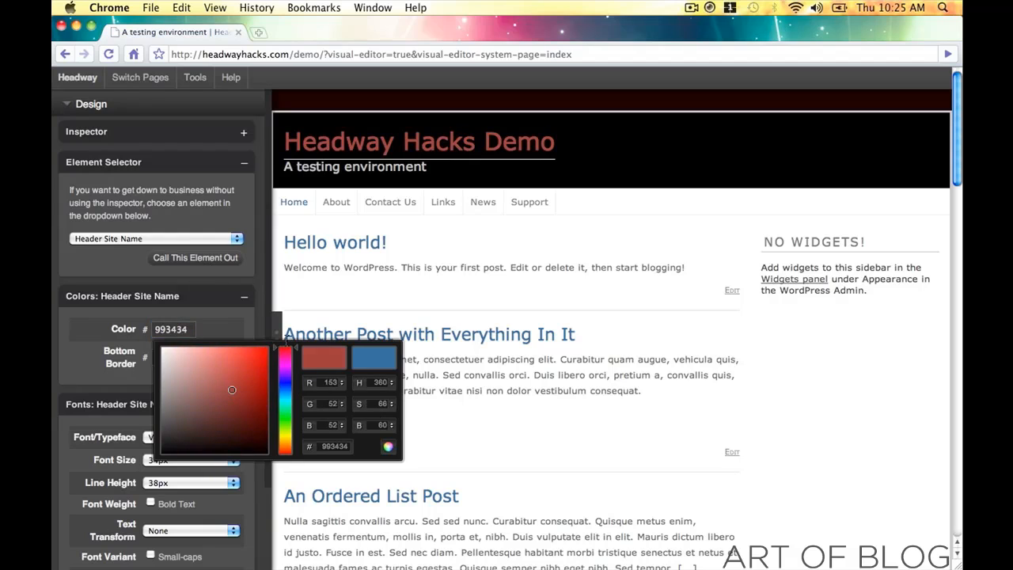
left_click_drag(221, 387, 263, 400)
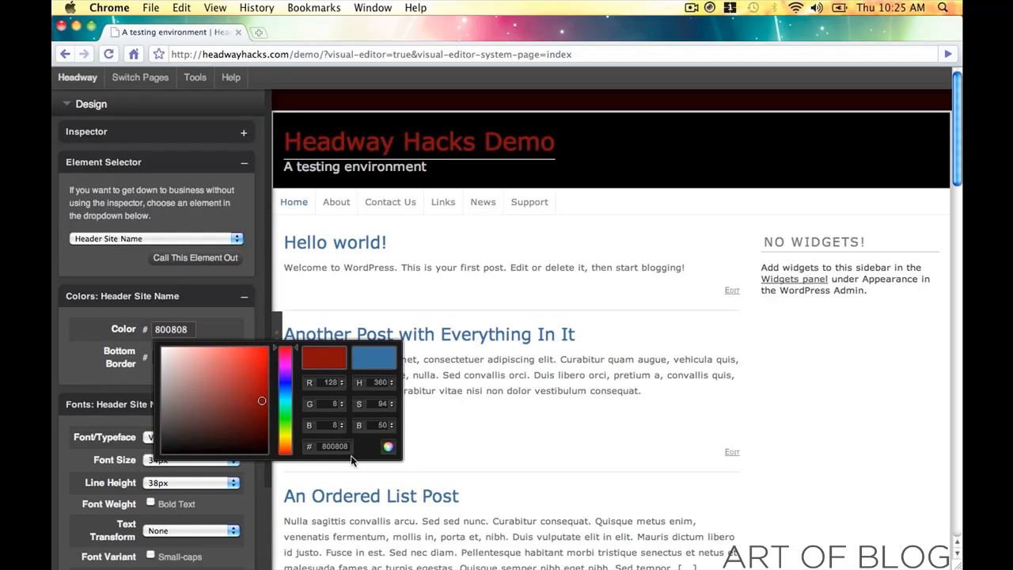
left_click(388, 446)
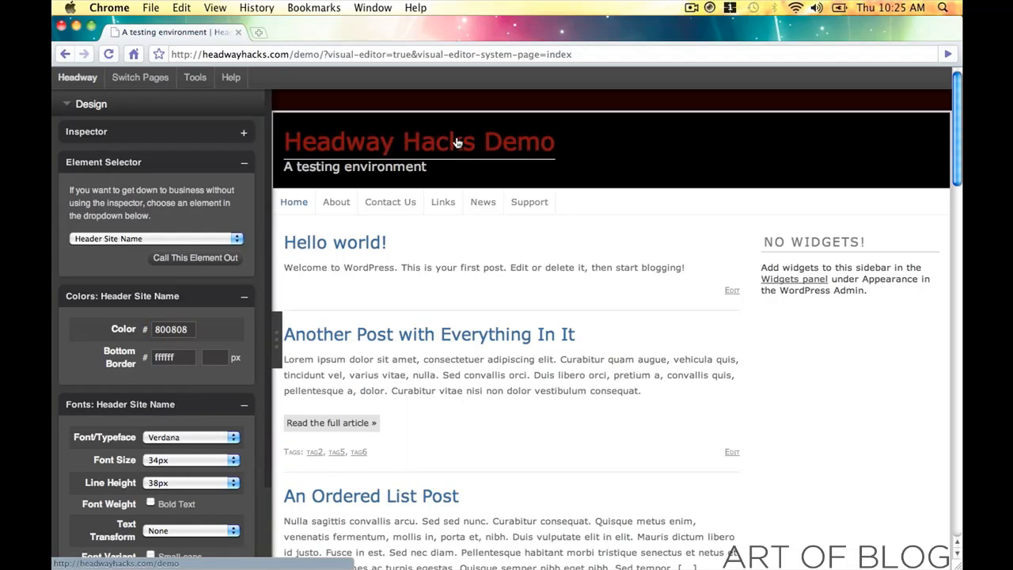
left_click(192, 329)
mouse_move(237, 408)
left_mouse_down()
mouse_move(198, 391)
mouse_move(195, 423)
mouse_move(229, 418)
mouse_move(236, 431)
mouse_move(240, 389)
mouse_move(246, 407)
left_mouse_up()
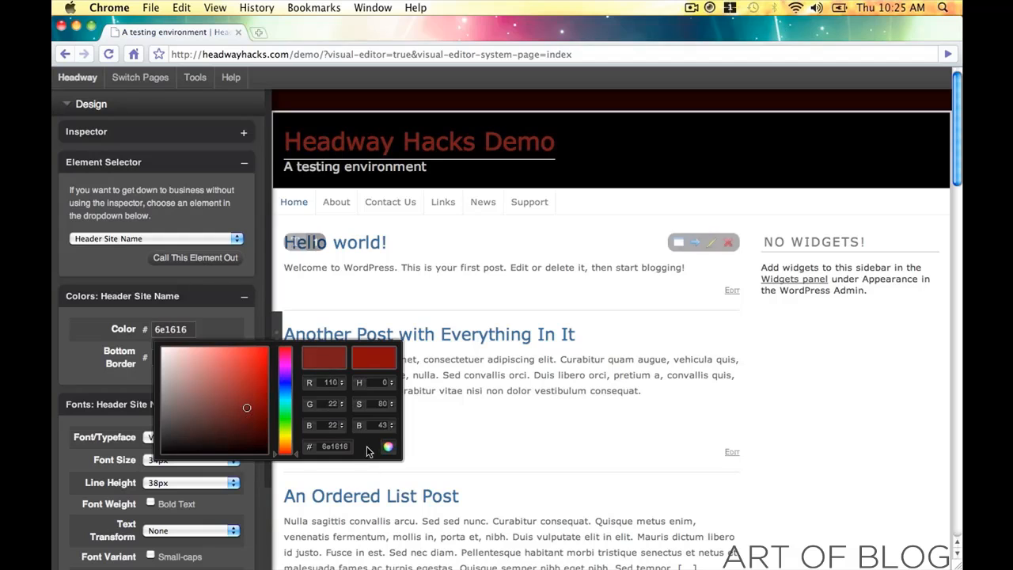
left_click(386, 444)
left_click(663, 159)
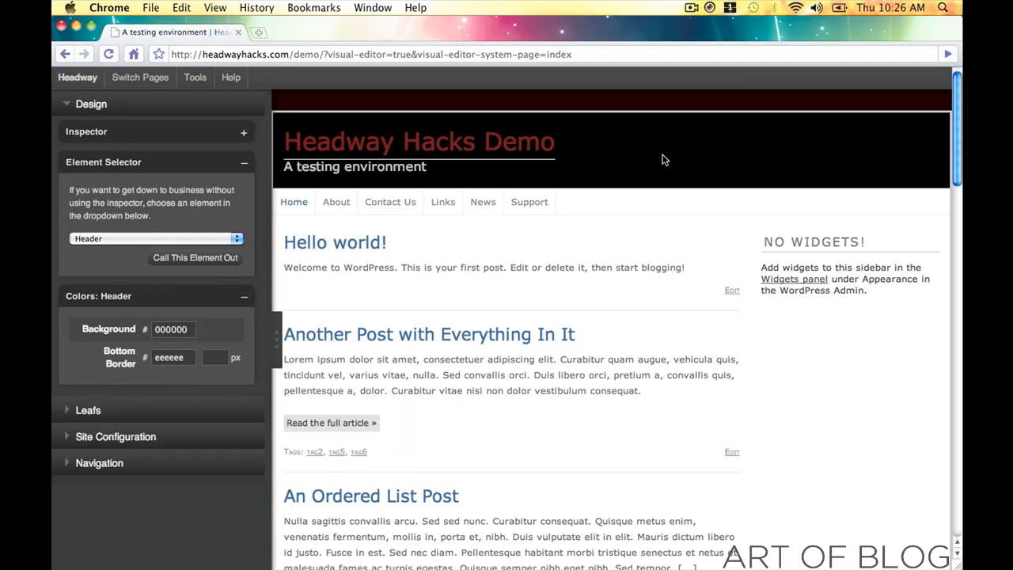
left_click(193, 326)
- Set the header background to white ffffff and the tagline colour to muted purple 9e709e
left_click_drag(220, 397, 129, 312)
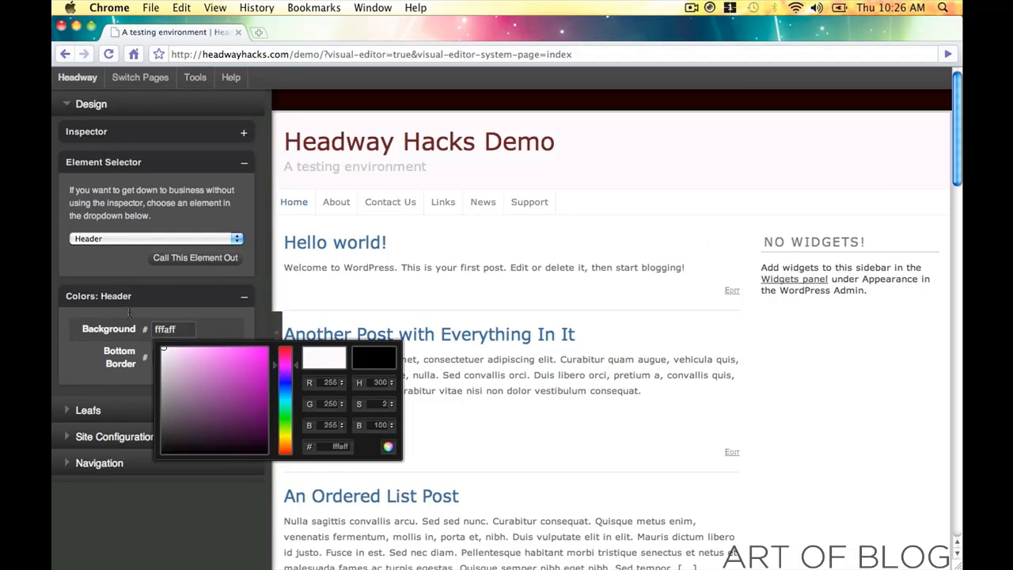
left_click(388, 447)
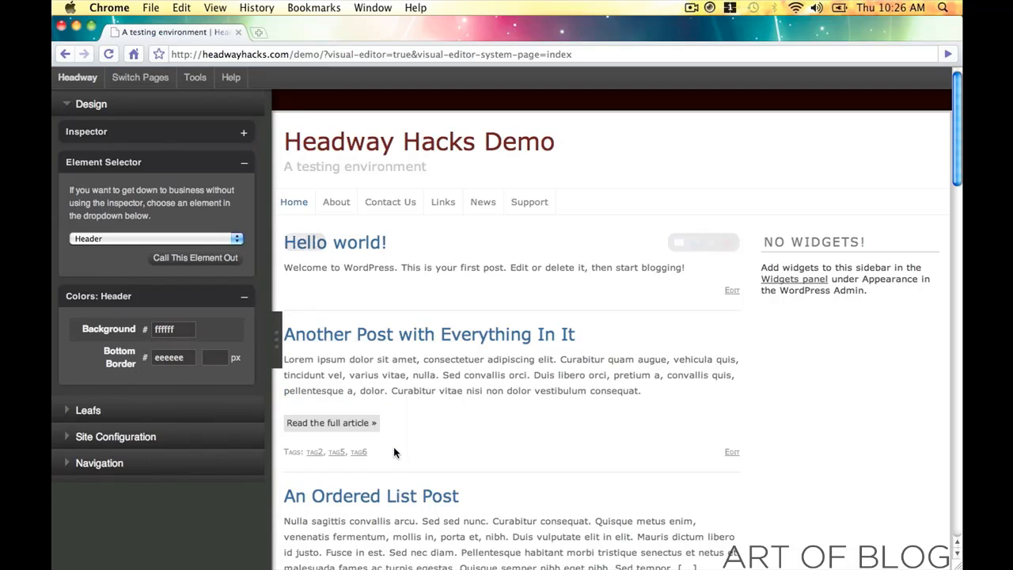
left_click(399, 175)
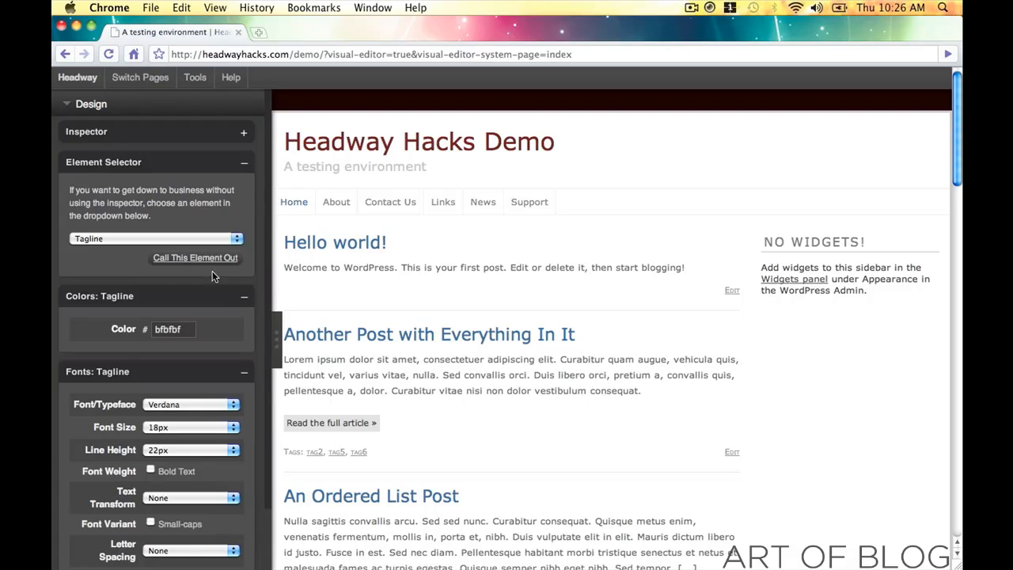
left_click(170, 328)
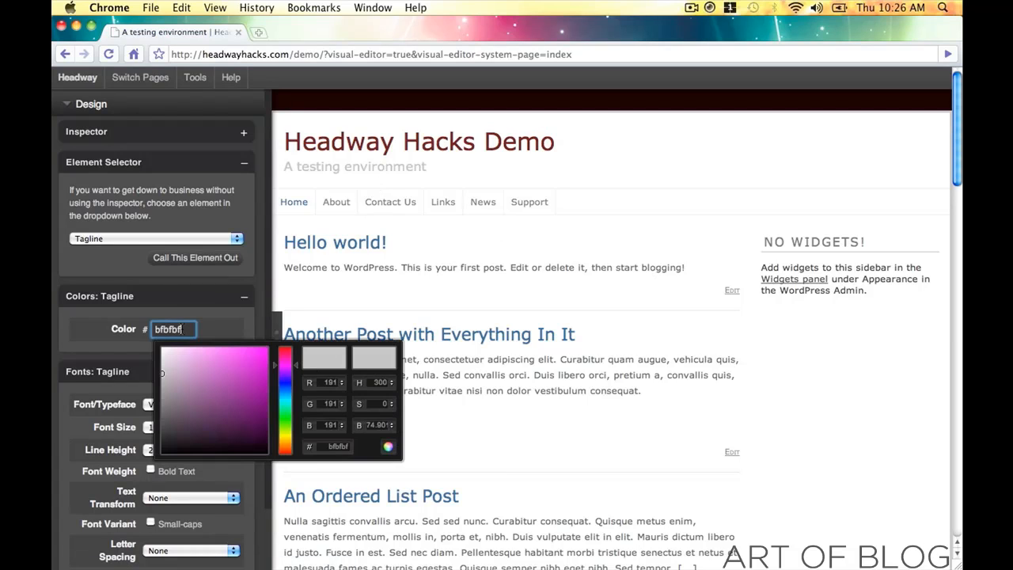
mouse_move(224, 393)
left_mouse_down()
mouse_move(233, 419)
mouse_move(206, 362)
mouse_move(175, 351)
mouse_move(190, 391)
mouse_move(167, 346)
mouse_move(182, 400)
mouse_move(198, 408)
mouse_move(192, 388)
left_mouse_up()
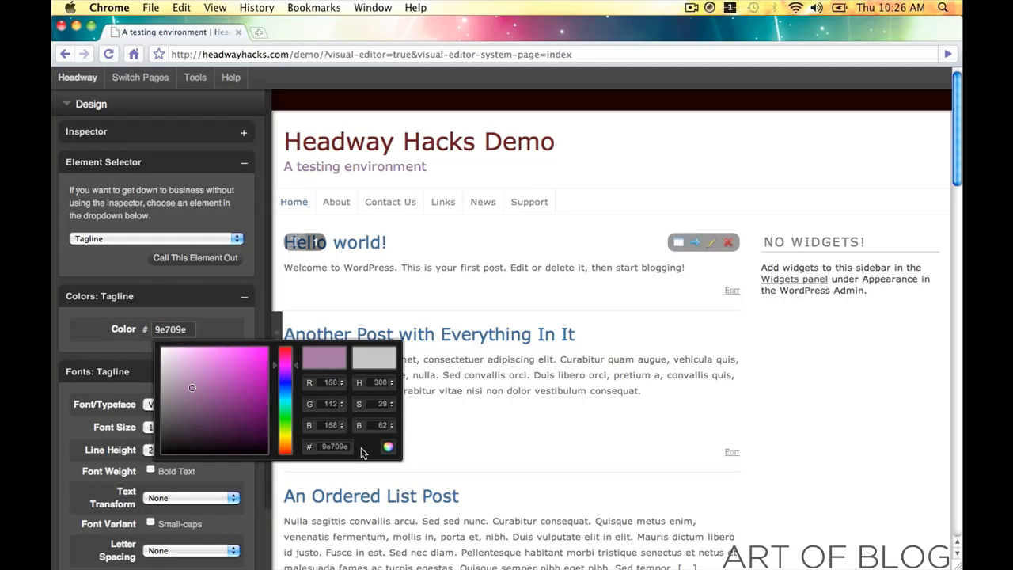
- In Site Configuration's Header Options, hide the tagline while keeping the navigation bar shown
left_click(69, 104)
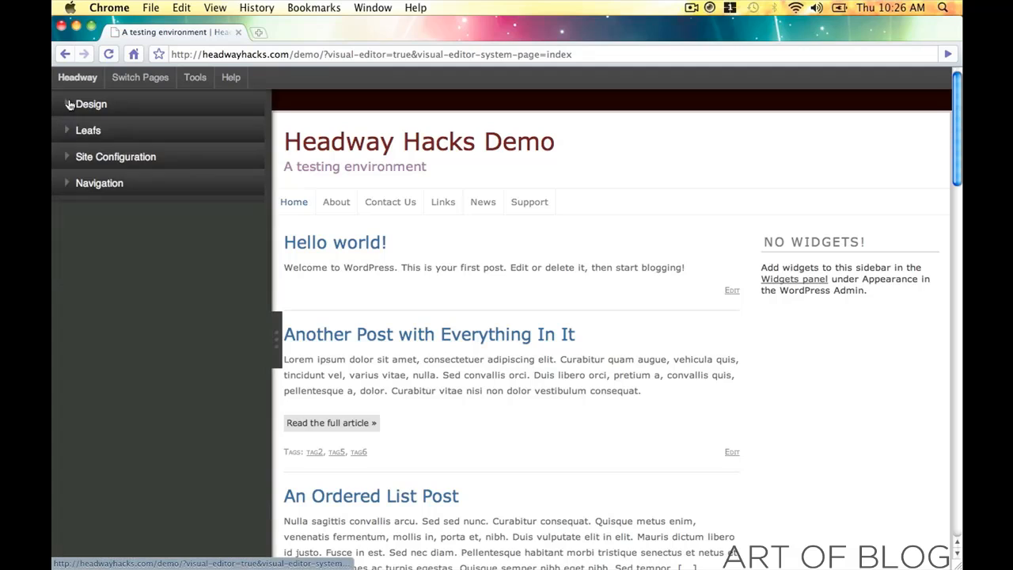
left_click(115, 158)
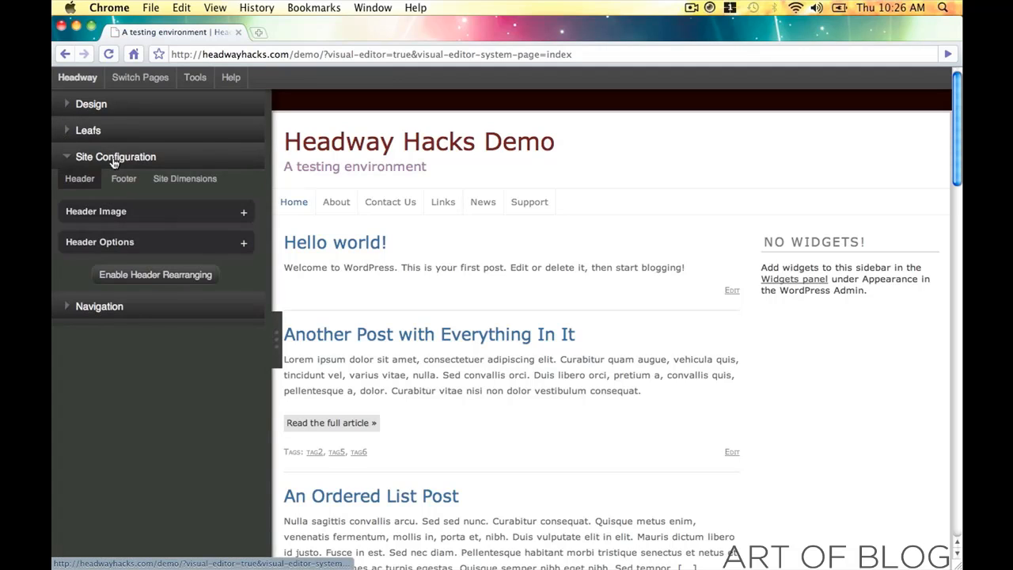
left_click(243, 243)
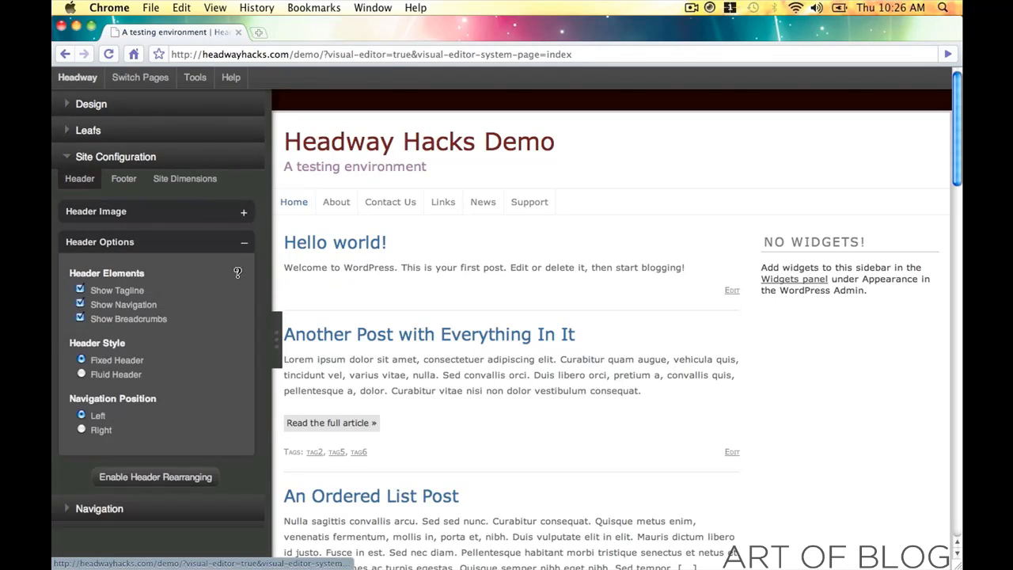
left_click(83, 306)
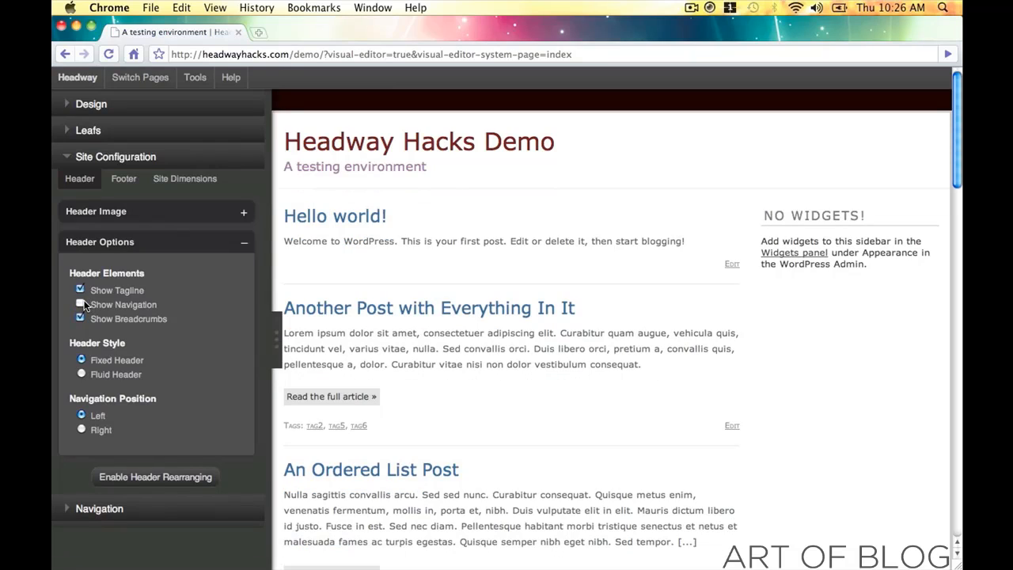
left_click(82, 305)
left_click(79, 289)
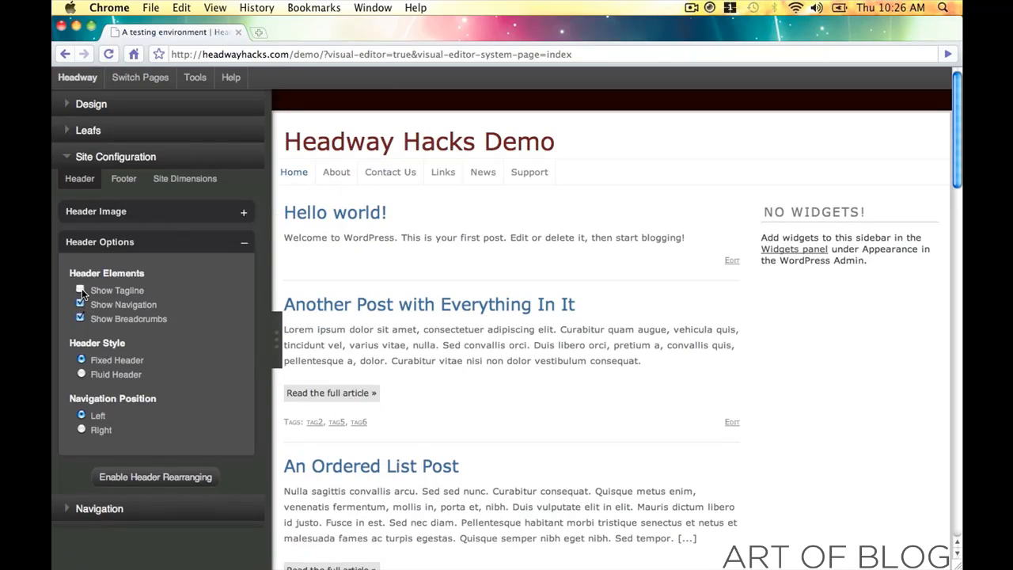
left_click(243, 242)
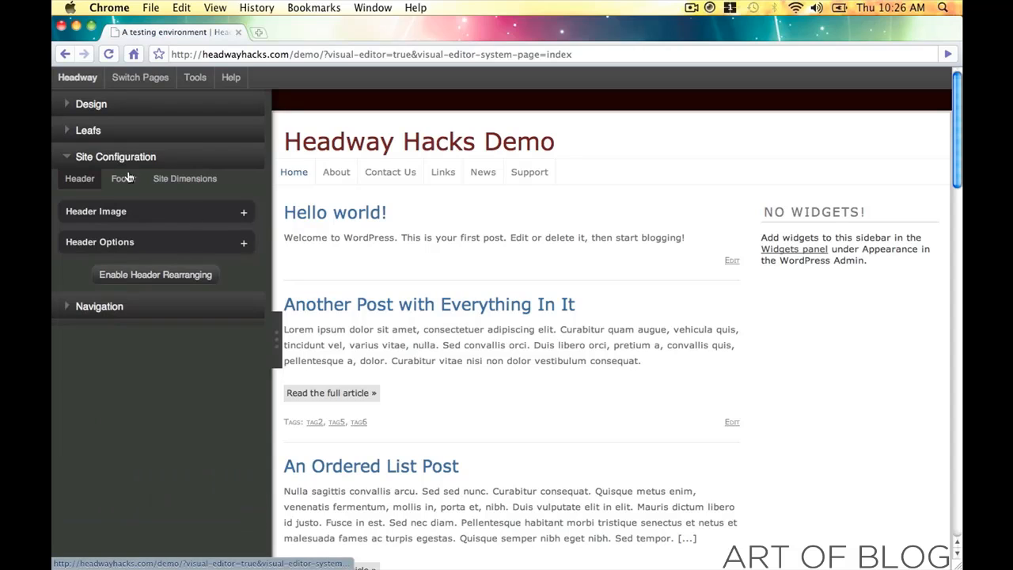
left_click(61, 158)
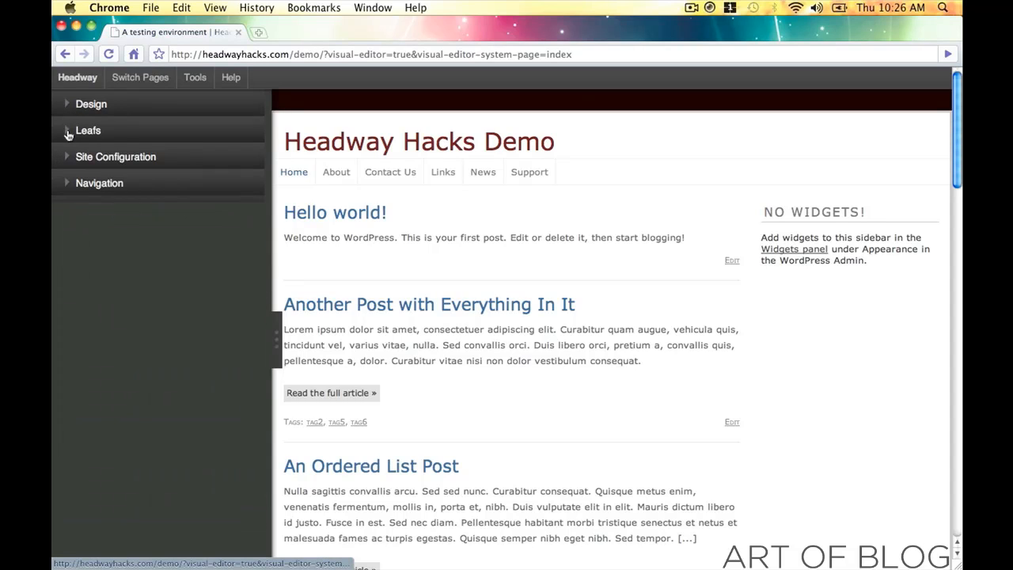
- Retest the tagline and navigation toggles, leaving the tagline hidden and navigation shown
left_click(67, 157)
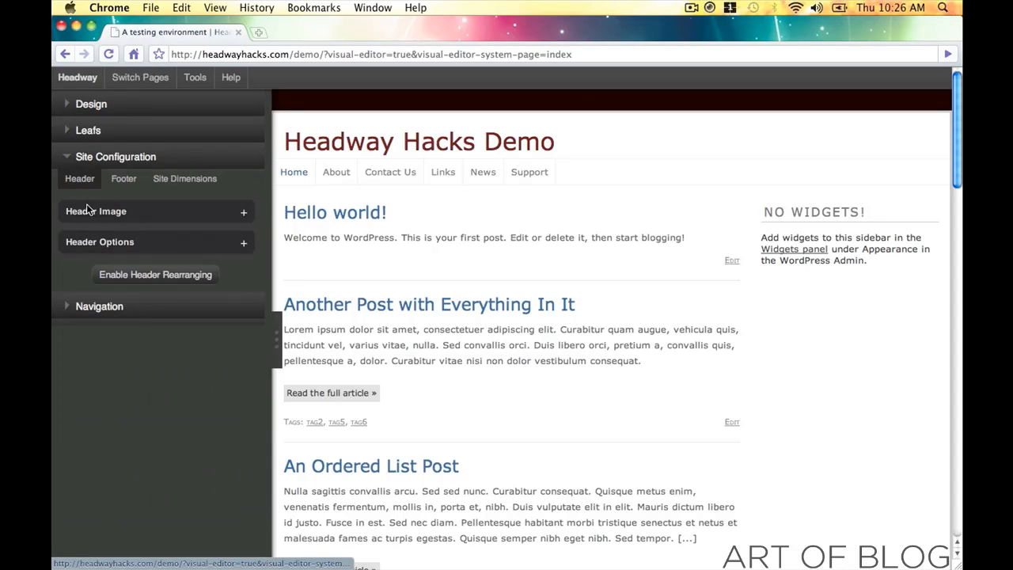
left_click(245, 243)
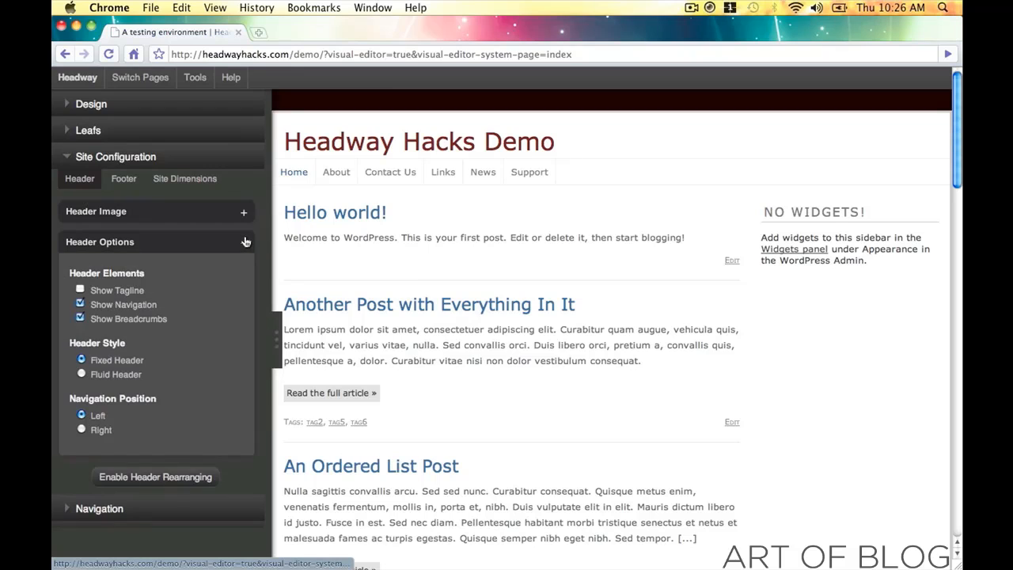
left_click(80, 291)
left_click(80, 290)
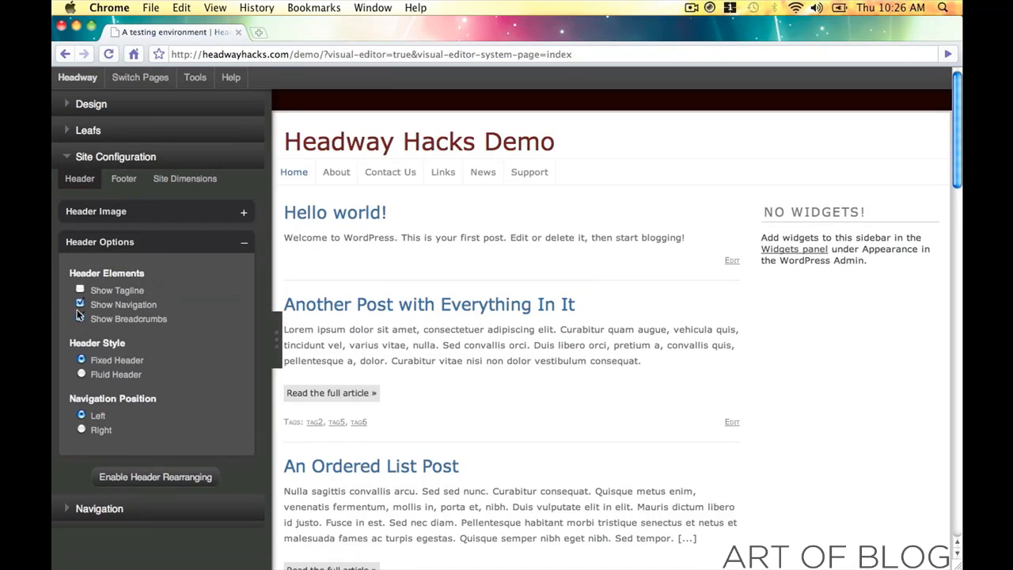
left_click(80, 305)
left_click(80, 304)
- Try a fluid header and right-aligned navigation, then revert to fixed header and left navigation
left_click(83, 374)
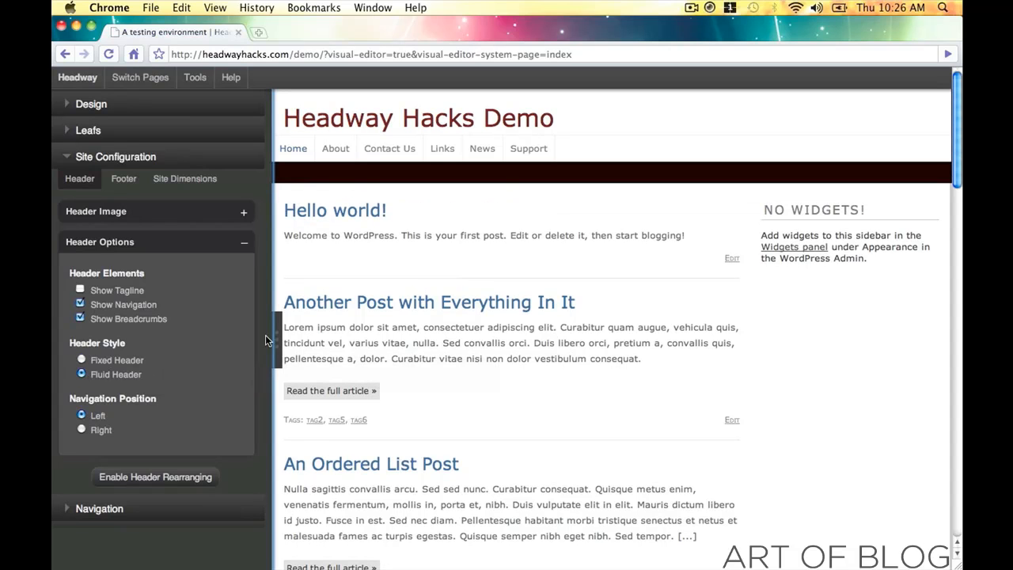
left_click(269, 340)
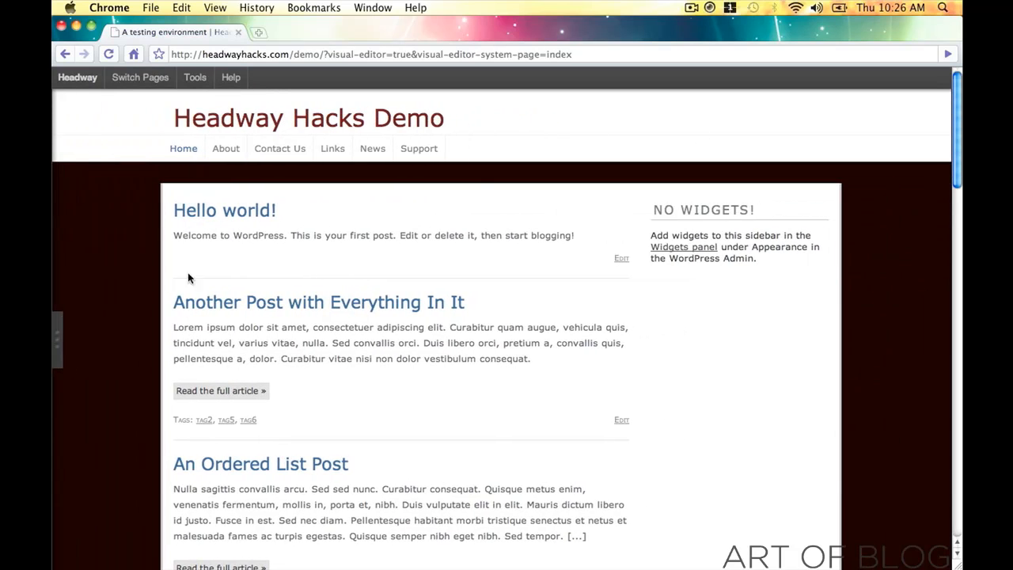
left_click(56, 352)
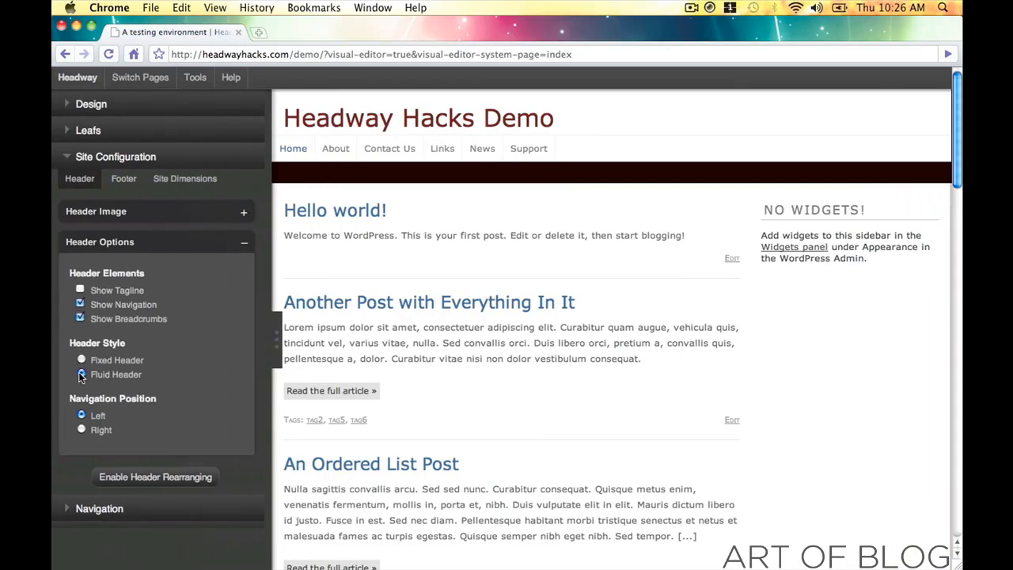
left_click(81, 356)
left_click(82, 430)
left_click(82, 416)
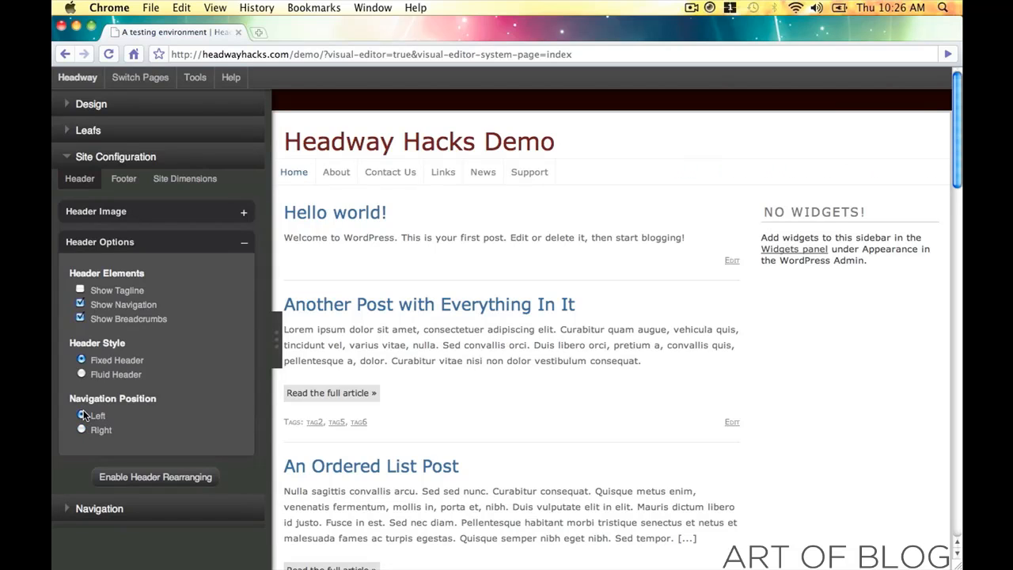
left_click(244, 248)
- Upload Pictures > Avatars > 125x125_black.png as the header image, then delete it
left_click(243, 212)
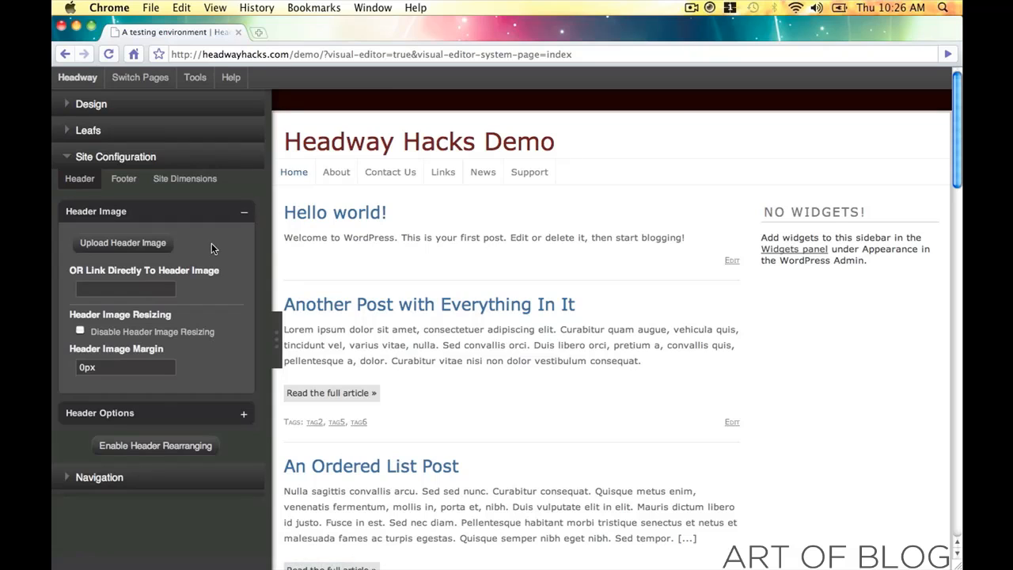
left_click(153, 250)
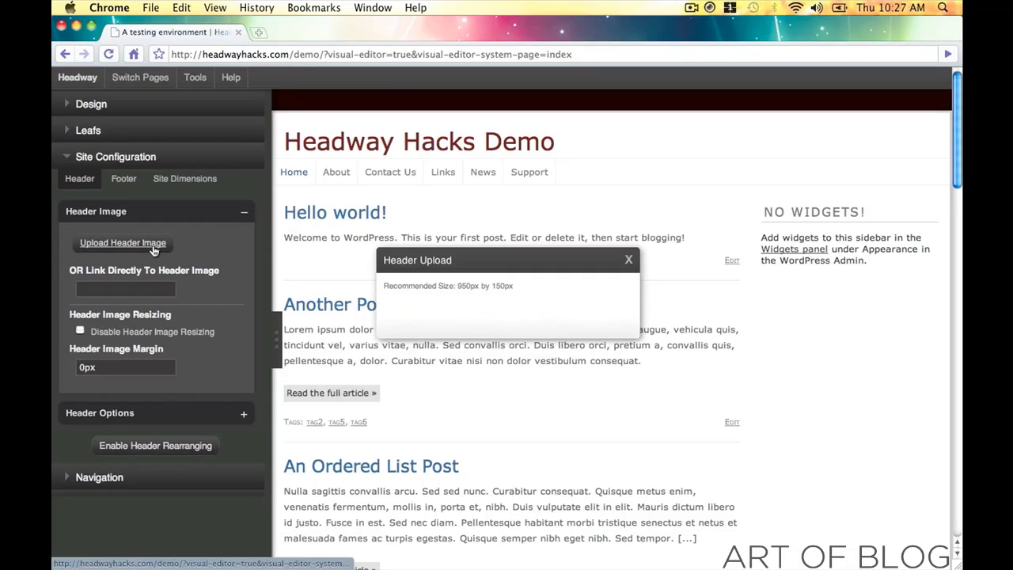
left_click(421, 308)
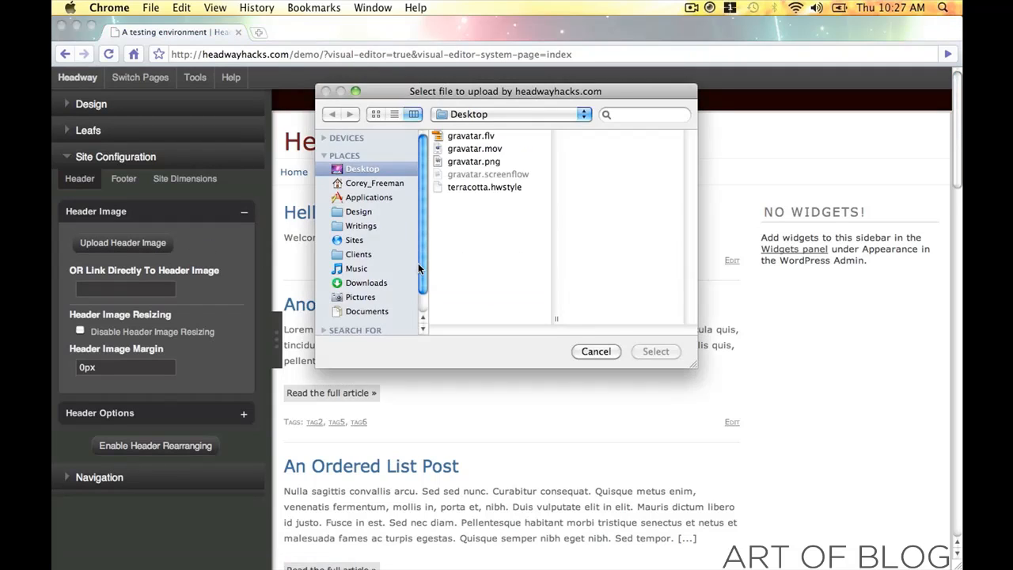
left_click(367, 293)
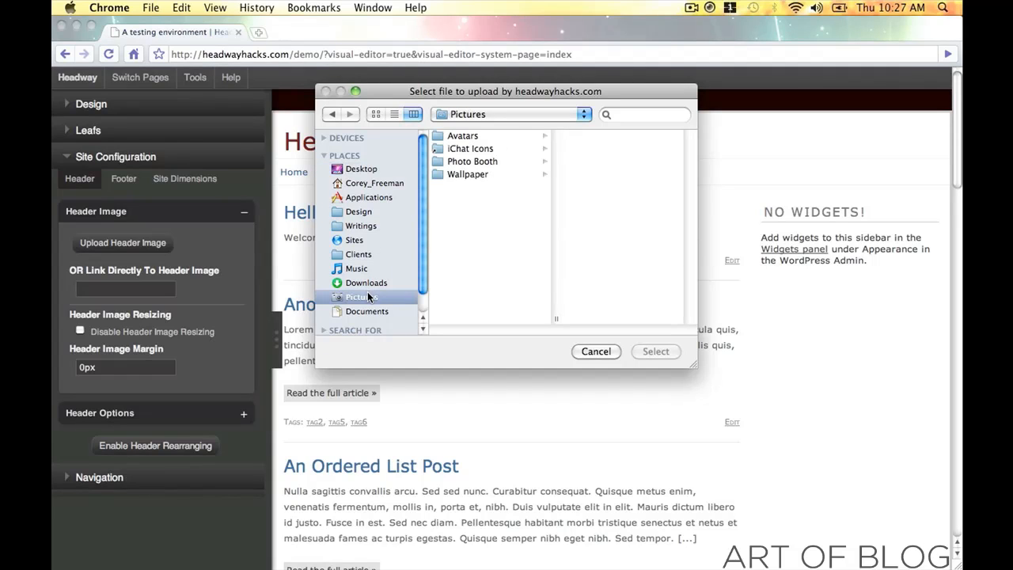
left_click(479, 138)
left_click(582, 149)
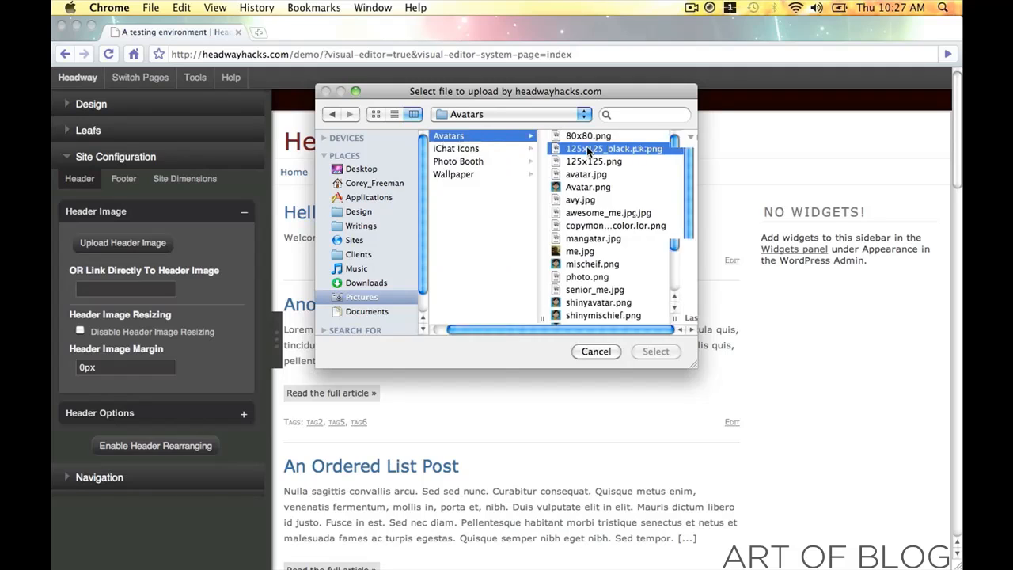
left_click(644, 352)
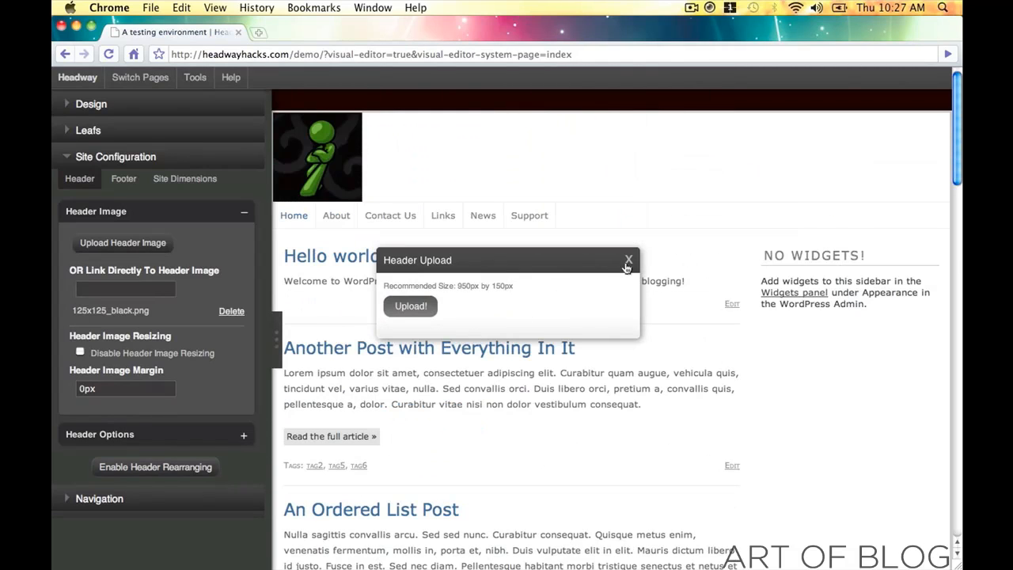
left_click(629, 259)
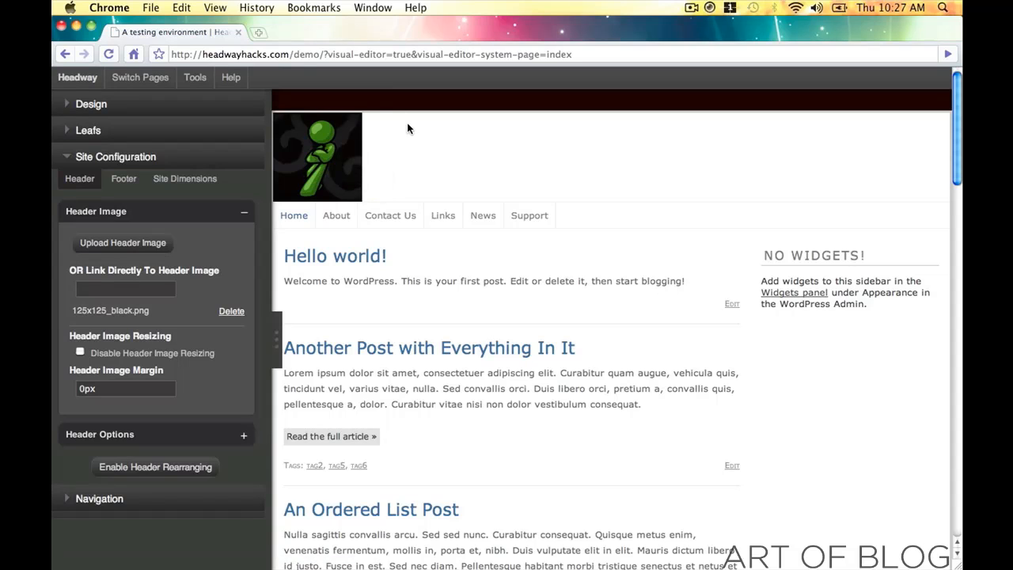
left_click(232, 312)
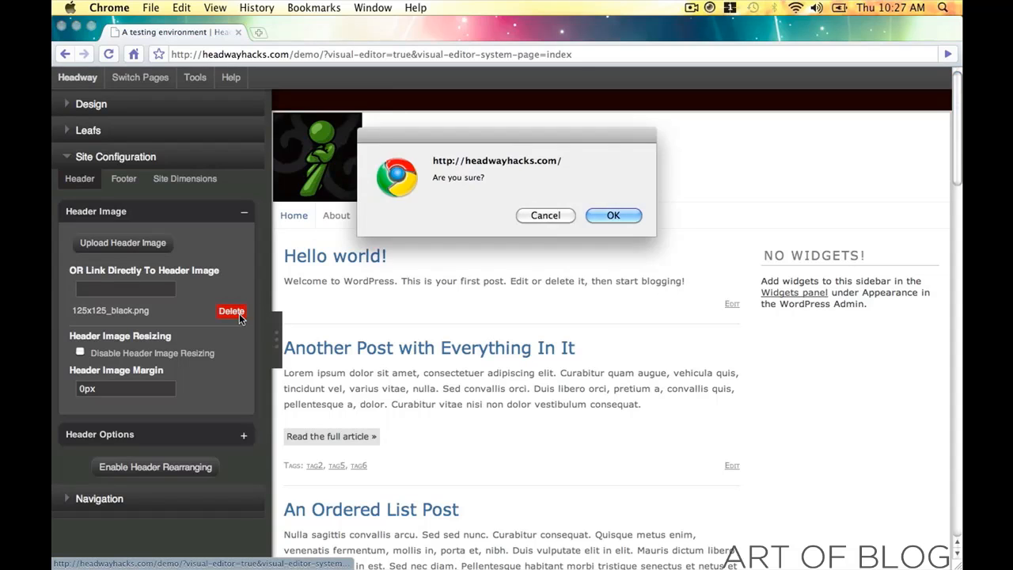
left_click(615, 214)
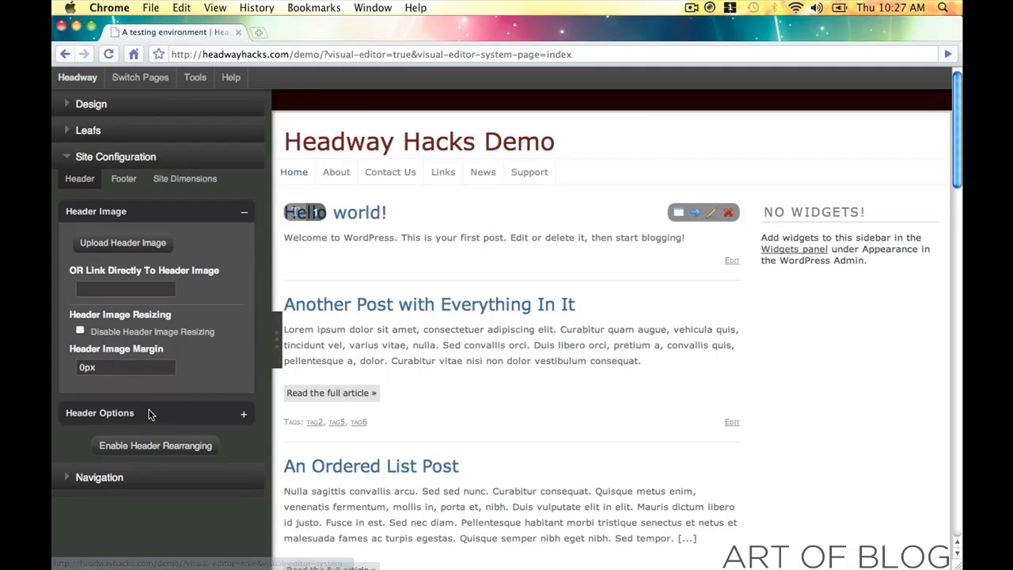
- Try 30px and then auto in the header image margin, previewing the page
double_click(125, 366)
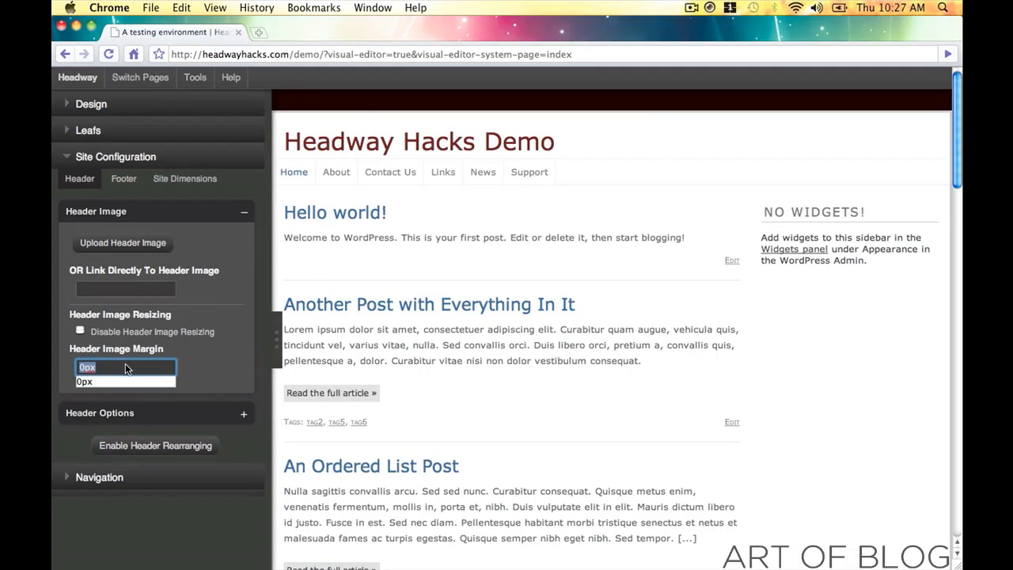
type("30px")
key("Tab")
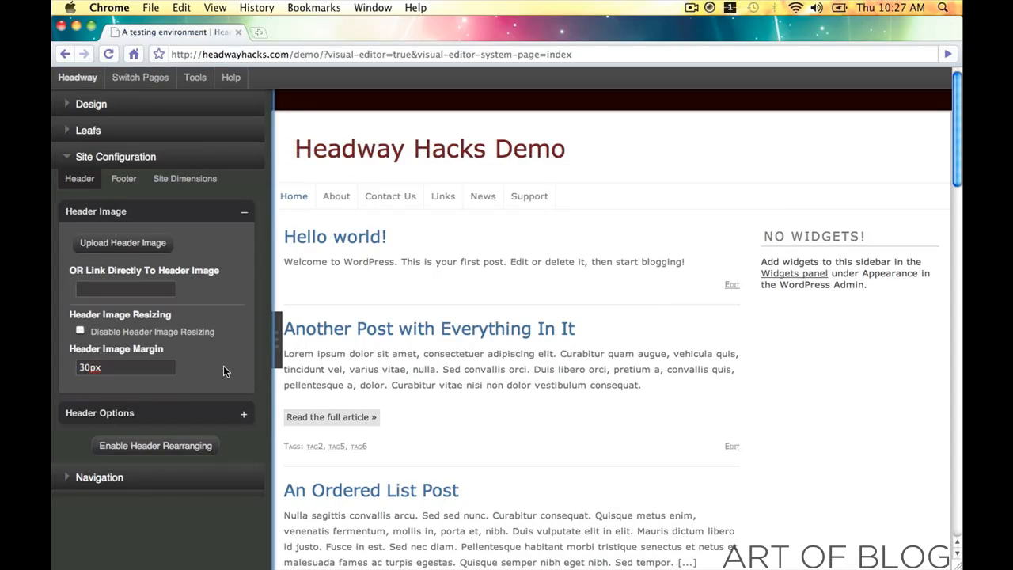
left_click(66, 162)
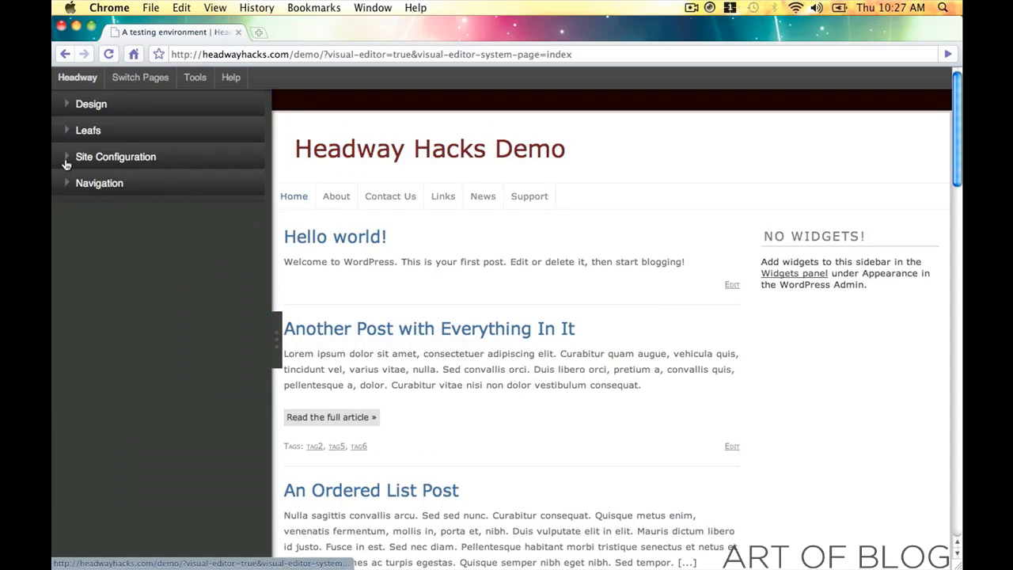
left_click(68, 162)
left_click(128, 366)
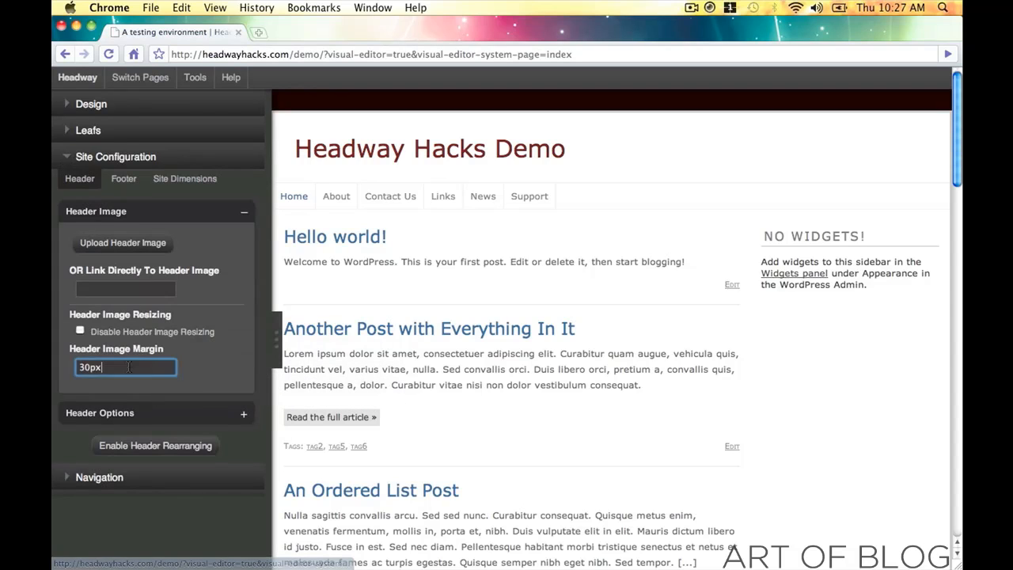
type("auto")
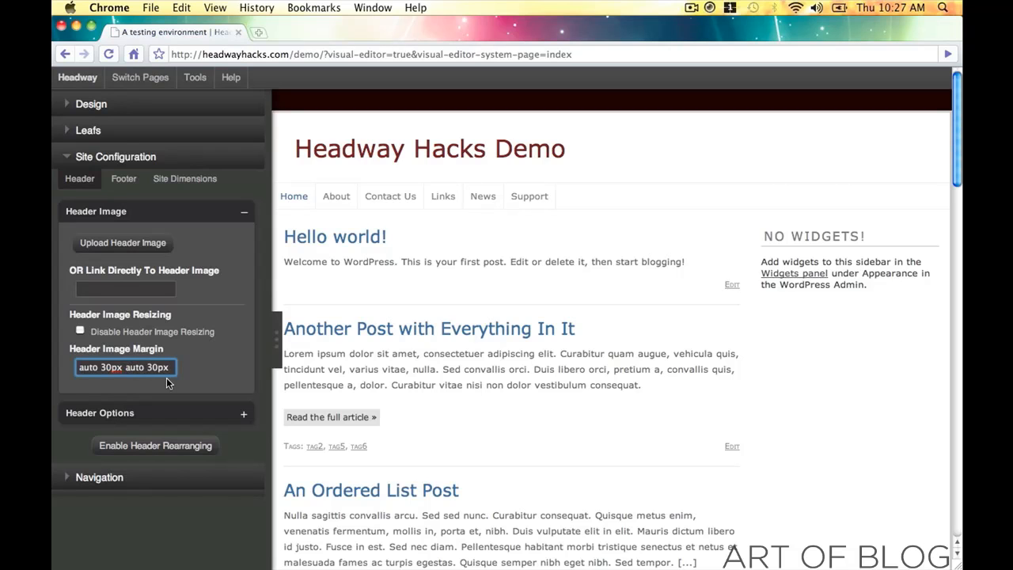
left_click(276, 339)
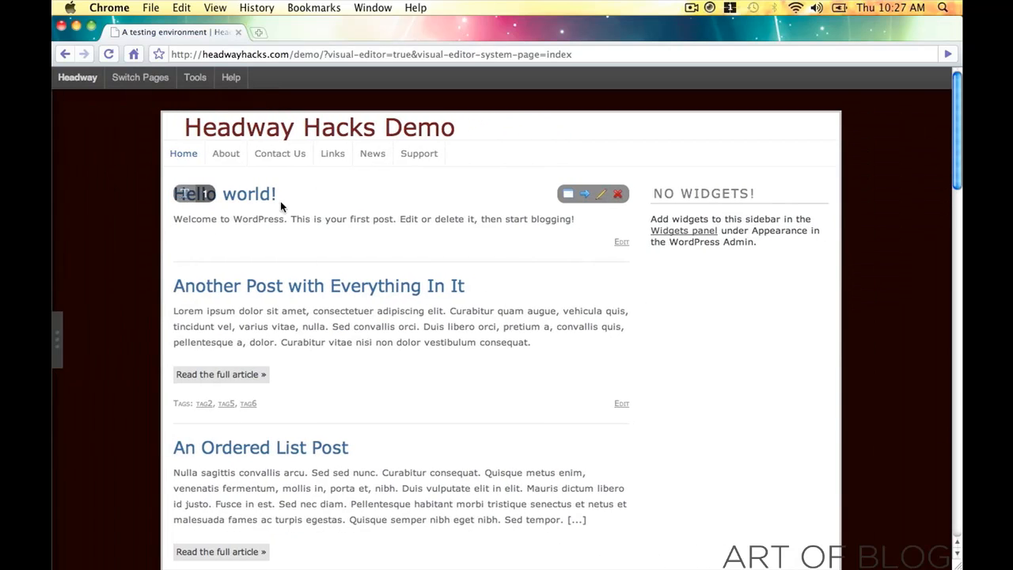
left_click(58, 354)
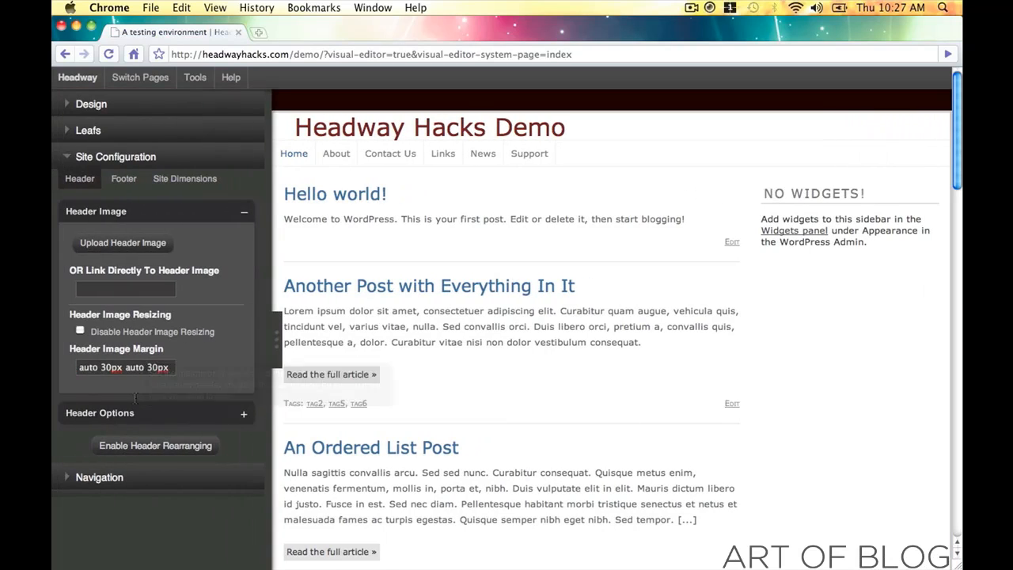
- Replace the header image margin value with 30px and preview the header
triple_click(156, 367)
type("3")
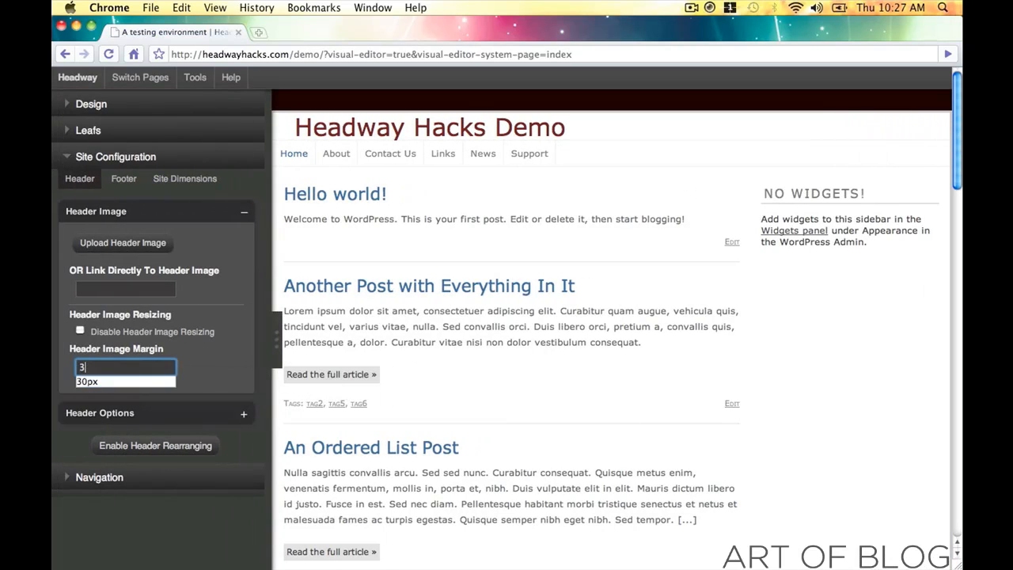
type("0px auto 30px auto")
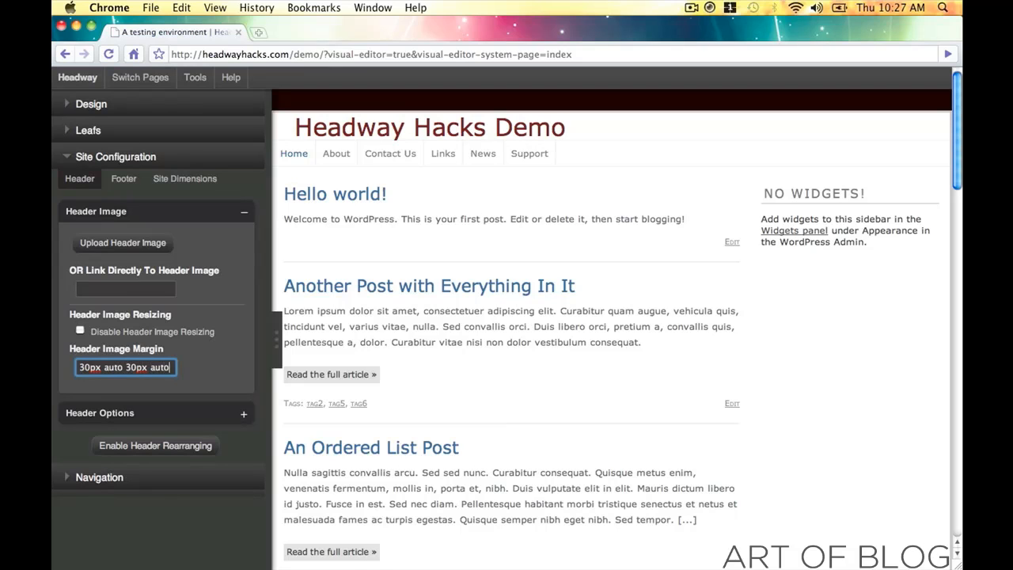
double_click(407, 295)
left_click(278, 336)
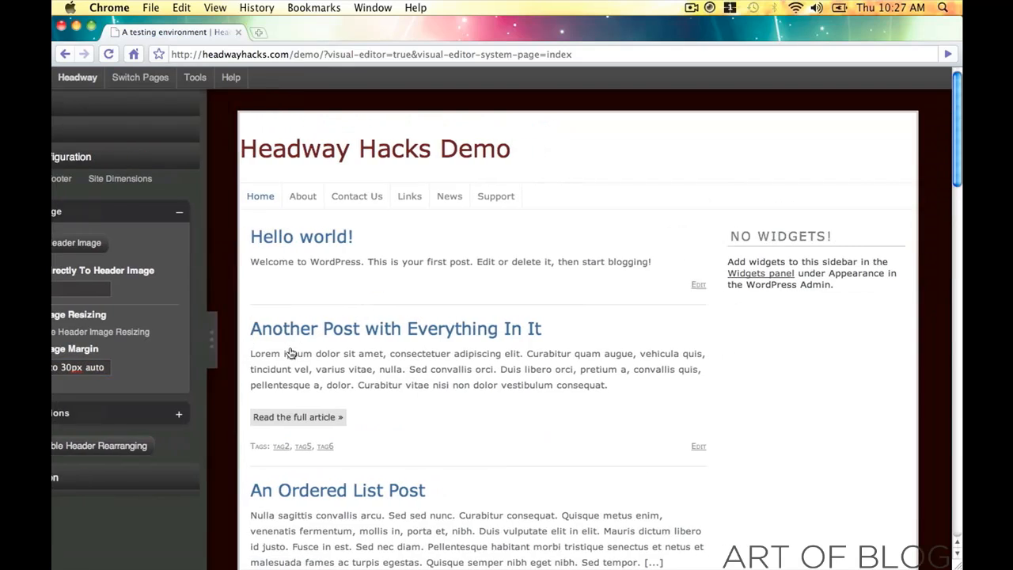
left_click(59, 318)
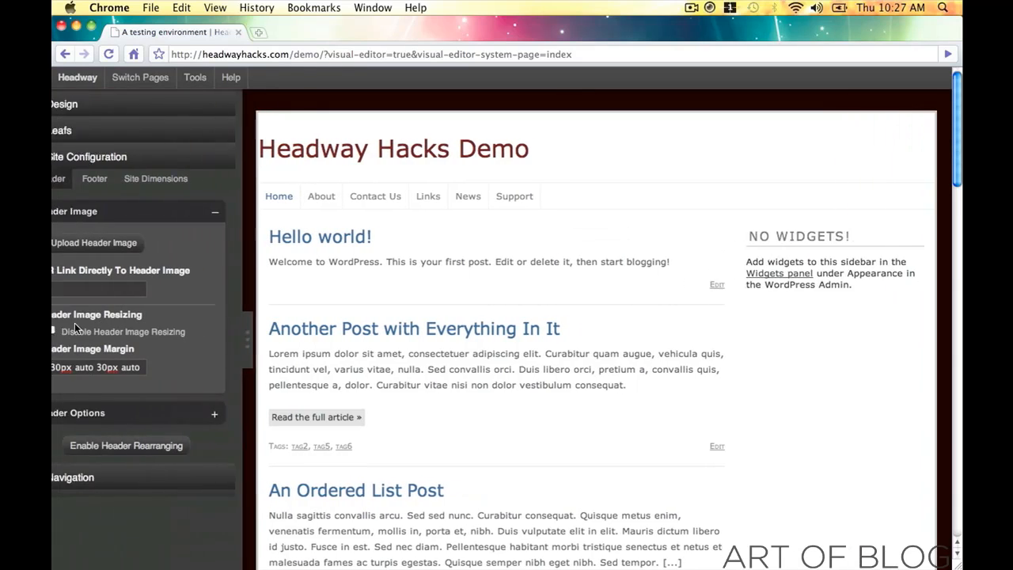
- Replace the remaining auto values so the margin reads 30px 30px 30px 30px
left_click(122, 368)
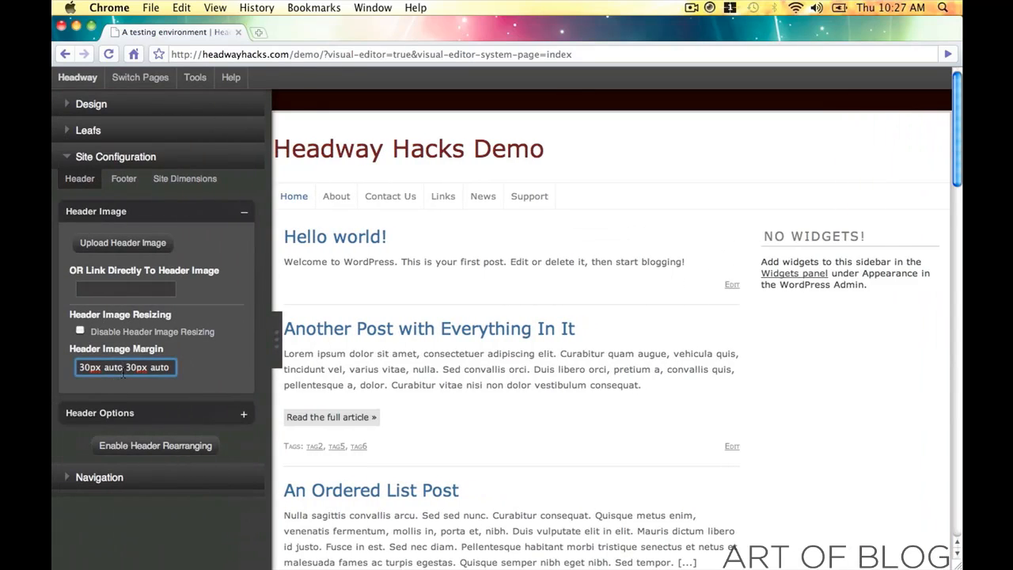
key("BackSpace")
key("BackSpace")
key("BackSpace")
key("BackSpace")
type("30px")
left_click(186, 359)
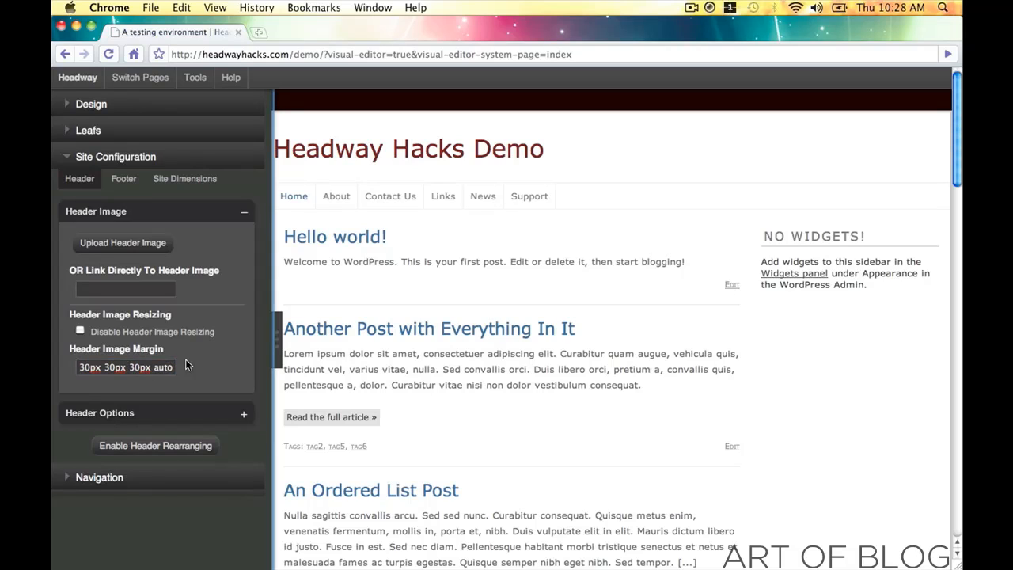
double_click(172, 368)
type("30px")
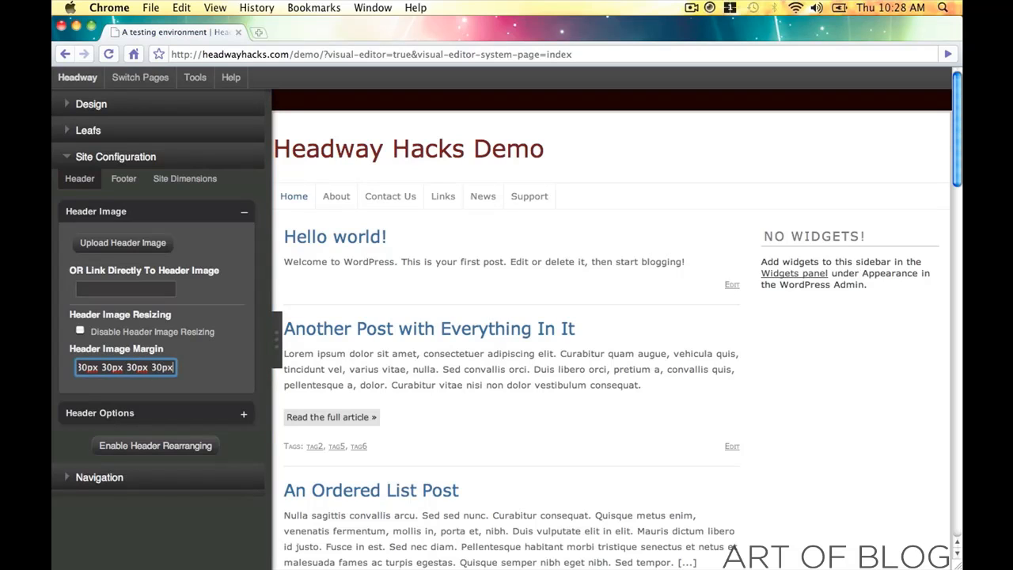
left_click(272, 353)
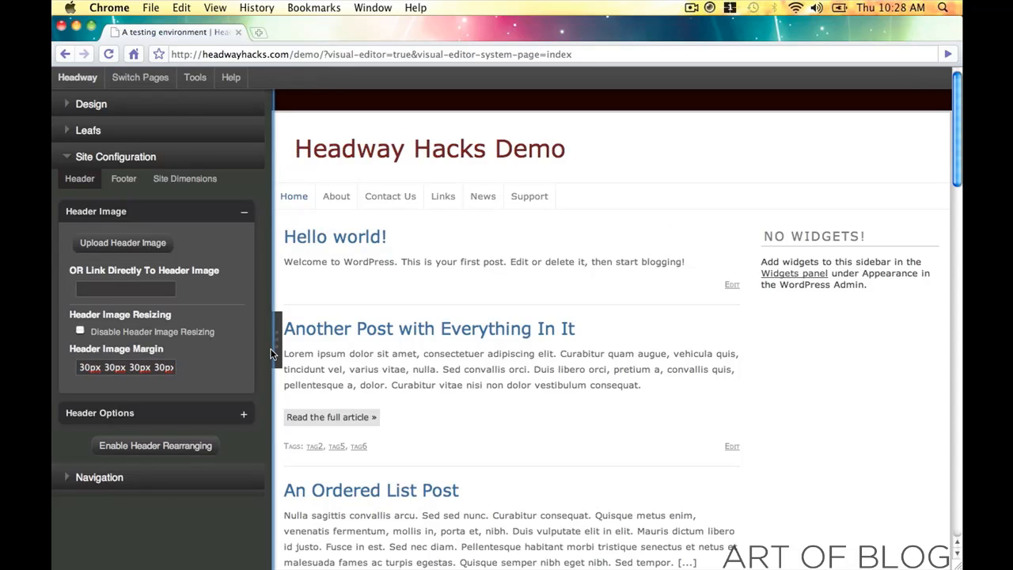
left_click(275, 354)
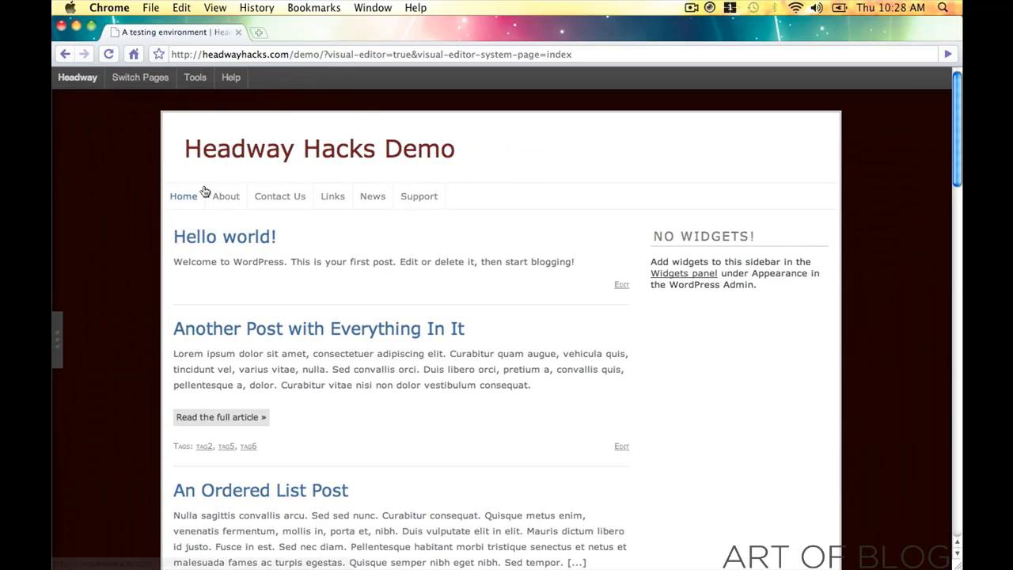
left_click(56, 335)
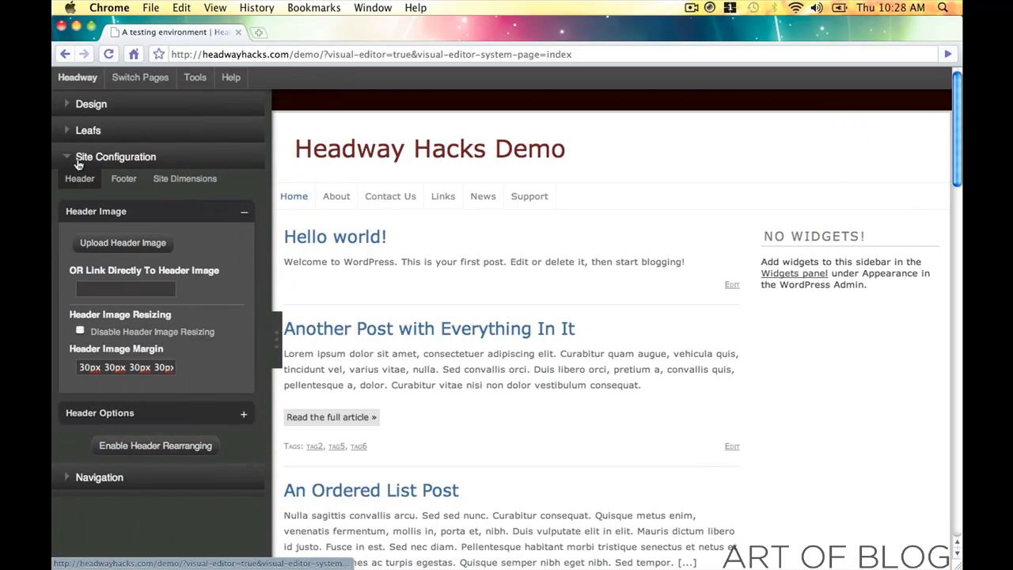
left_click(78, 161)
left_click(73, 109)
left_click(72, 109)
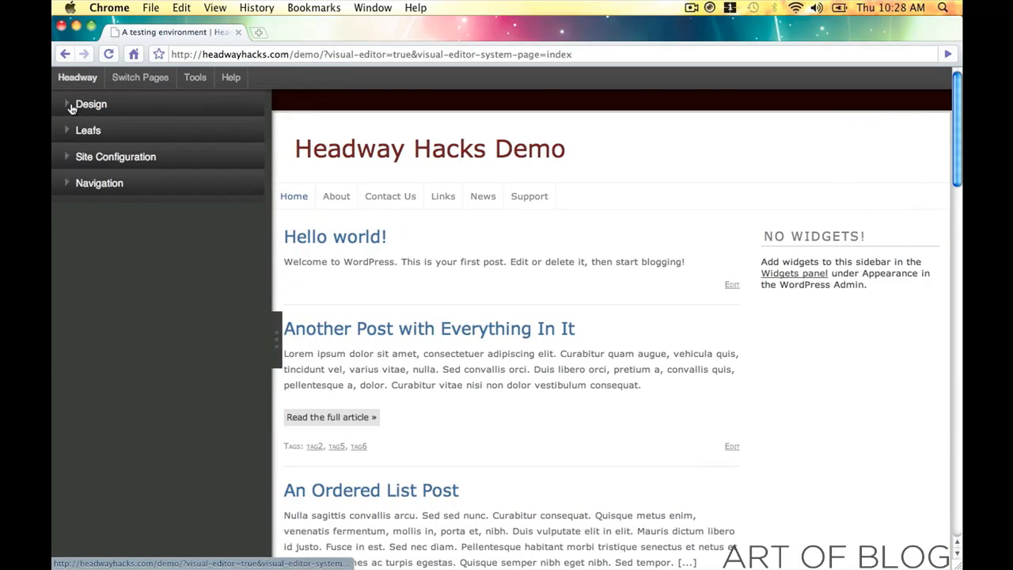
- With header rearranging enabled, drag the navigation menu above the site title, then disable rearranging
left_click(65, 156)
left_click(75, 180)
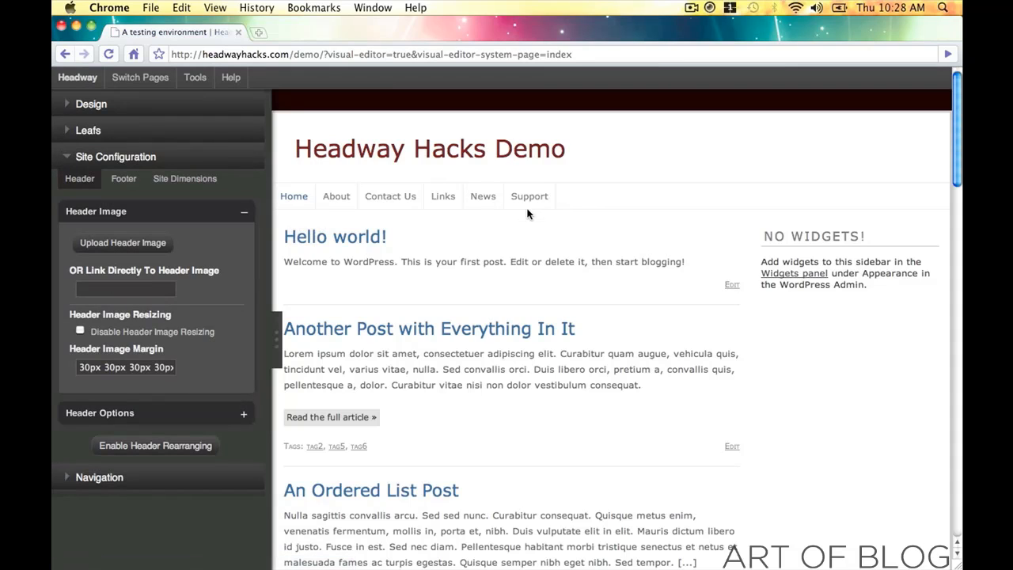
left_click(241, 211)
left_click(160, 277)
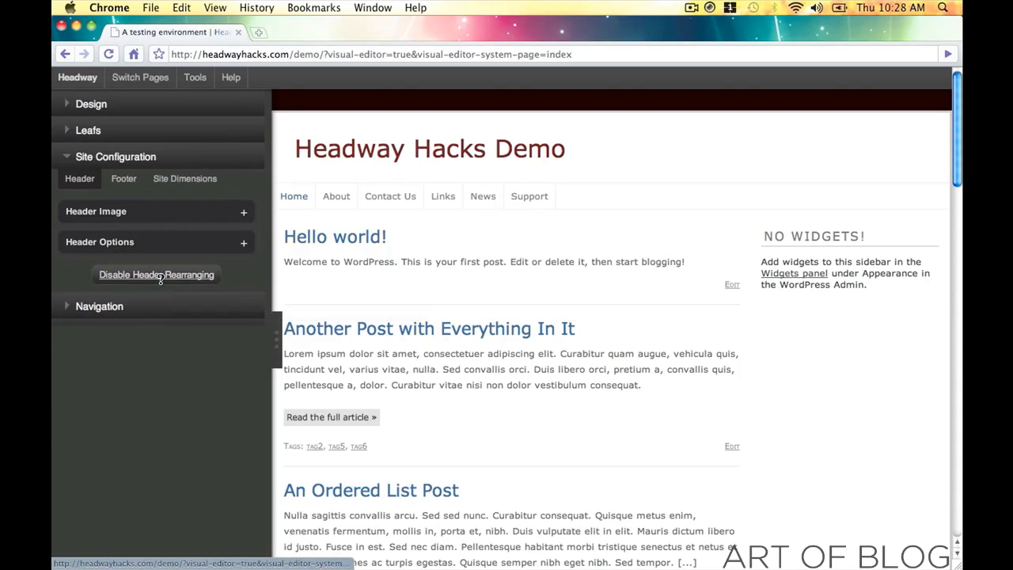
left_click_drag(614, 206, 628, 163)
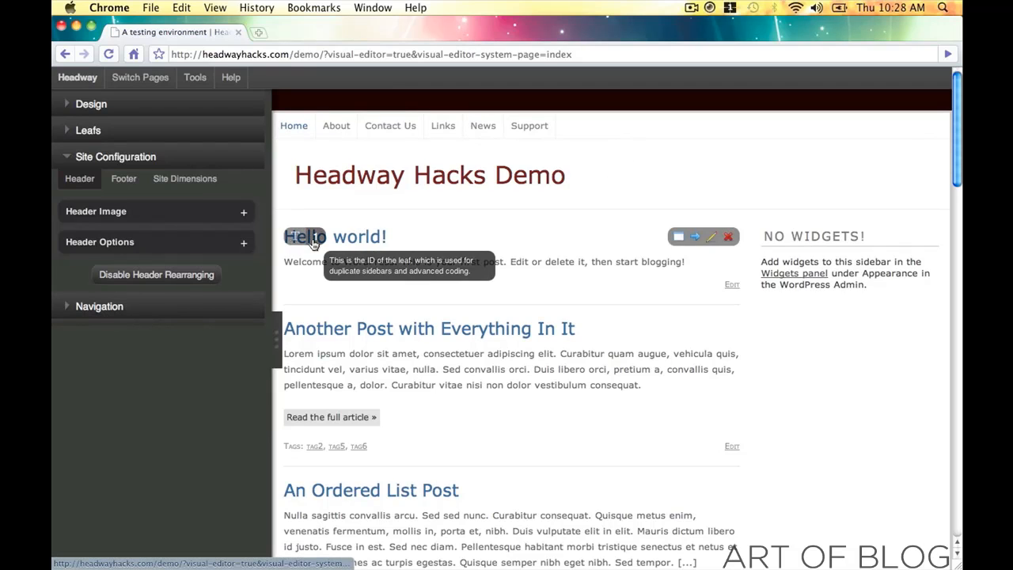
left_click(183, 275)
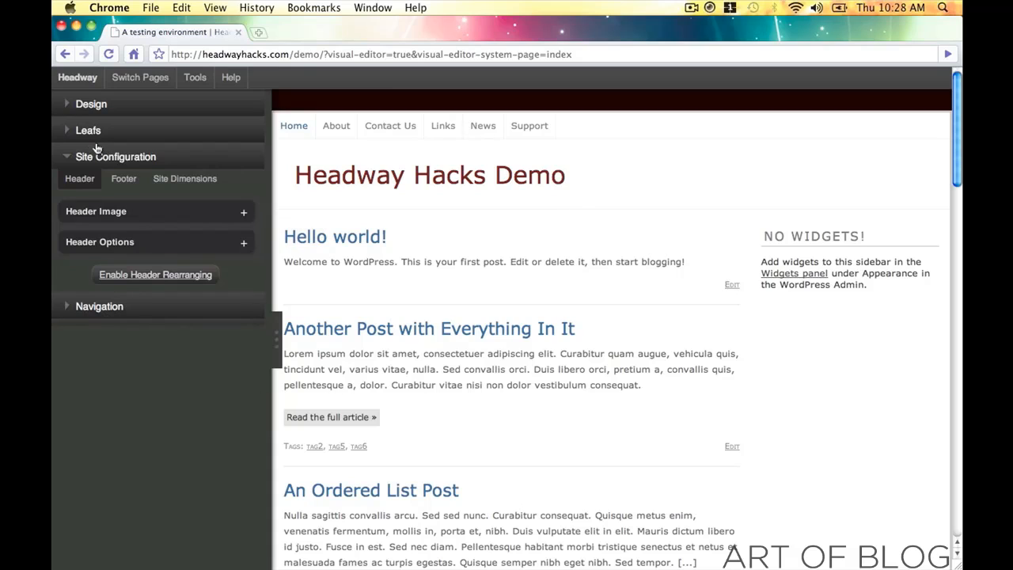
left_click(68, 158)
left_click(67, 105)
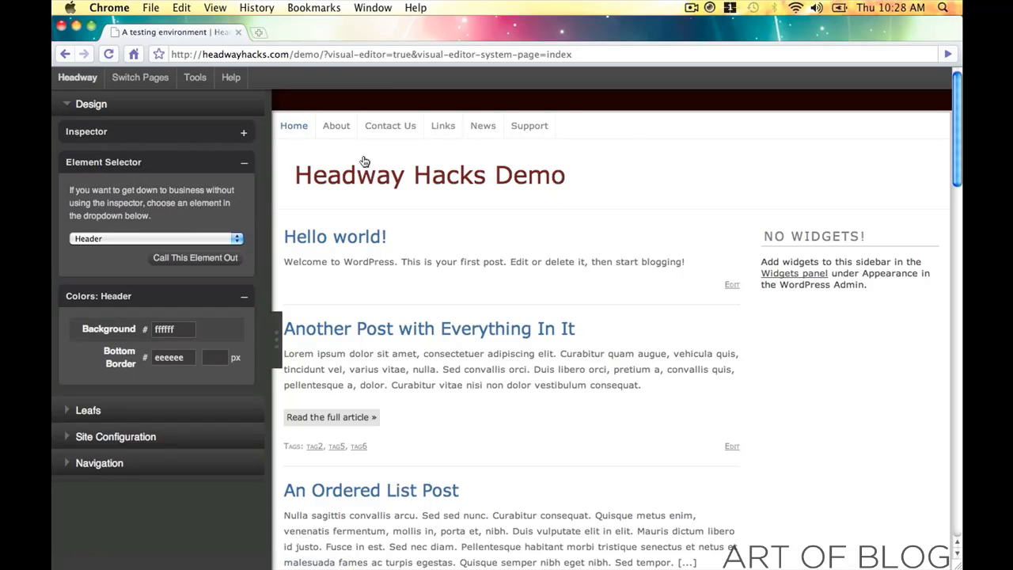
- Set the Navigation background colour to black 000000
left_click(624, 131)
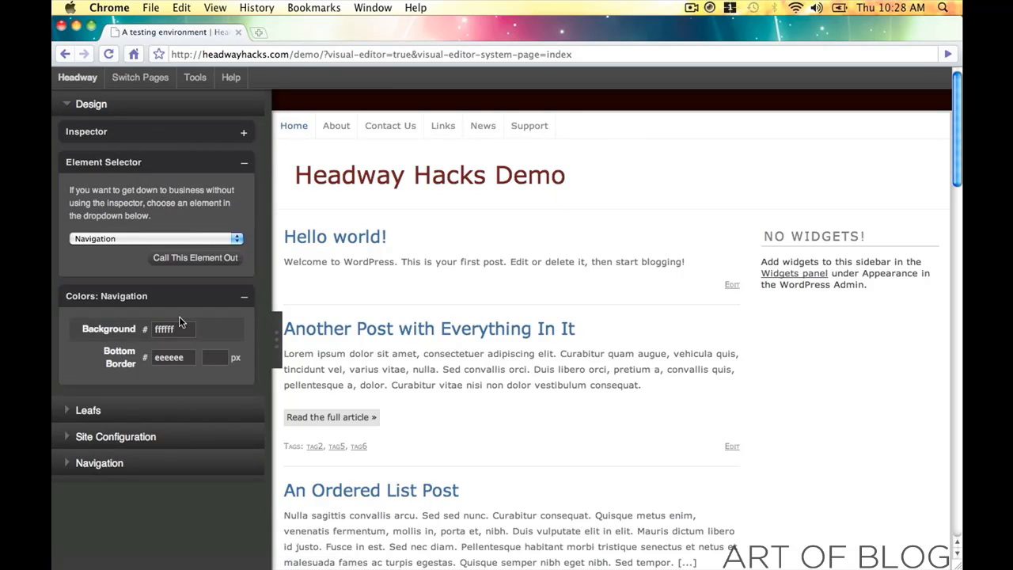
left_click(180, 329)
left_click_drag(205, 394, 305, 475)
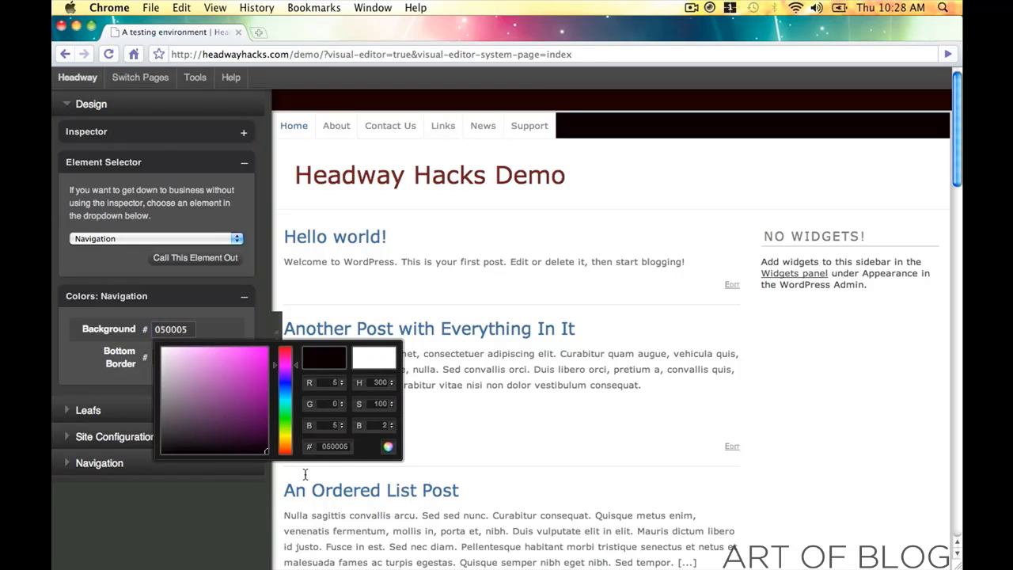
left_click(383, 450)
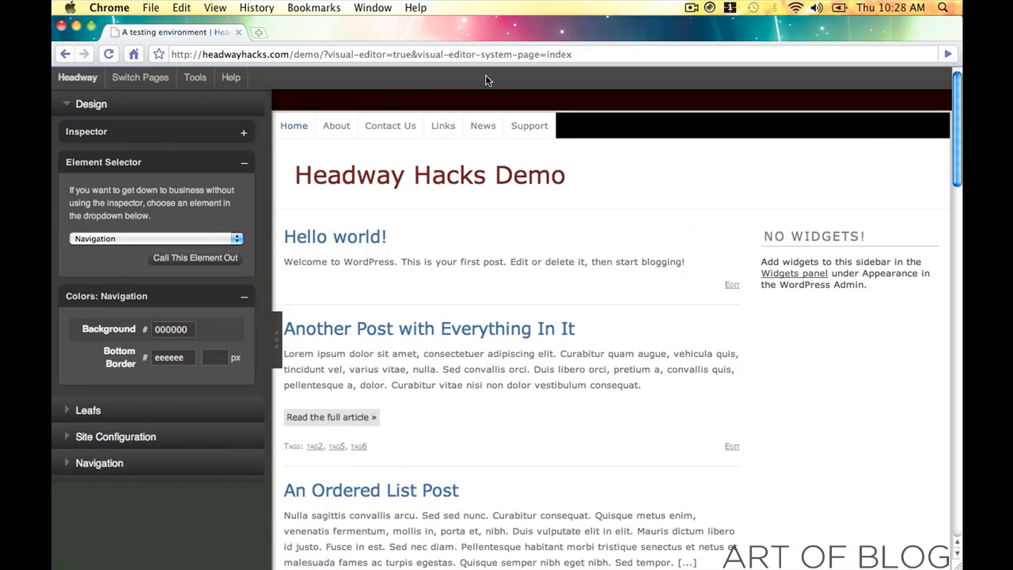
- Give Navigation Items a black 000000 background, 242121 right border and white ffffff text
left_click(535, 140)
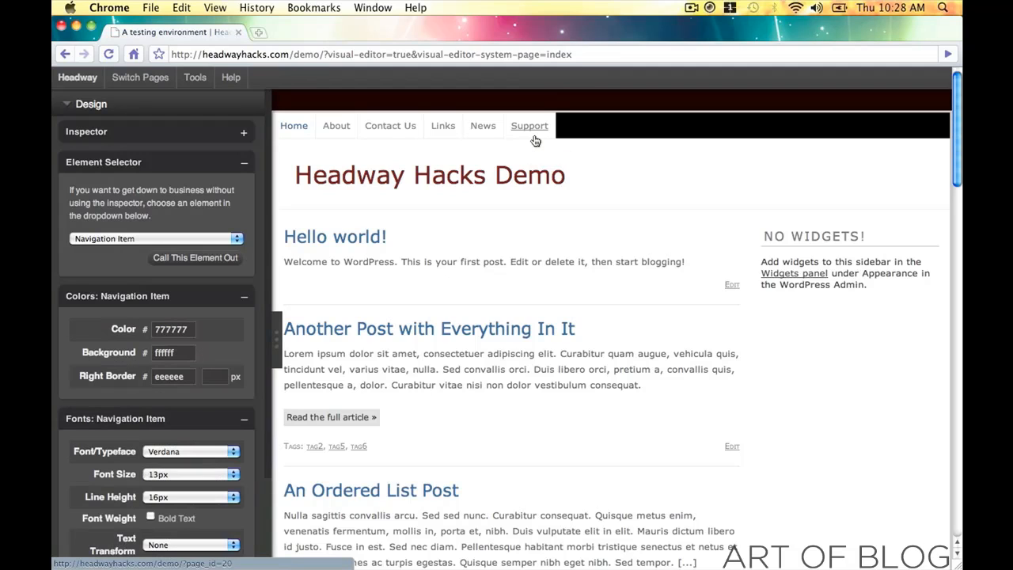
left_click(176, 357)
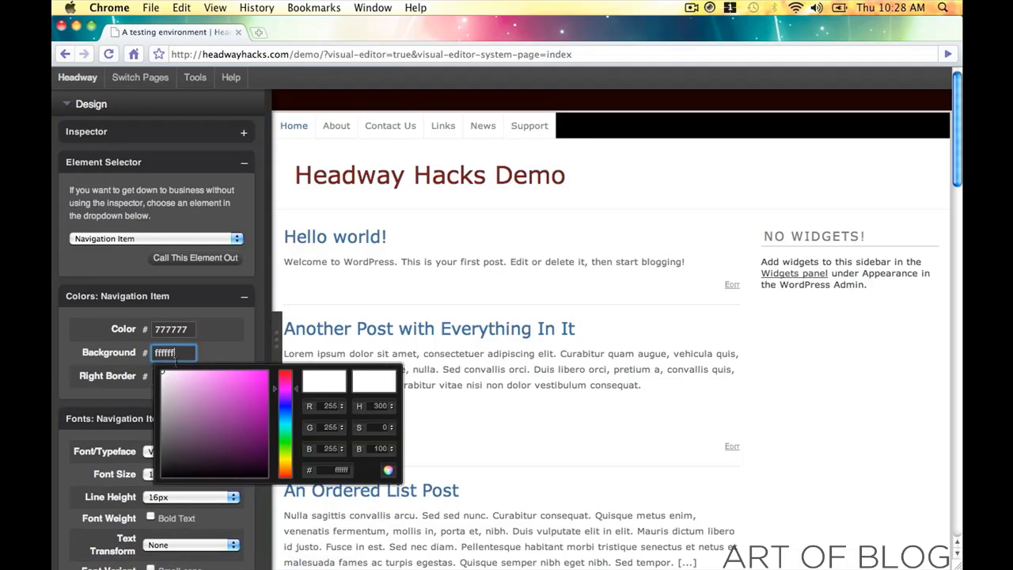
left_click_drag(242, 391, 371, 488)
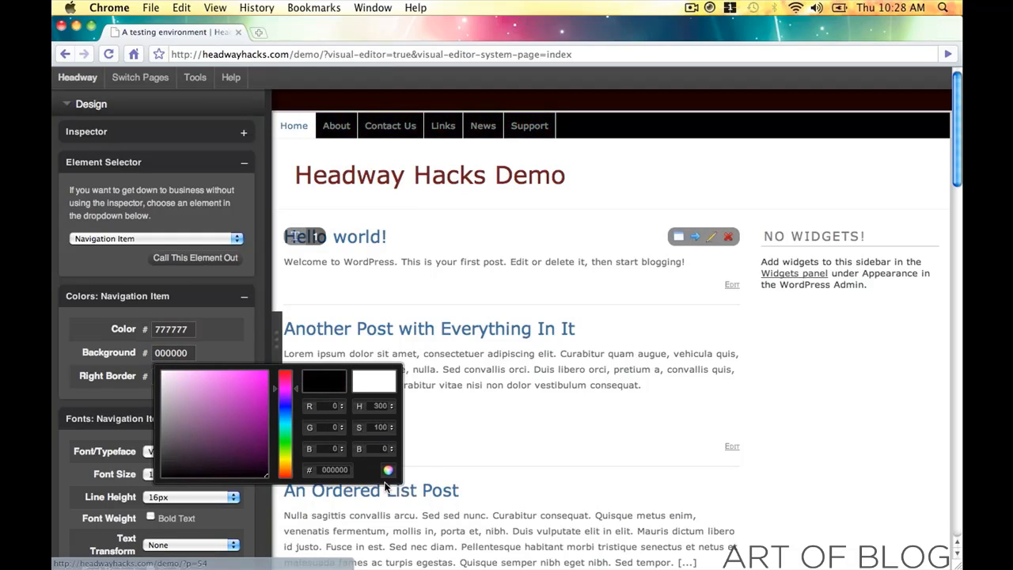
left_click(388, 470)
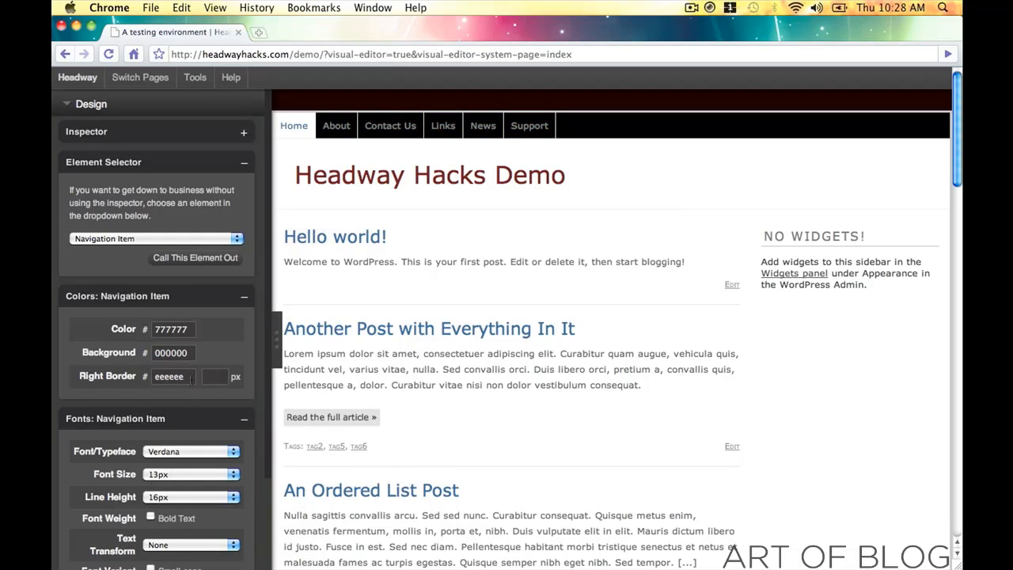
left_click(168, 376)
mouse_move(223, 437)
left_mouse_down()
mouse_move(253, 485)
mouse_move(261, 475)
left_mouse_up()
left_click_drag(283, 410, 281, 386)
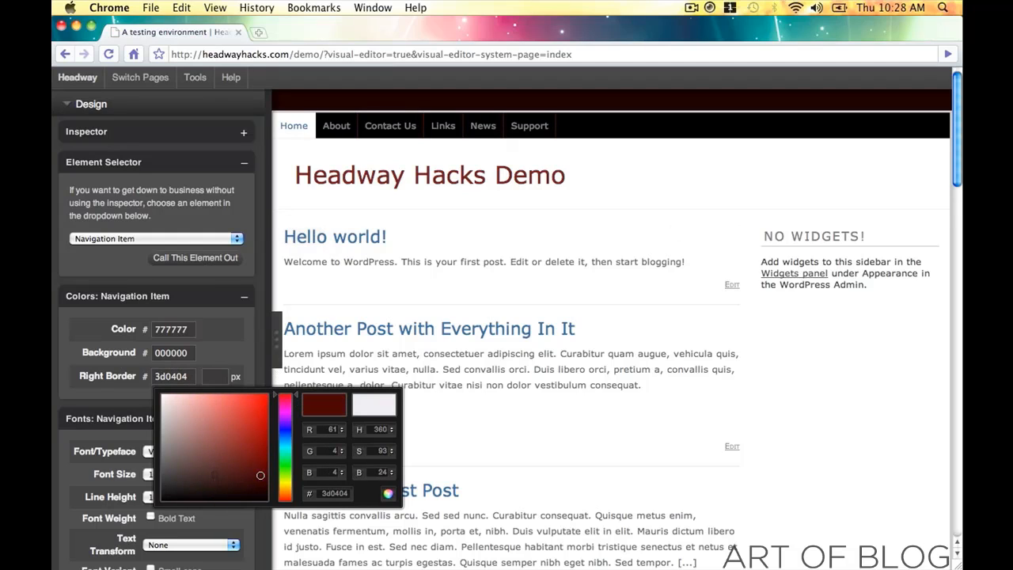
mouse_move(255, 476)
left_mouse_down()
mouse_move(231, 482)
mouse_move(171, 465)
mouse_move(170, 486)
left_mouse_up()
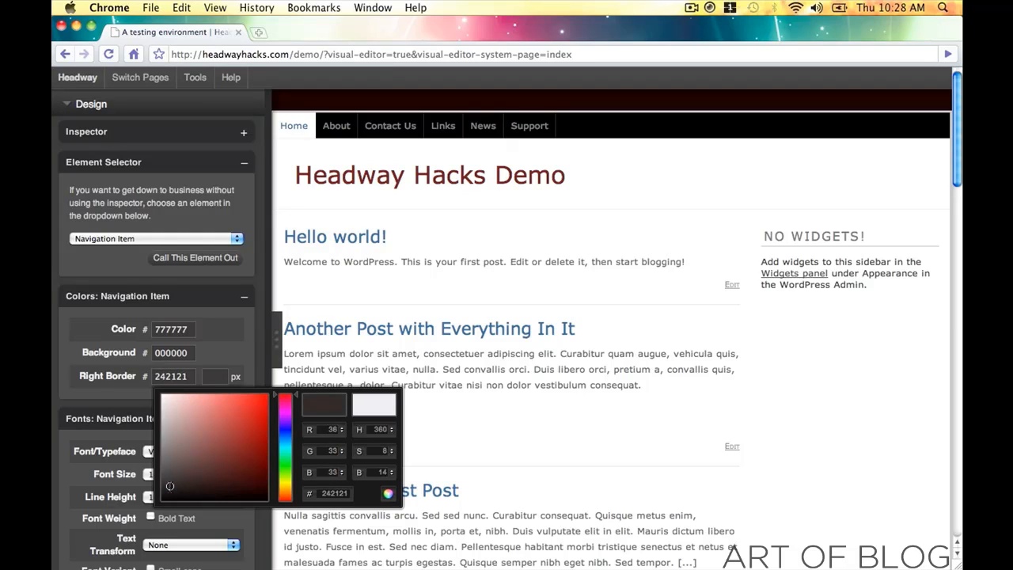
left_click(388, 493)
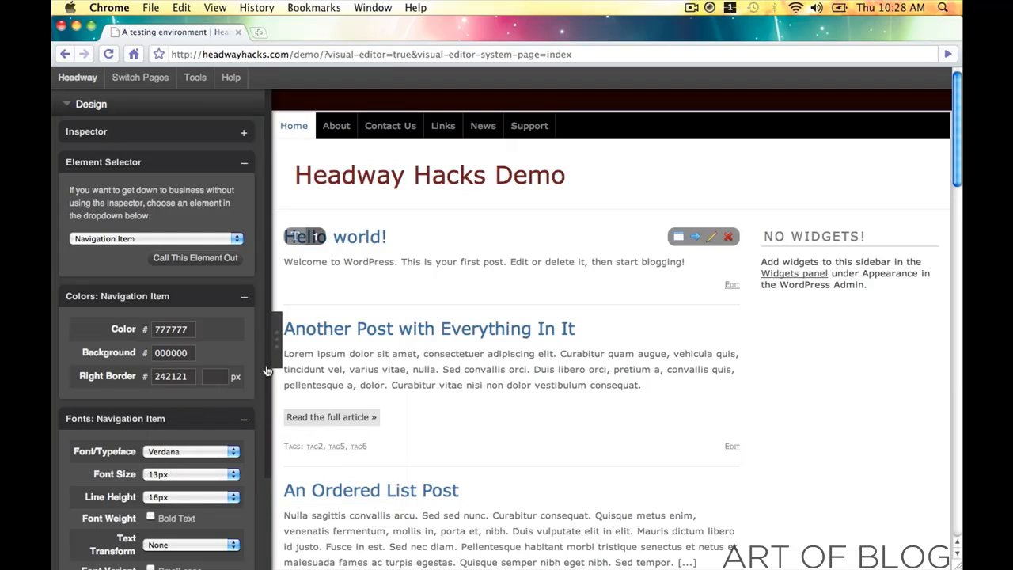
left_click(191, 339)
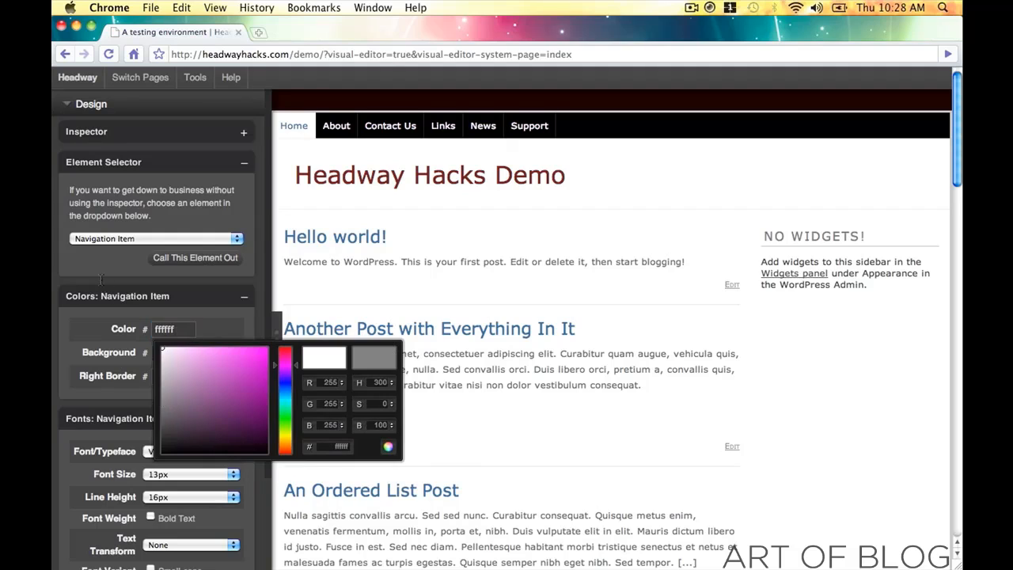
left_click(388, 448)
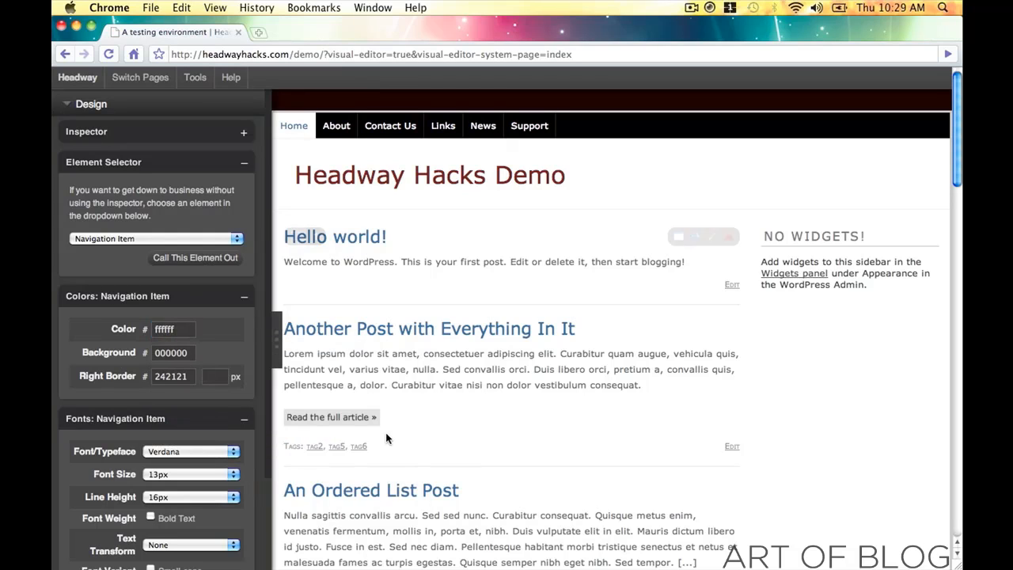
- Set the navigation item typeface to Courier
scroll(171, 338, "down", 5)
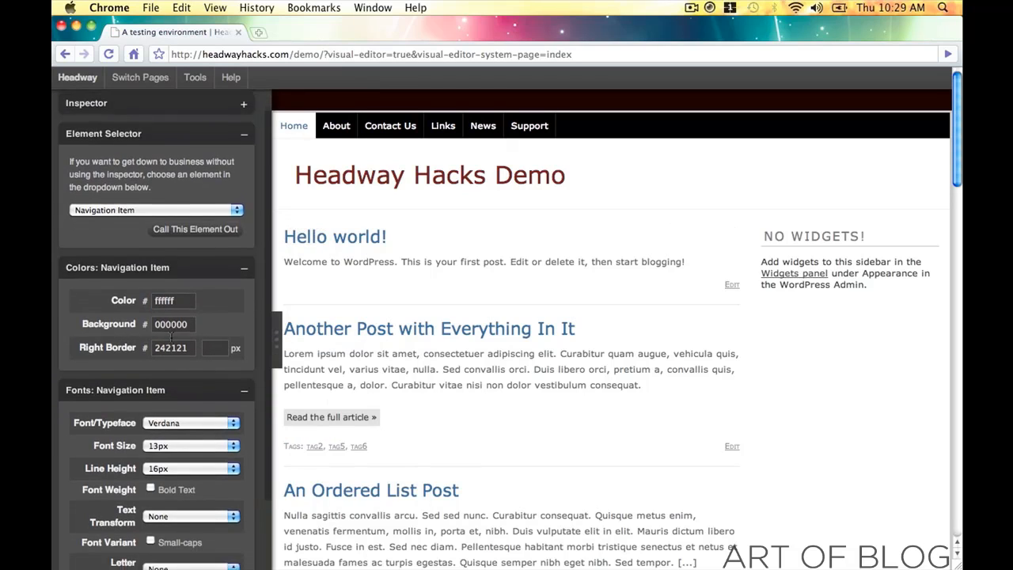
scroll(170, 338, "down", 10)
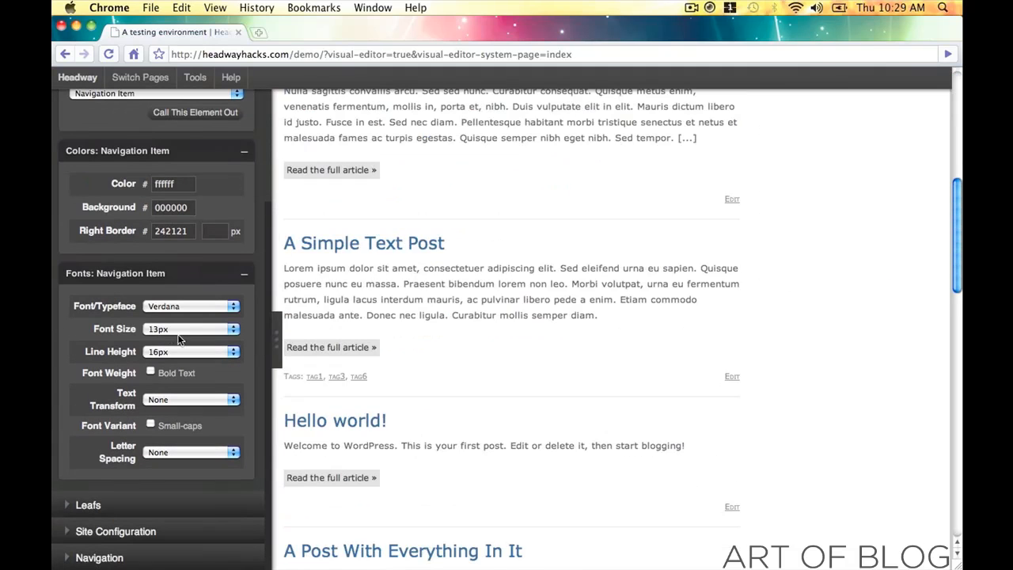
scroll(380, 334, "up", 10)
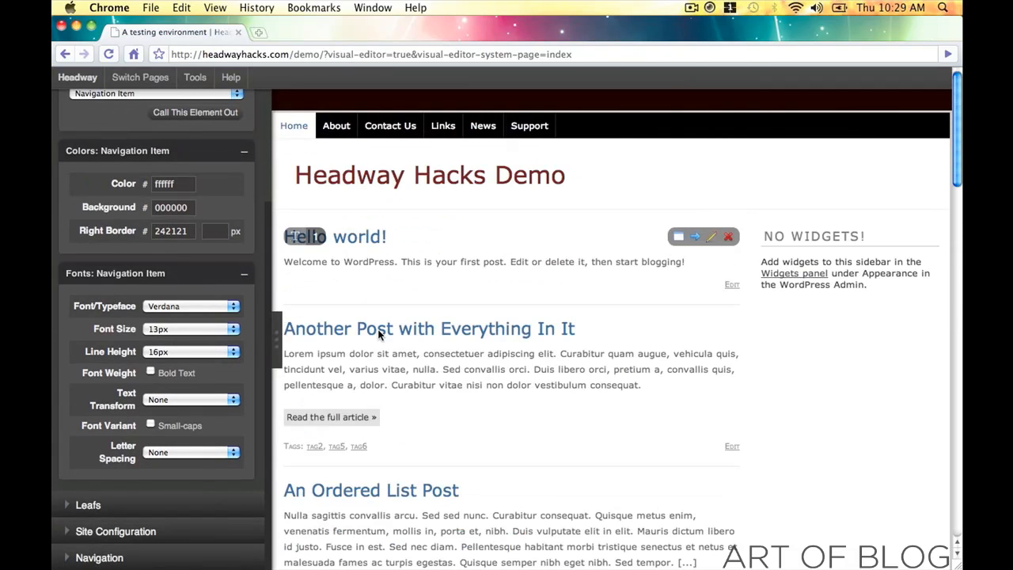
left_click(201, 307)
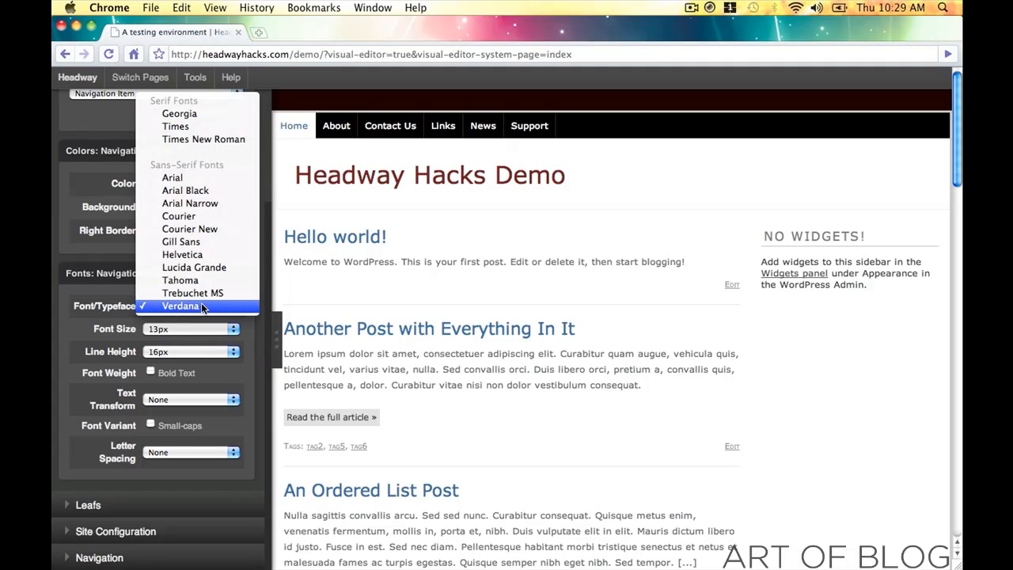
left_click(208, 217)
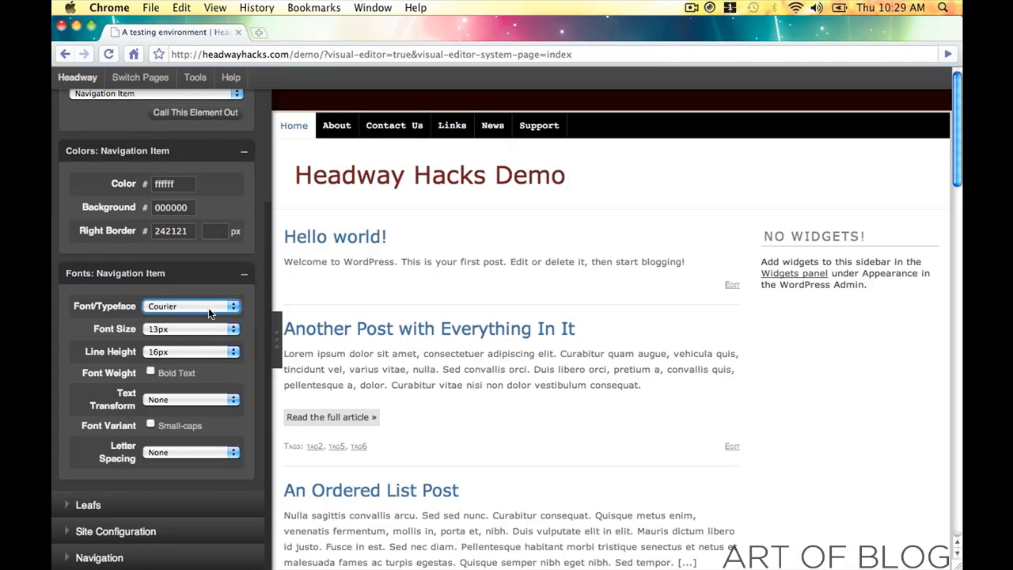
- Try navigation font sizes of 23px and 6px, settling on 12px
left_click(197, 329)
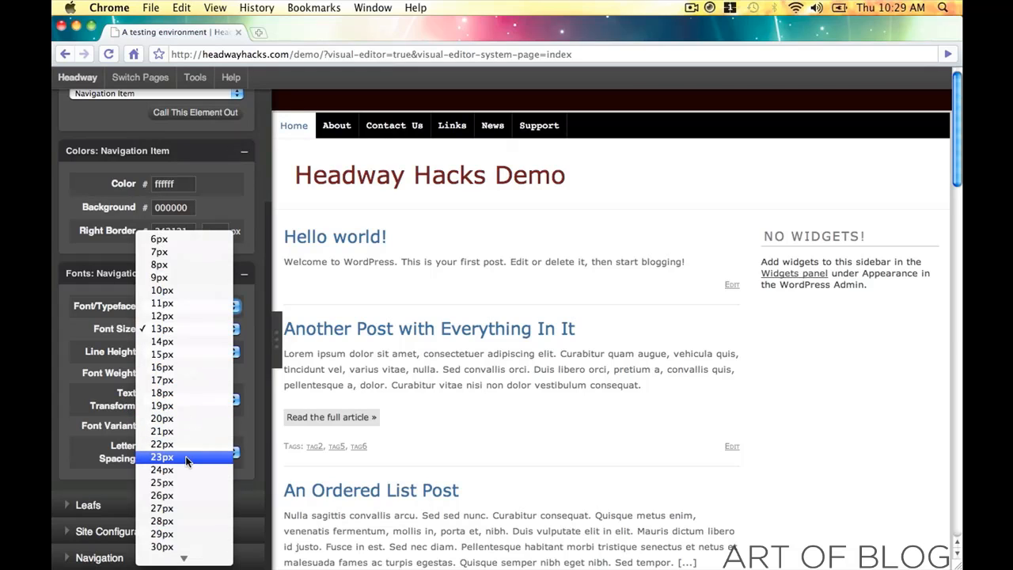
left_click(185, 456)
left_click(228, 333)
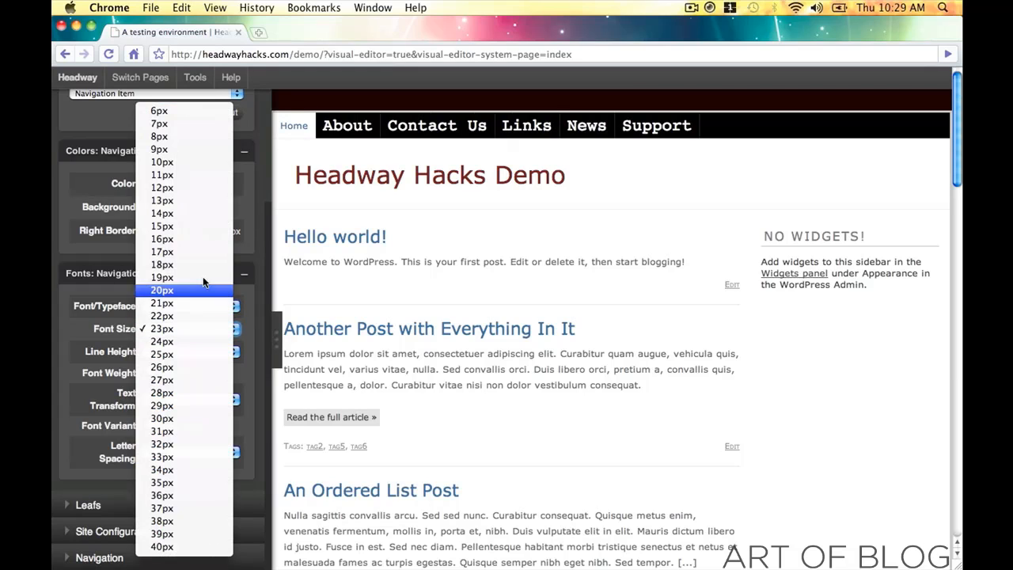
left_click(160, 111)
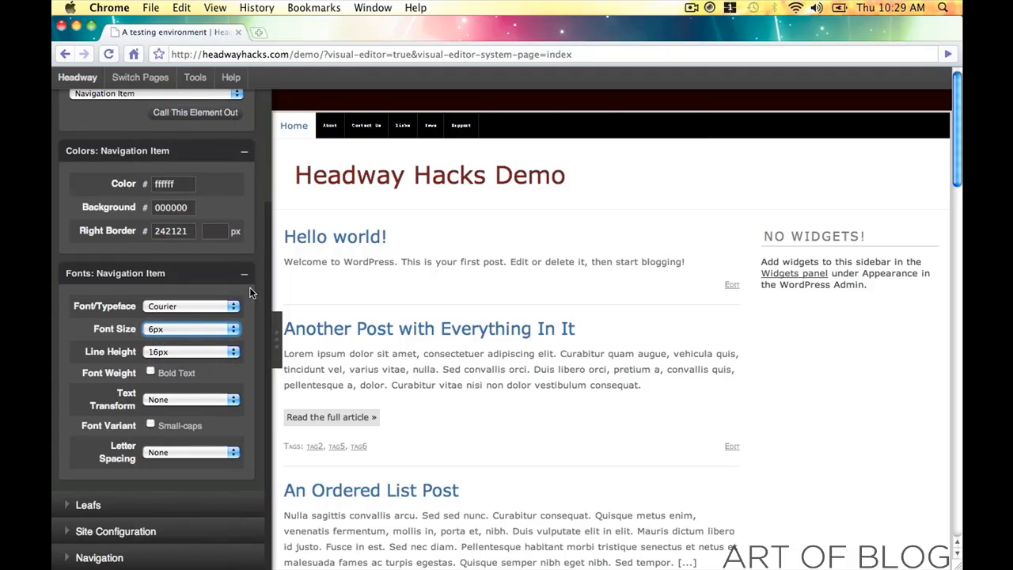
left_click(200, 328)
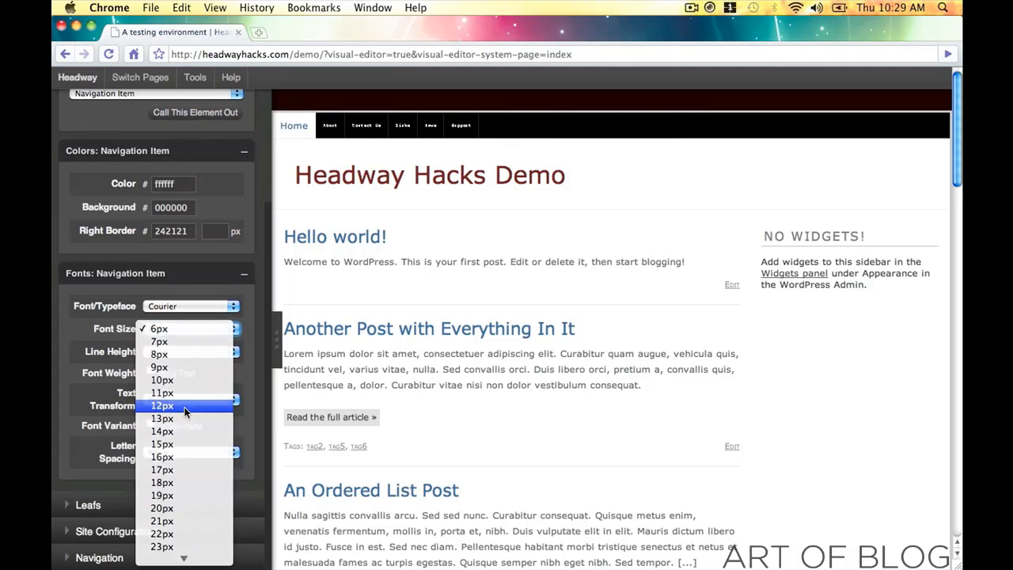
left_click(184, 407)
- Try several navigation line heights (8px, 19px), ending at 12px
left_click(189, 350)
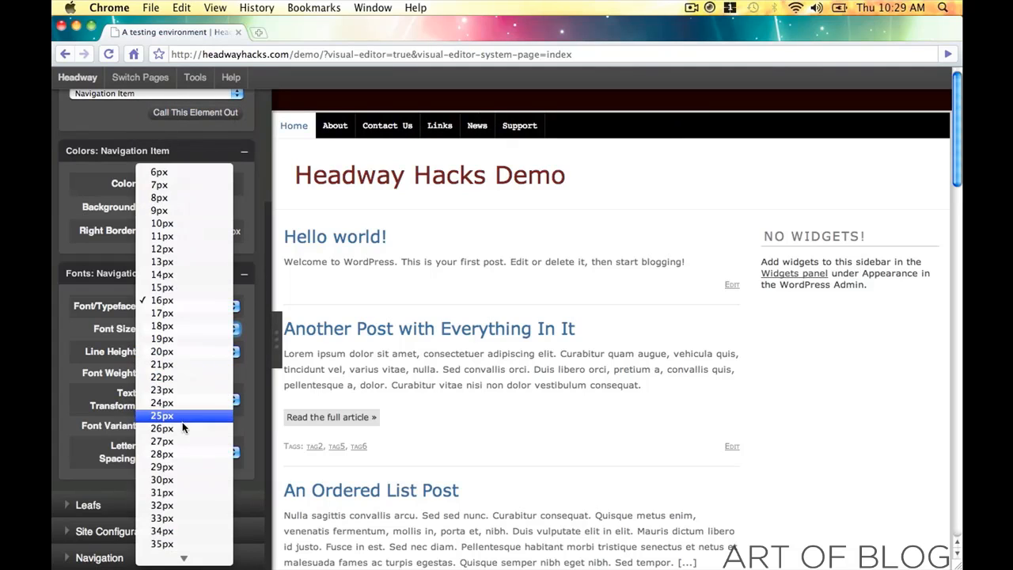
left_click(181, 432)
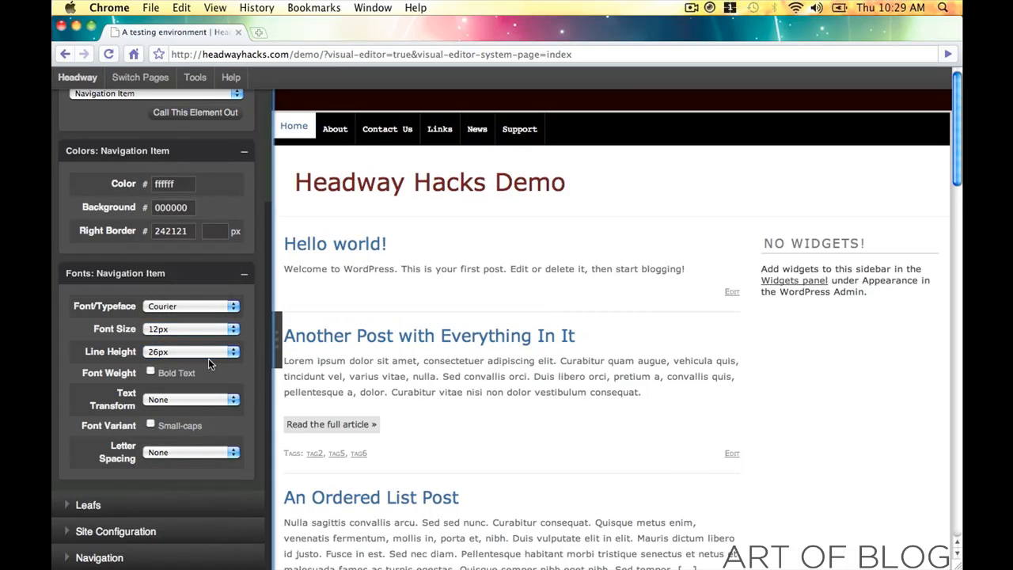
left_click(208, 356)
left_click(189, 123)
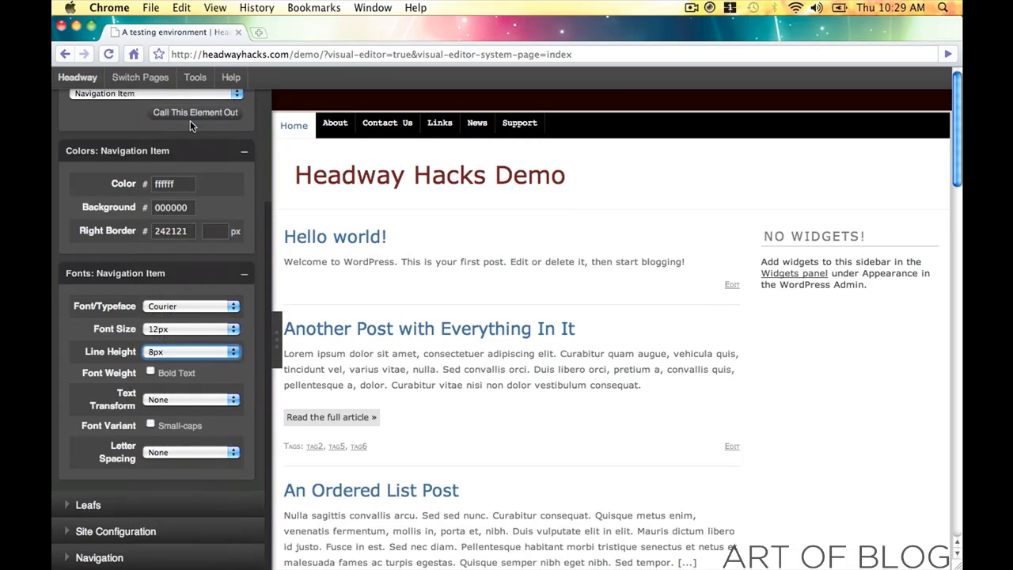
left_click(190, 356)
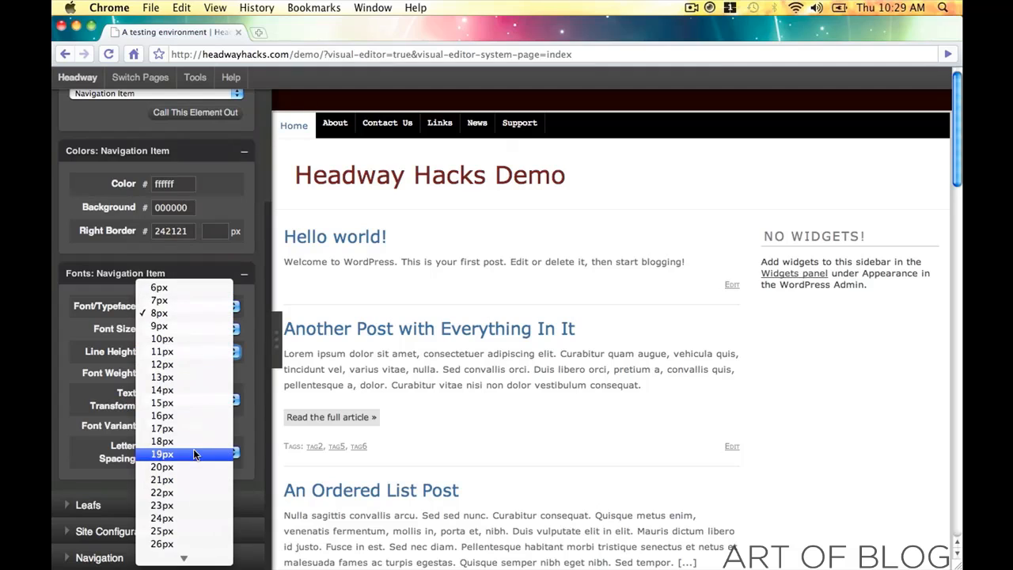
left_click(193, 449)
left_click(209, 348)
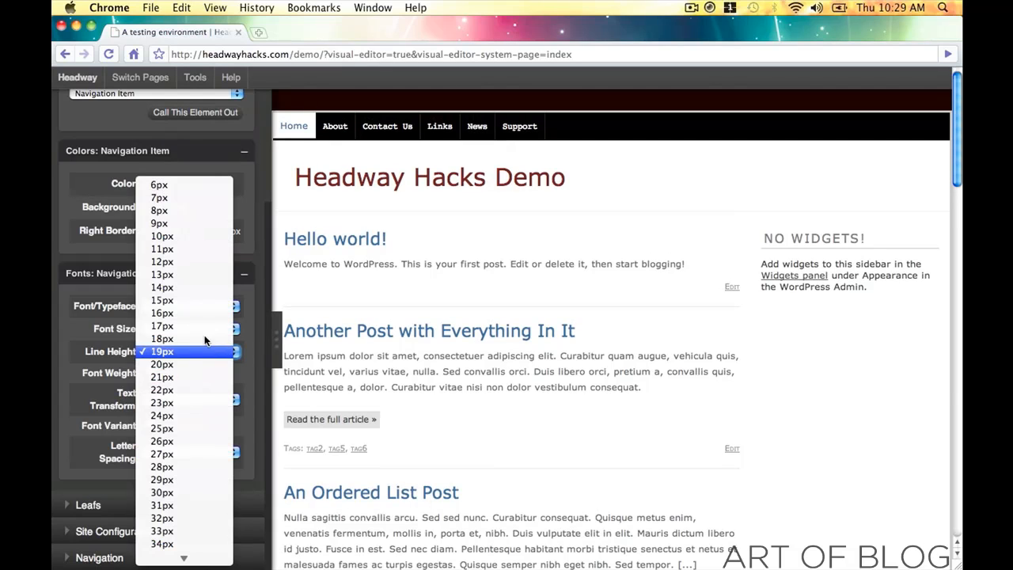
left_click(173, 262)
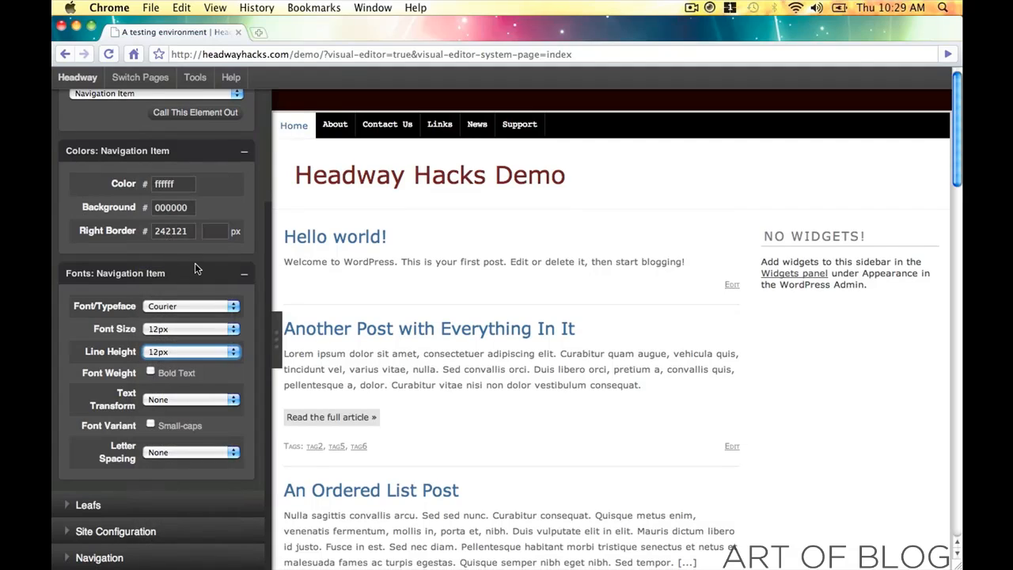
- Experiment with bold, uppercase, lowercase and small caps on the menu items, leaving bold and small caps off
left_click(150, 372)
left_click(151, 372)
left_click(175, 400)
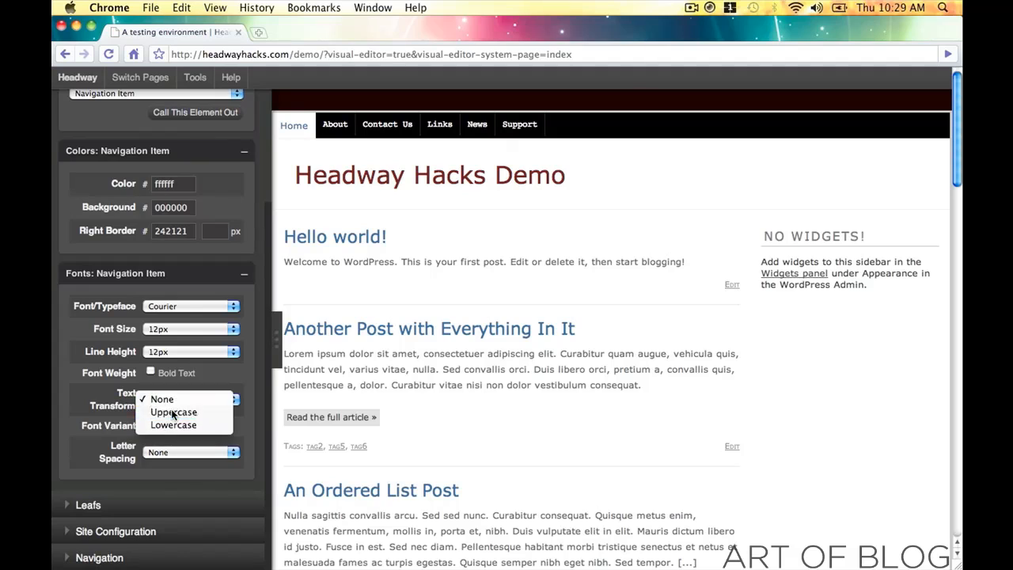
left_click(173, 411)
left_click(175, 403)
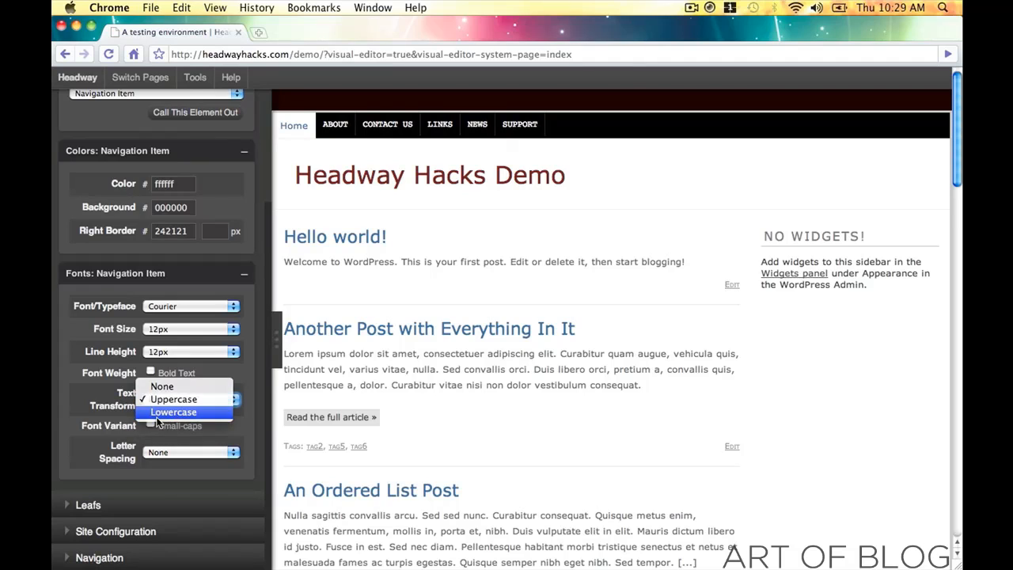
left_click(173, 411)
left_click(150, 426)
left_click(150, 426)
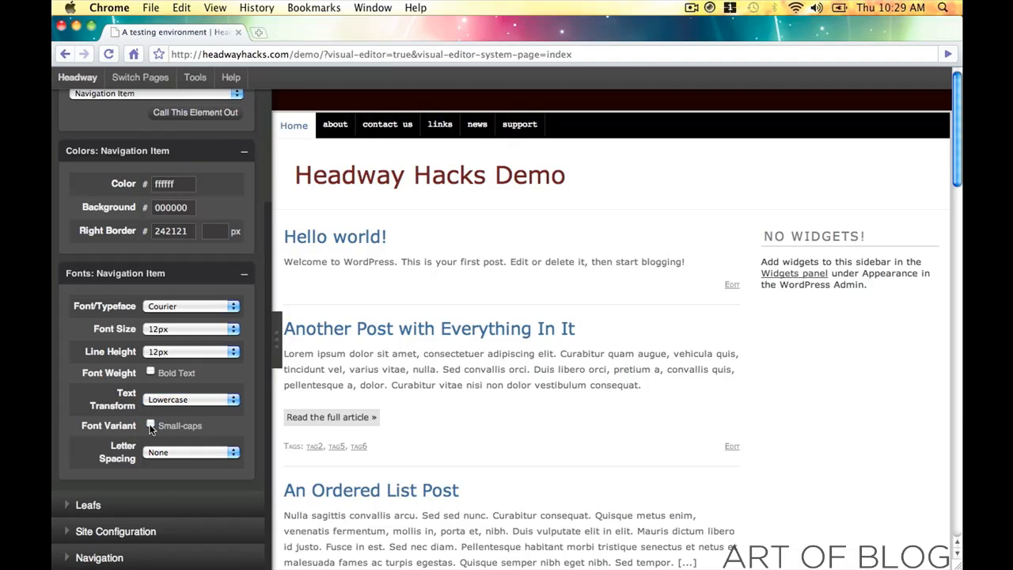
- Give nav links 1px letter spacing, no text transform, 13px font size and 13px line height
left_click(171, 453)
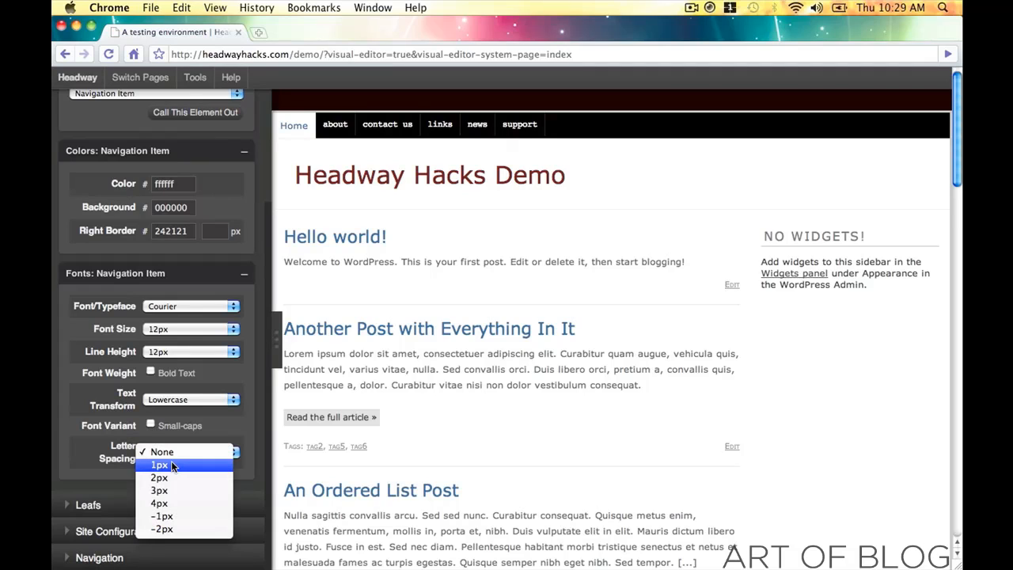
left_click(171, 463)
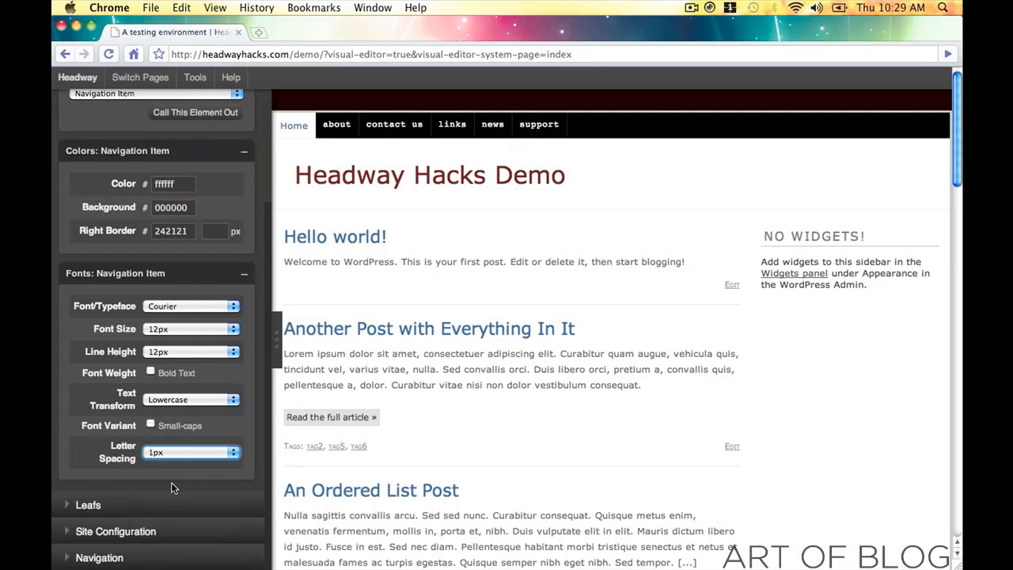
left_click(189, 398)
left_click(170, 373)
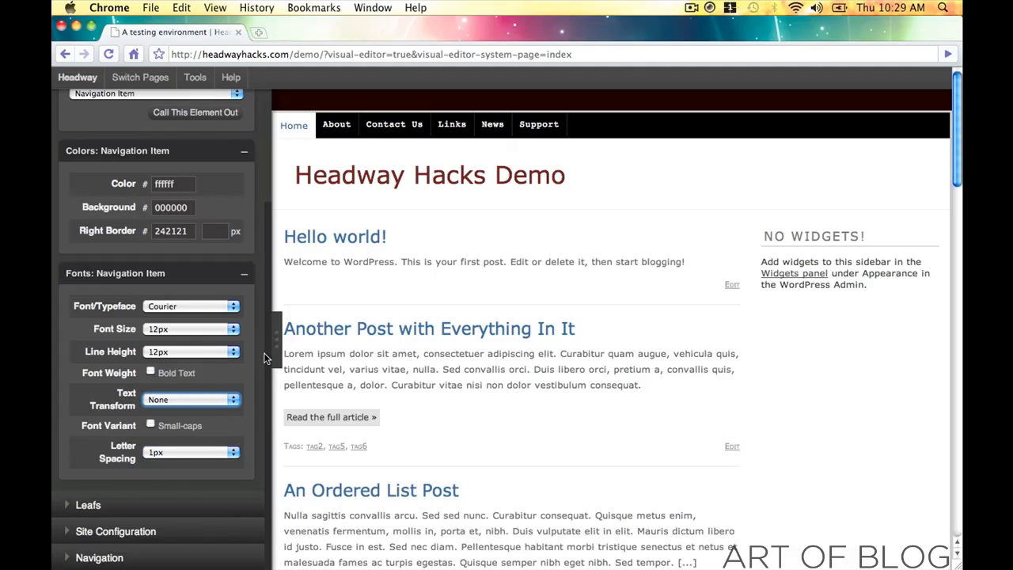
left_click(213, 328)
left_click(204, 341)
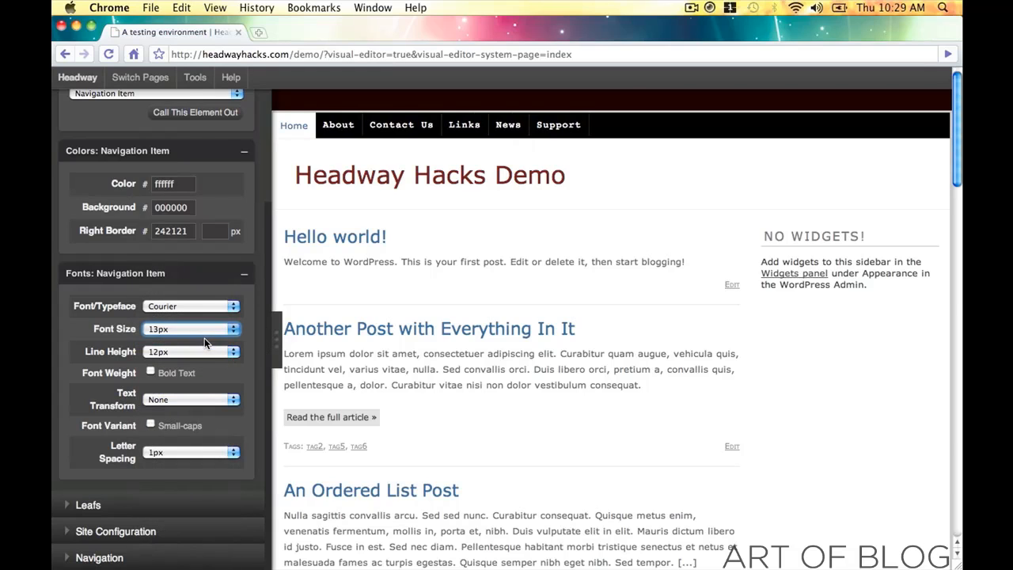
left_click(212, 356)
left_click(202, 365)
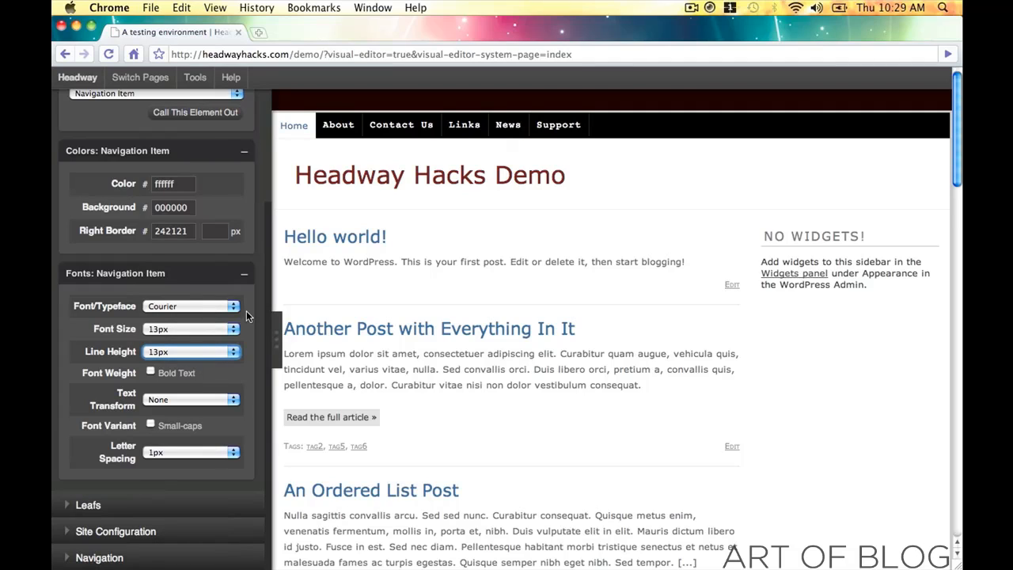
left_click(289, 128)
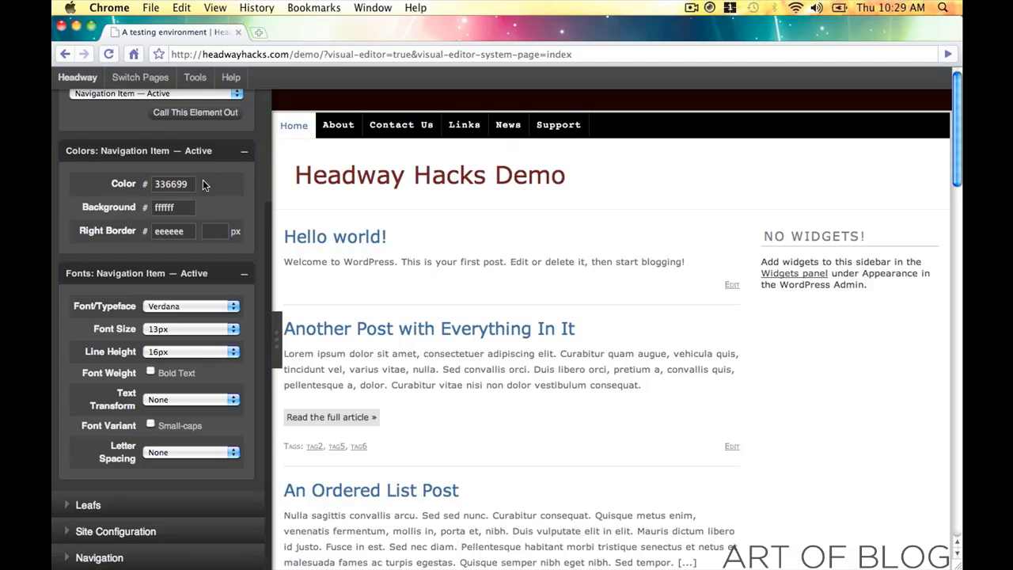
- Give the active Home navigation item Courier text at 13px with a 13px line height
left_click(187, 311)
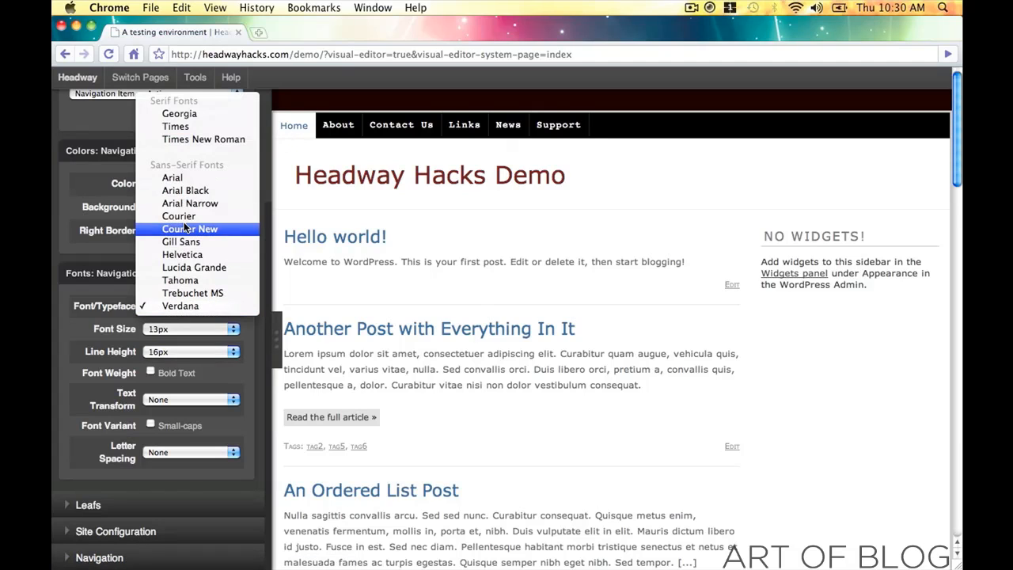
left_click(188, 218)
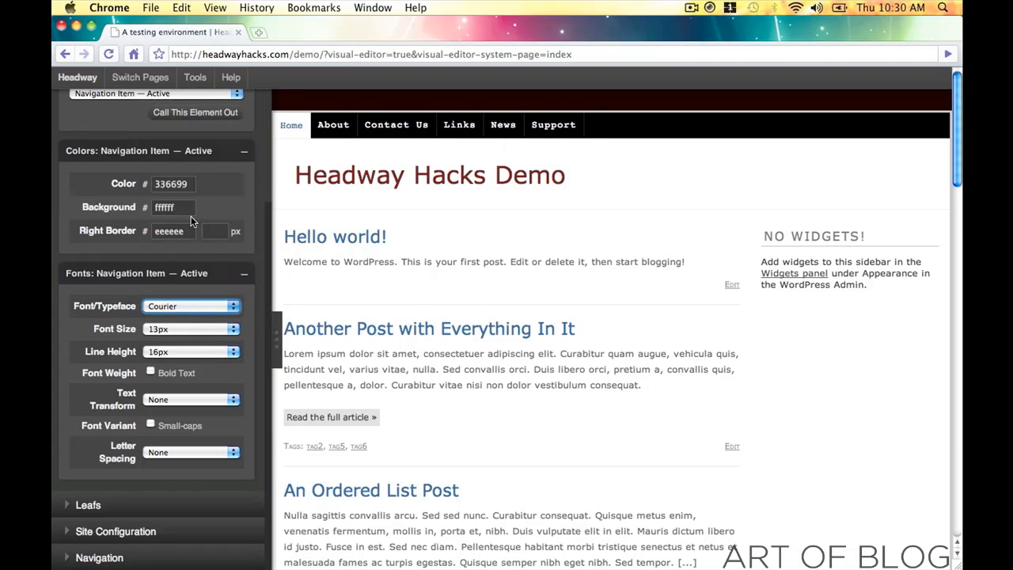
left_click(190, 331)
left_click(201, 353)
left_click(202, 355)
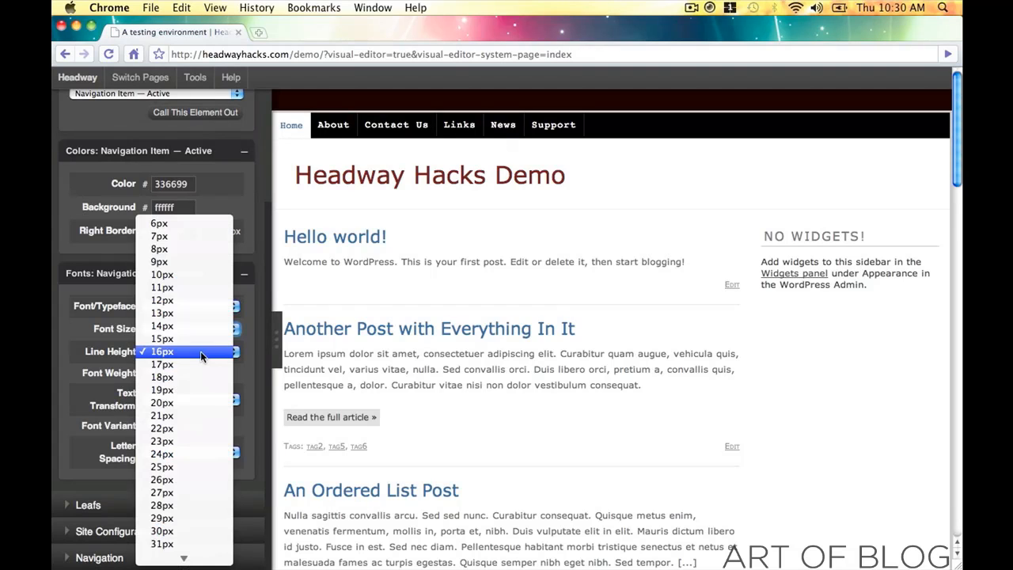
left_click(192, 313)
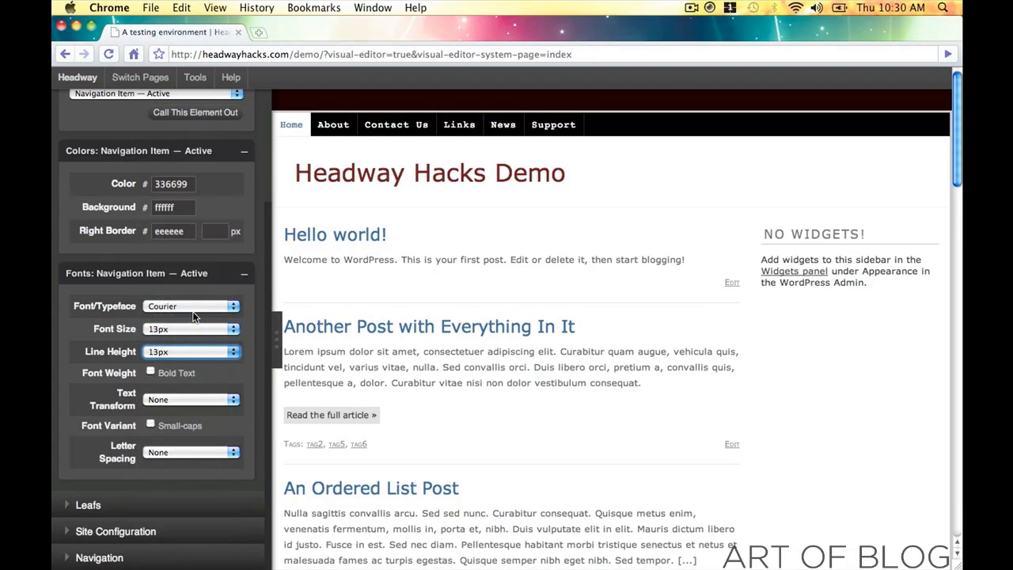
left_click(181, 208)
left_click(351, 181)
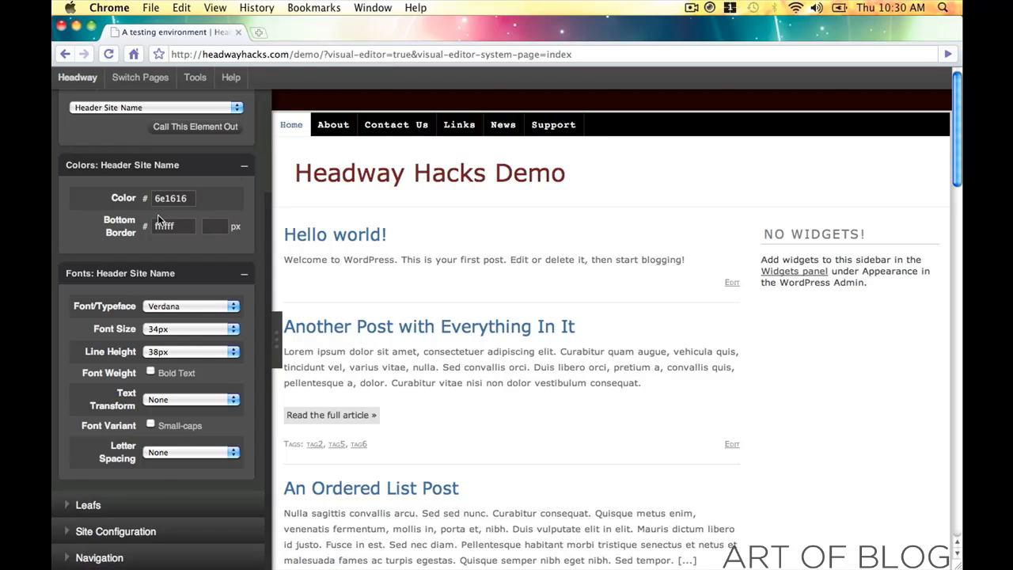
- Give the active Home item a 6e1616 background, white text and 2px letter spacing
left_click(192, 200)
key("super+c")
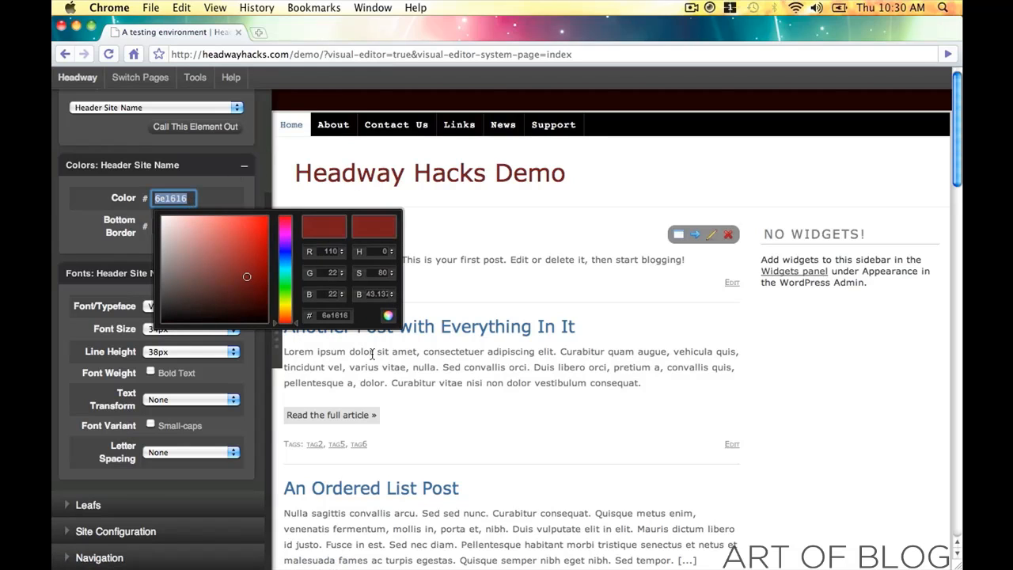
left_click(389, 328)
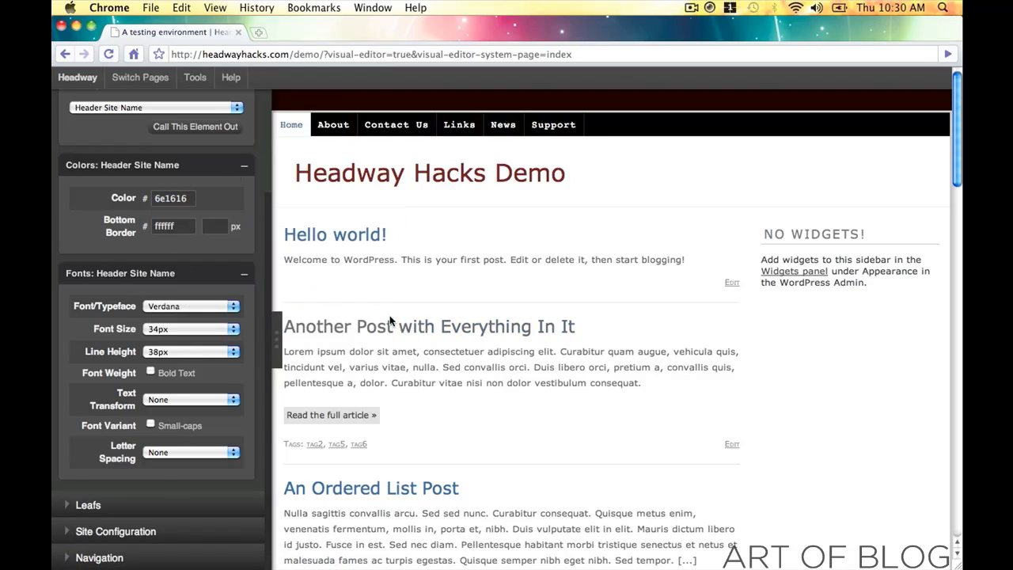
left_click(300, 124)
left_click(173, 223)
key("super+v")
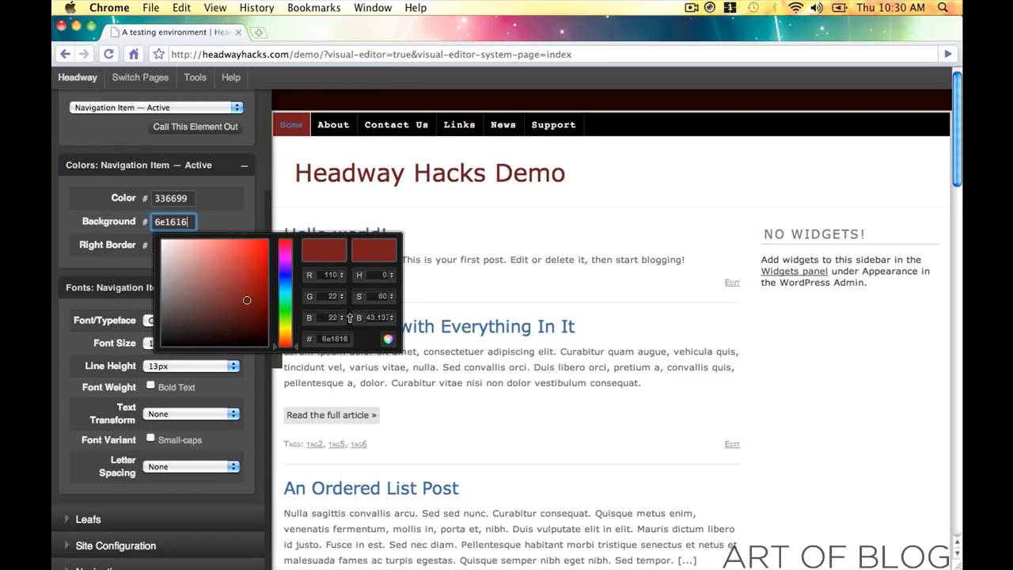
left_click(174, 198)
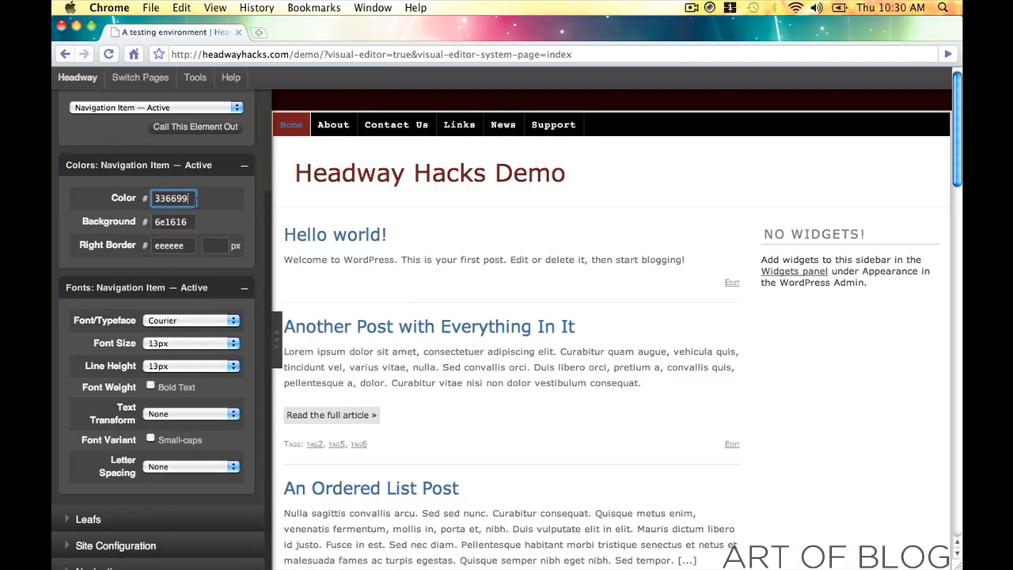
type("ffffff")
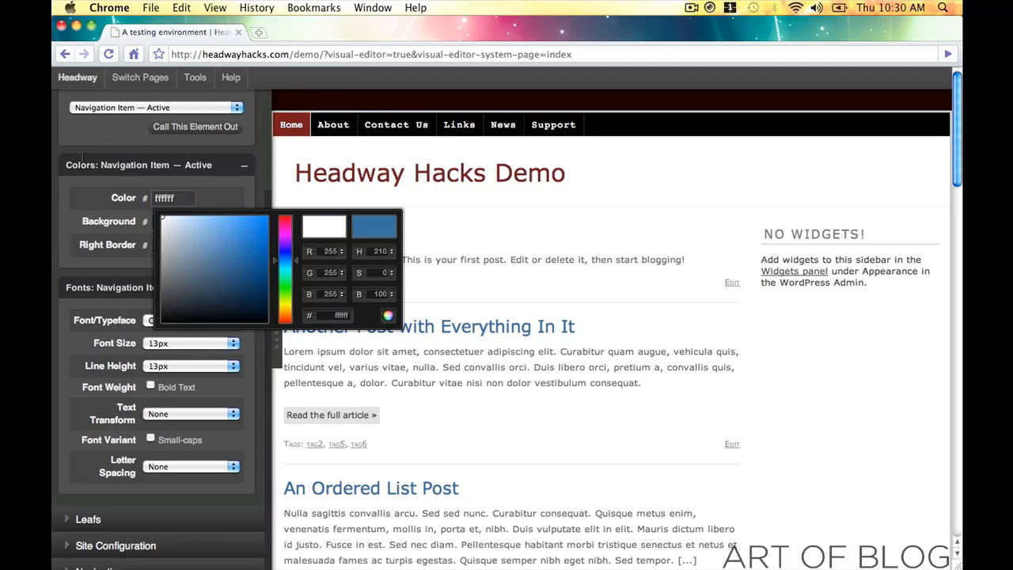
left_click(389, 316)
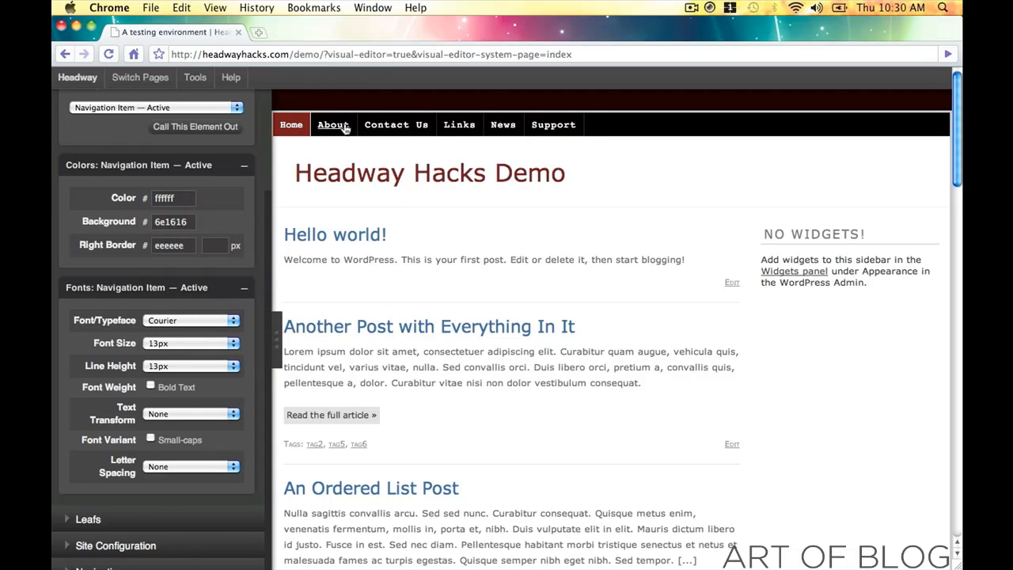
left_click(190, 467)
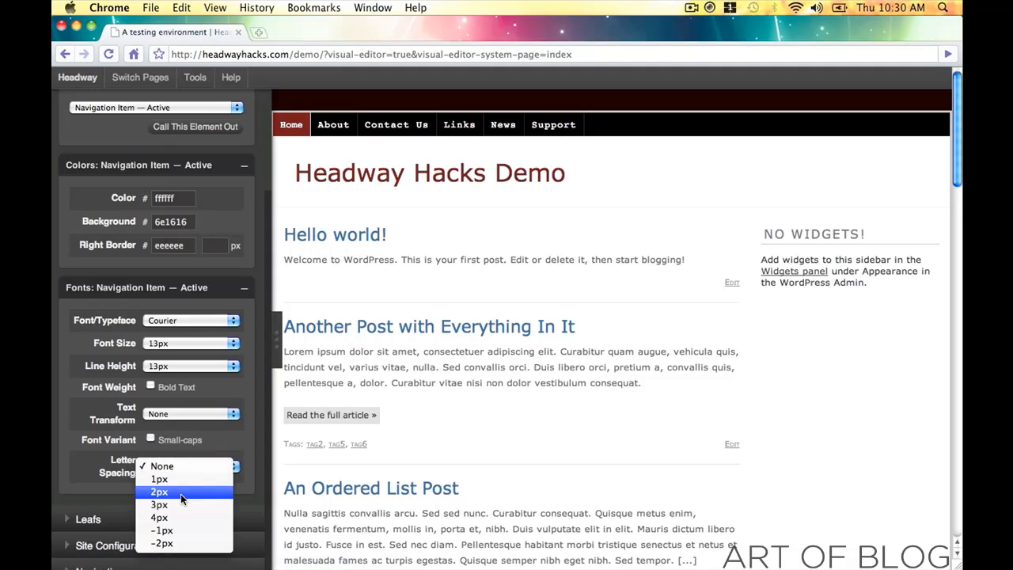
left_click(180, 492)
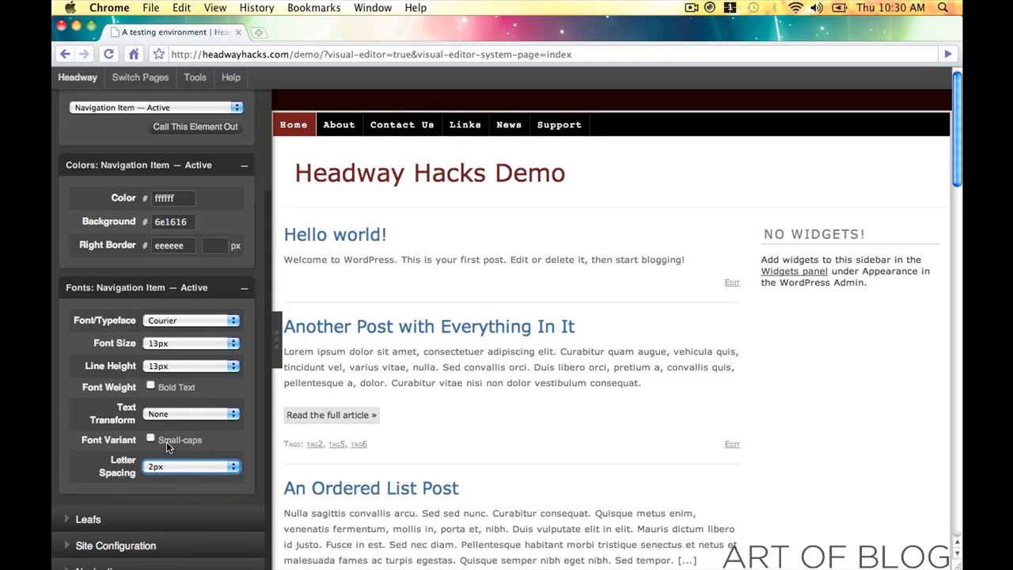
- Match the Home item's right border colour to the regular items' 242121
left_click(187, 248)
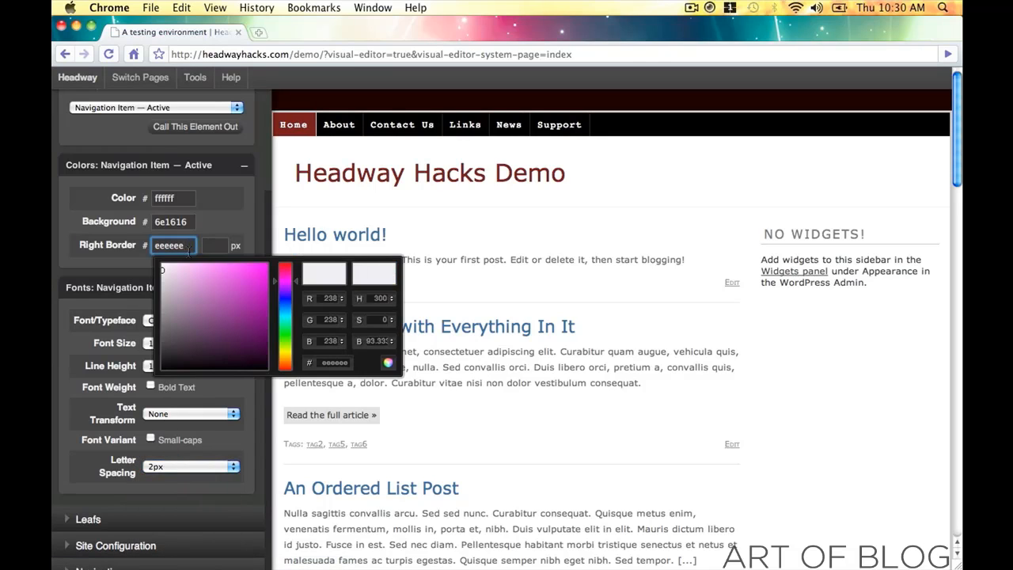
left_click_drag(214, 329, 279, 381)
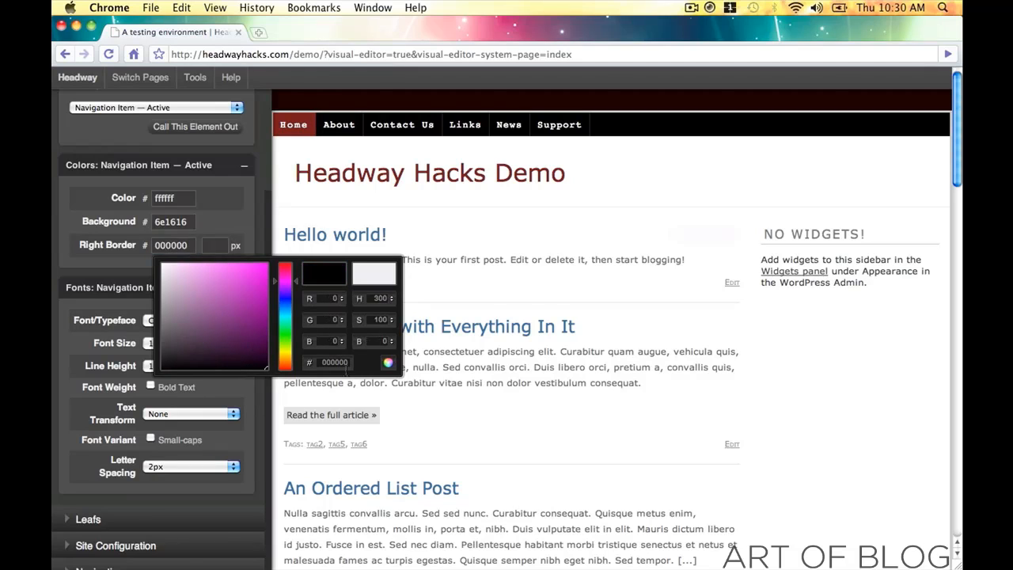
left_click(387, 363)
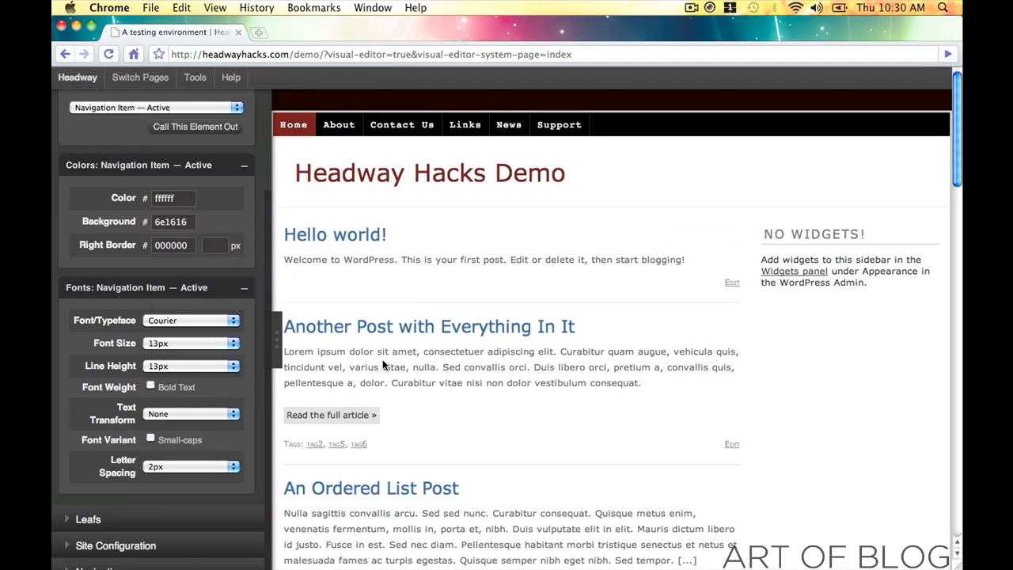
left_click(354, 135)
left_click(183, 246)
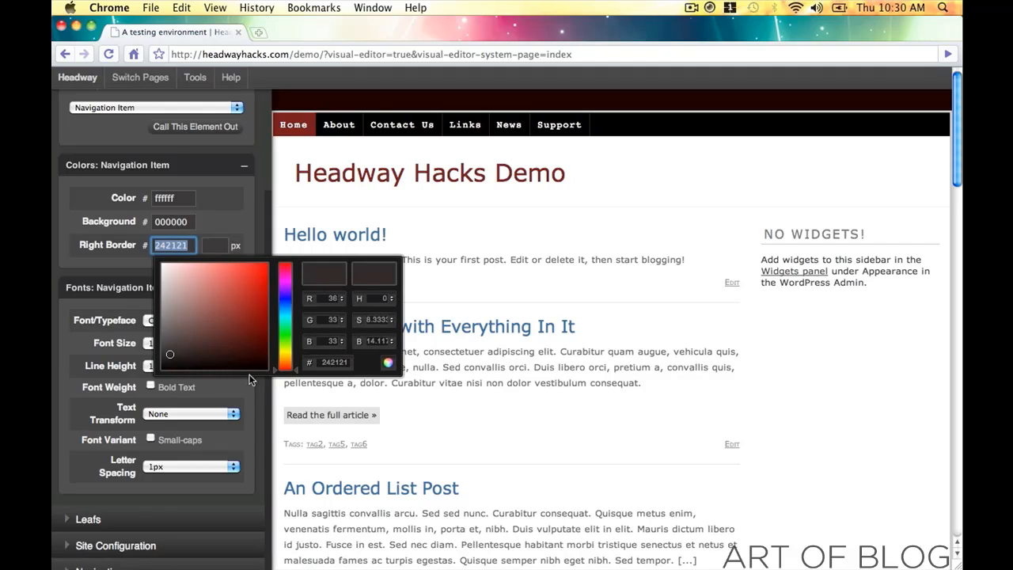
left_click(388, 366)
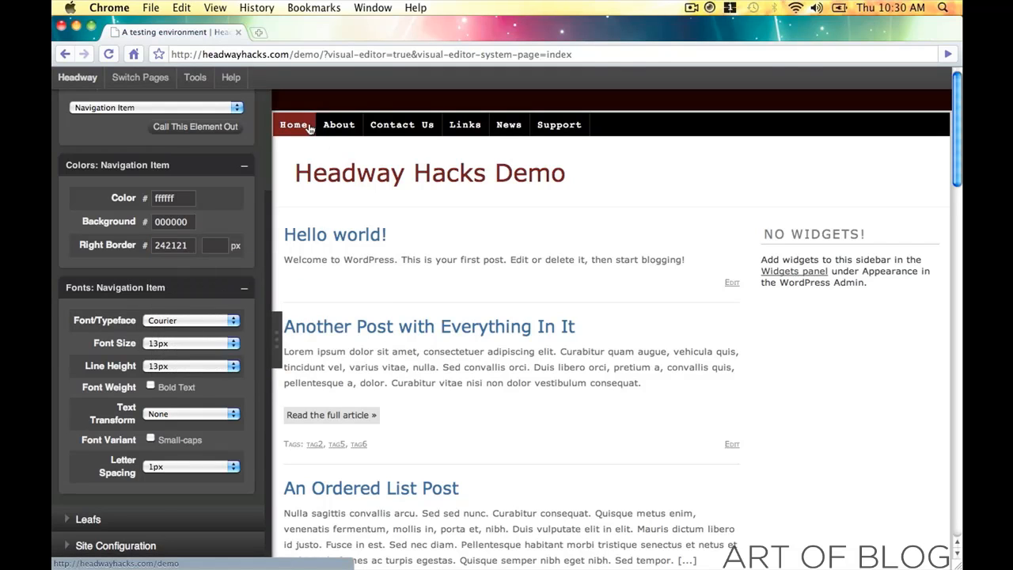
left_click(310, 129)
left_click(182, 245)
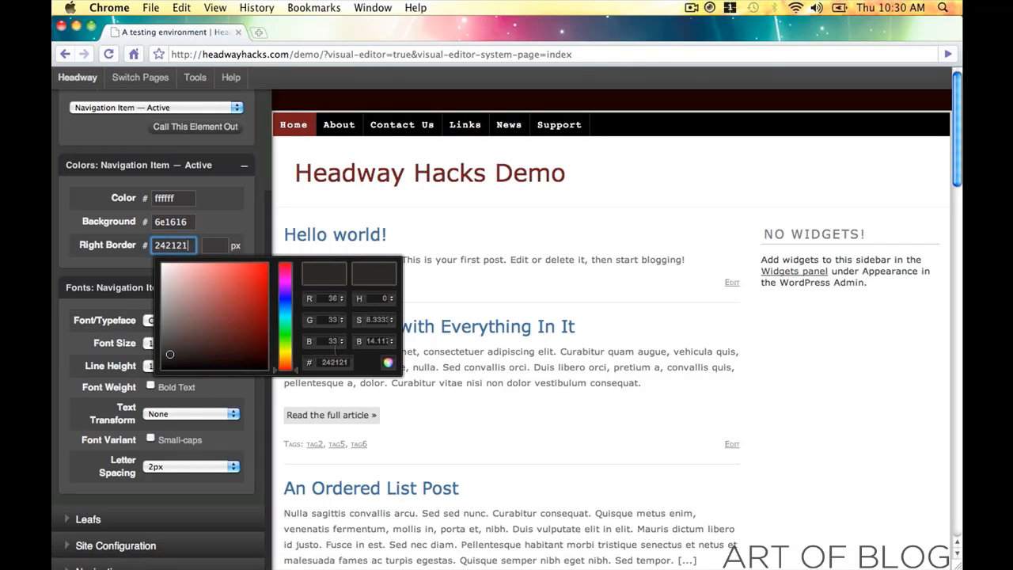
left_click(389, 362)
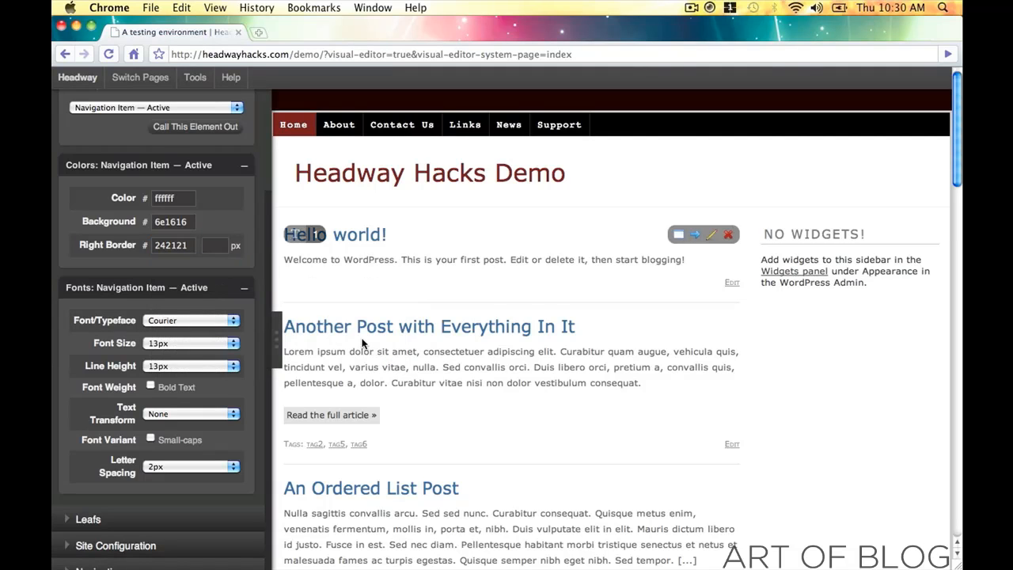
- Preview the page without the panel, then bring it back and open the page element list
left_click(278, 343)
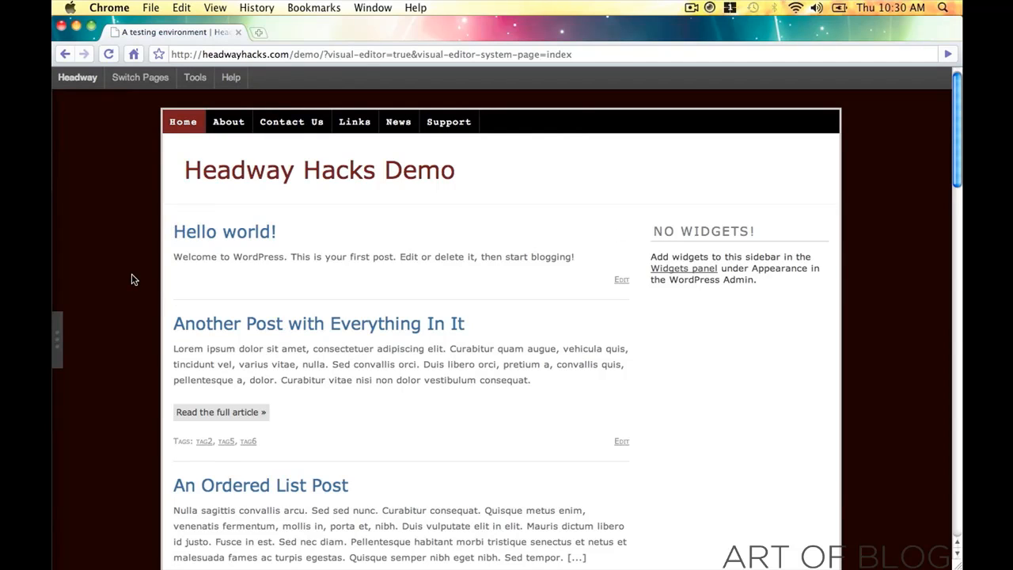
left_click(57, 345)
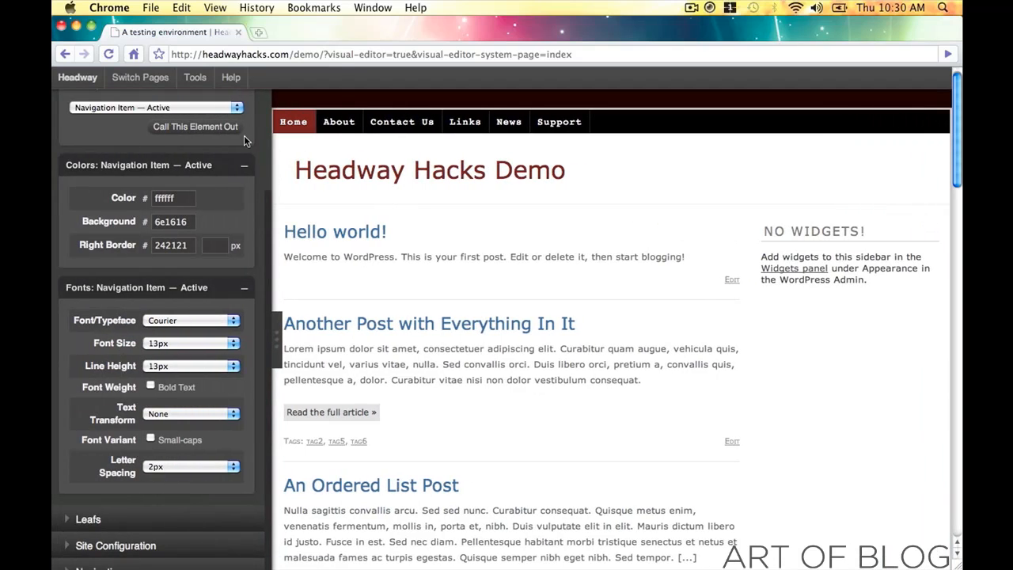
left_click(230, 109)
scroll(214, 138, "up", 3)
left_click(154, 33)
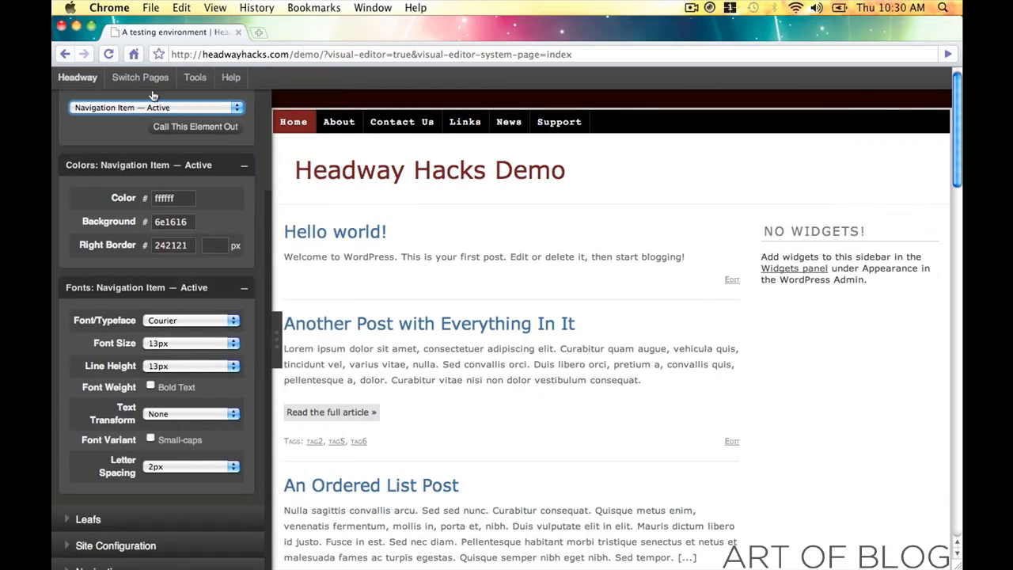
left_click(156, 107)
scroll(139, 41, "up", 3)
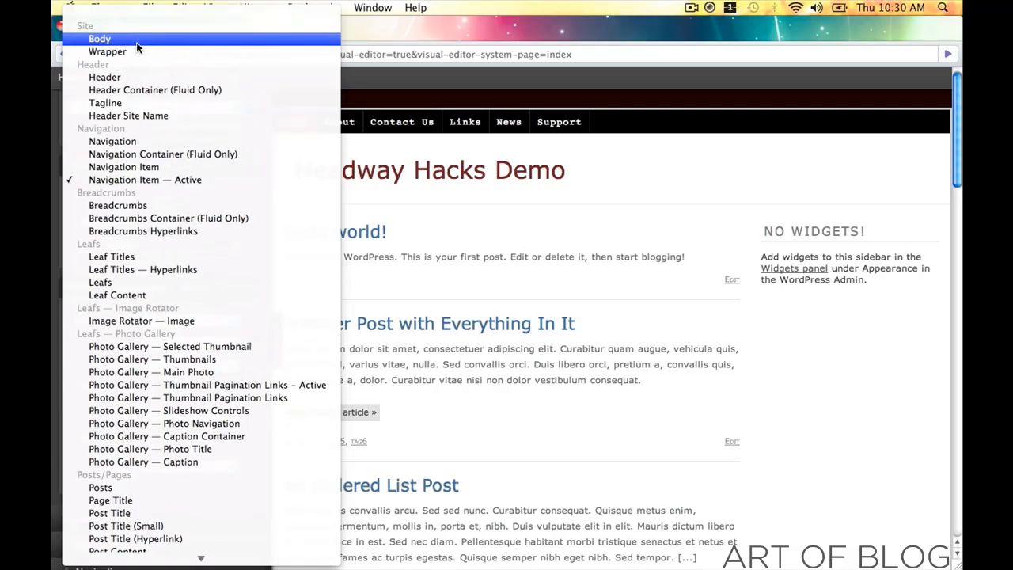
- Change the Body background colour to 080101 and preview the page with the panel hidden
left_click(136, 42)
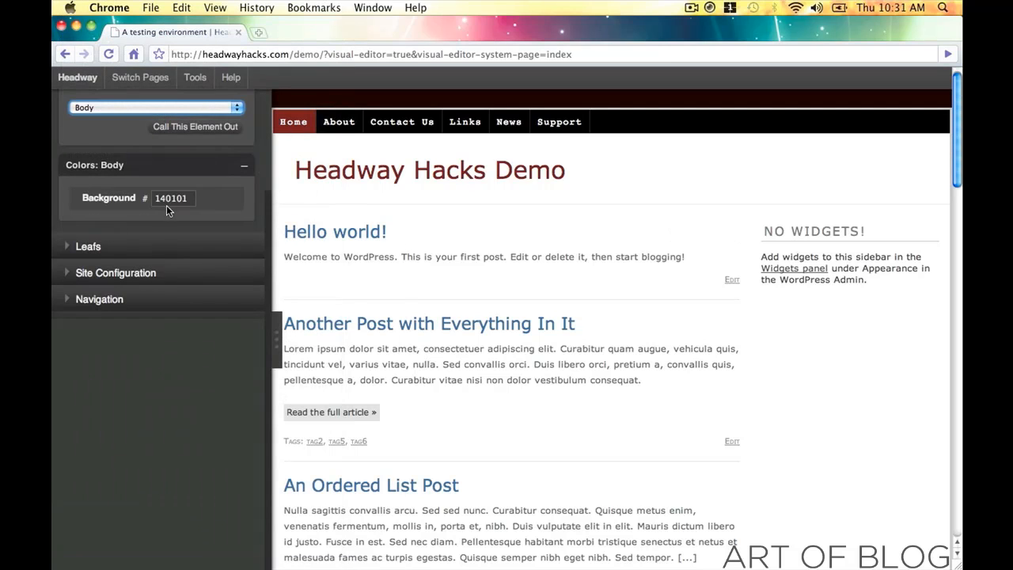
left_click(167, 202)
left_click_drag(262, 315, 257, 320)
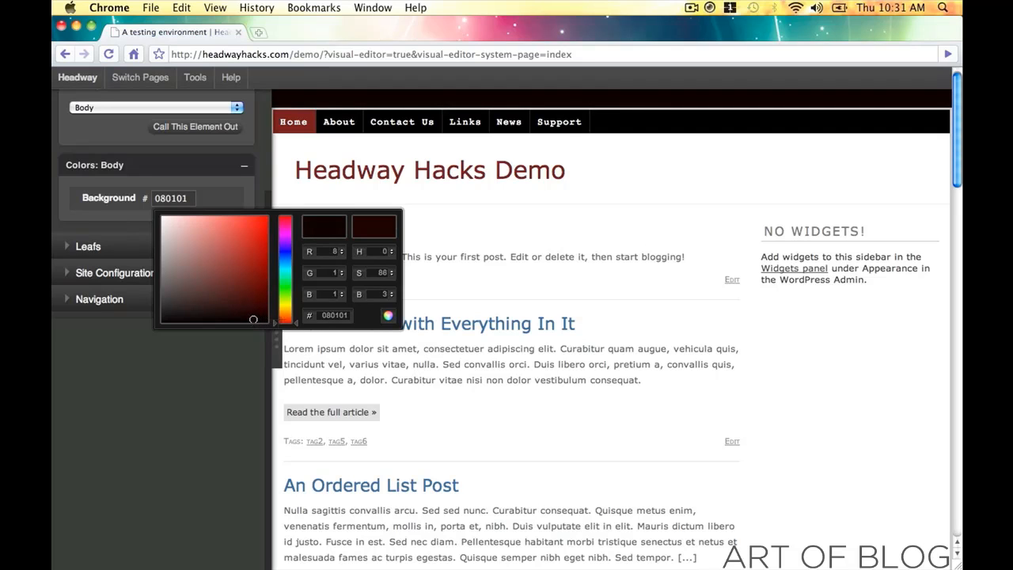
left_click(389, 317)
left_click(276, 339)
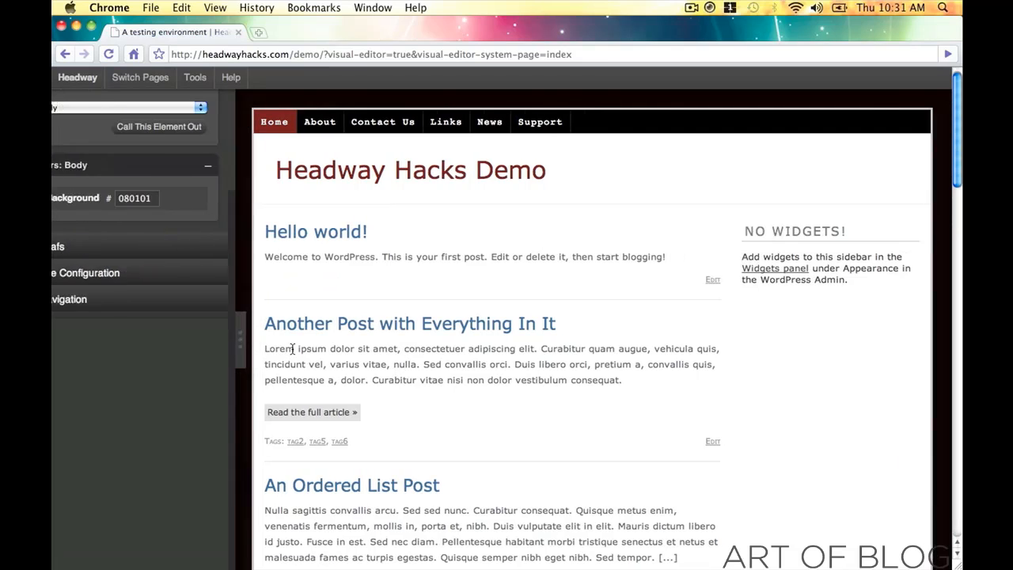
scroll(231, 333, "down", 15)
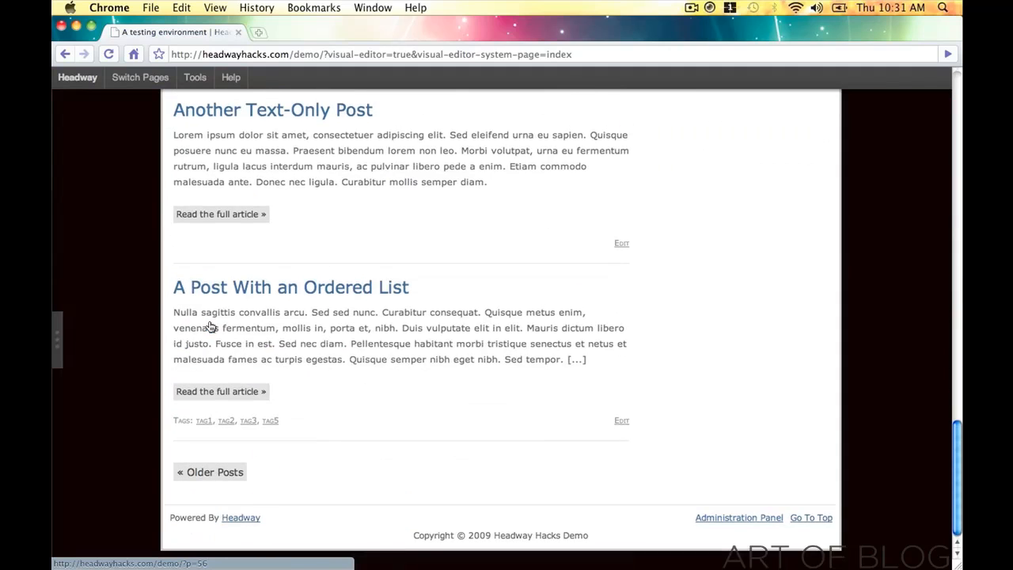
scroll(211, 327, "up", 15)
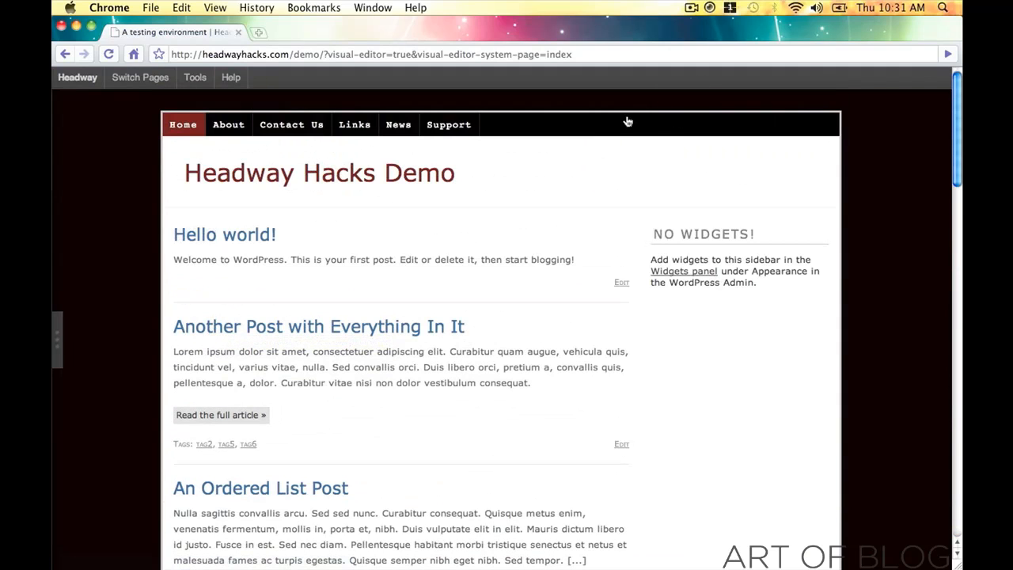
- Select the Wrapper and drag its border colour darker, toward a red-black
left_click(53, 322)
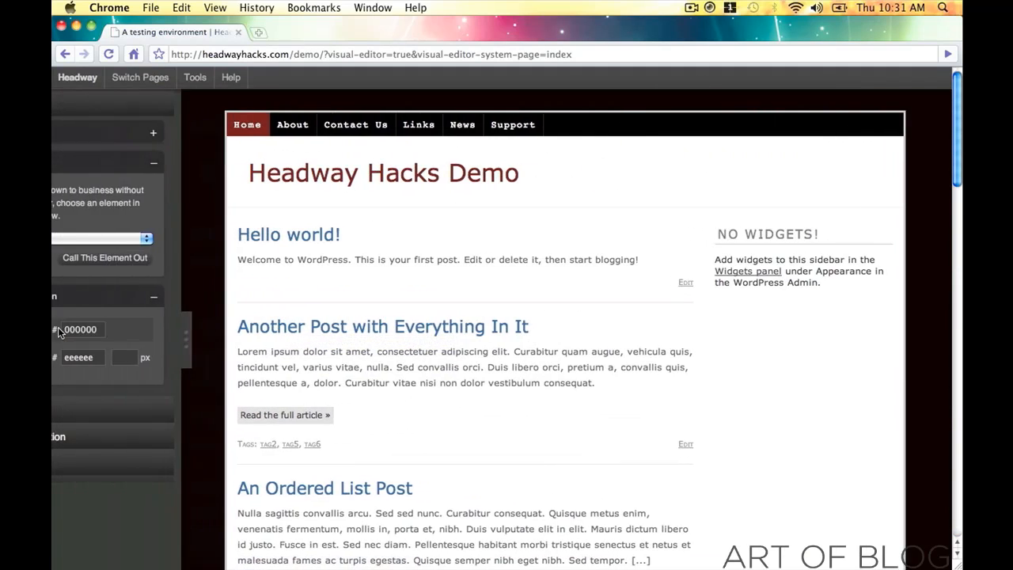
left_click(103, 239)
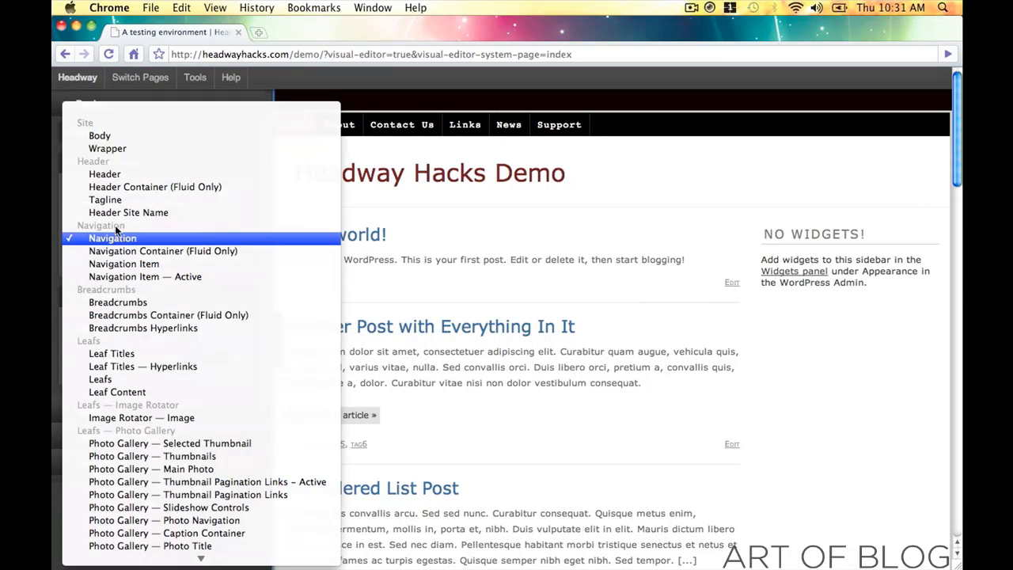
left_click(122, 149)
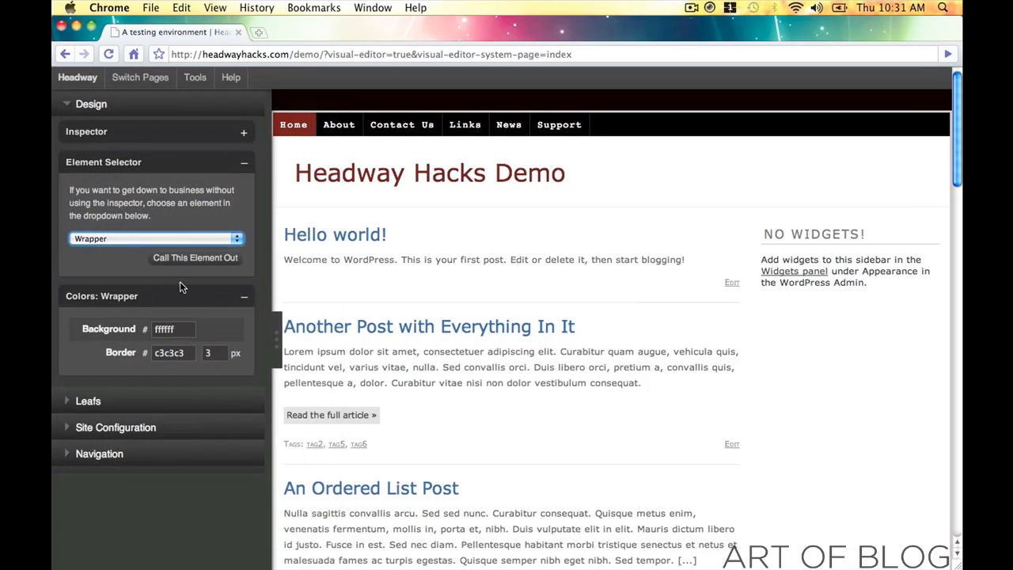
left_click(191, 353)
mouse_move(236, 413)
left_mouse_down()
mouse_move(319, 499)
mouse_move(277, 475)
mouse_move(199, 454)
mouse_move(235, 467)
left_mouse_up()
mouse_move(284, 401)
left_mouse_down()
mouse_move(285, 474)
mouse_move(252, 457)
mouse_move(251, 467)
left_mouse_up()
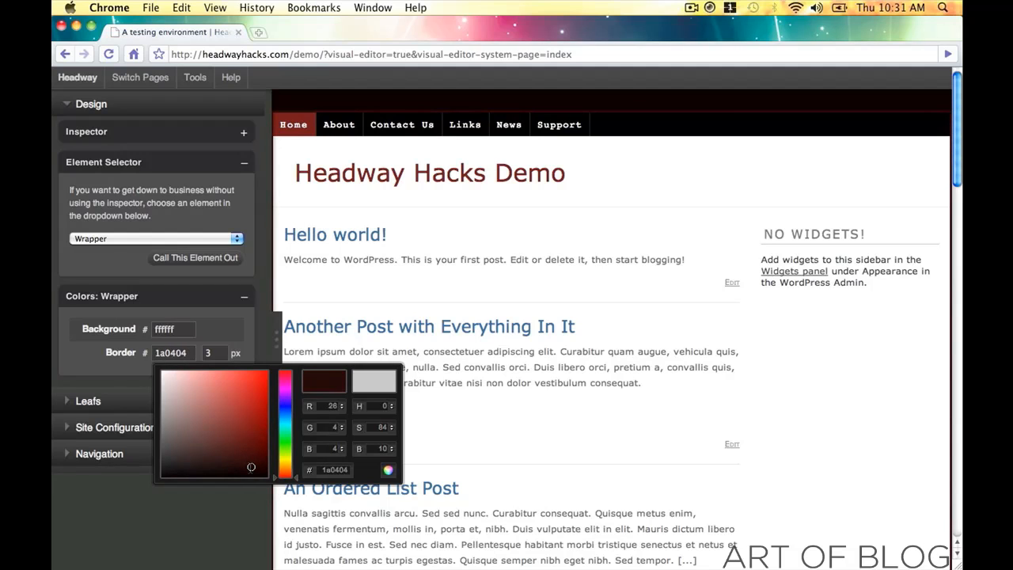
left_click(387, 472)
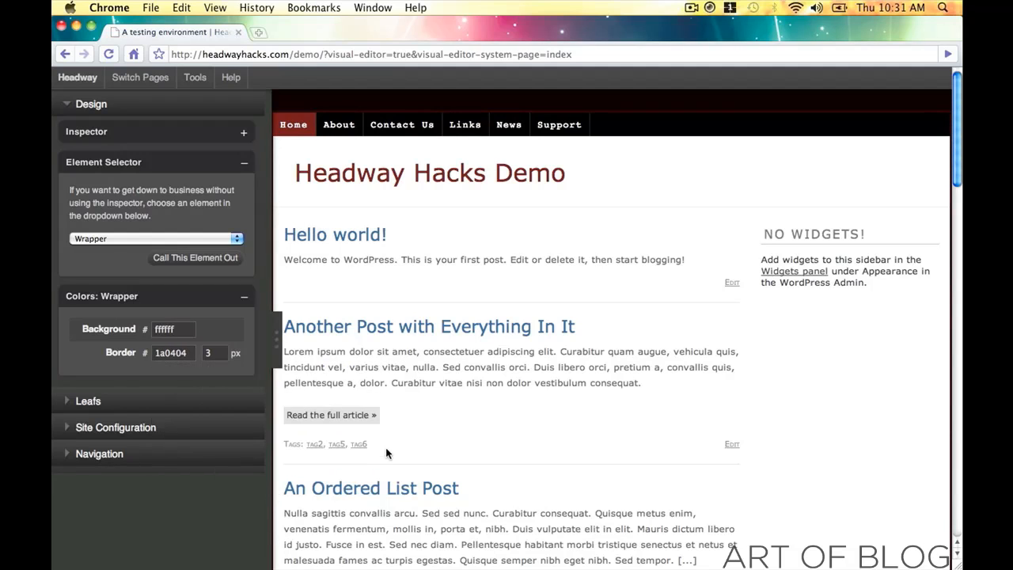
- Look up the nav items' 242121 border colour and apply it to the Wrapper border
left_click(360, 126)
left_click(172, 376)
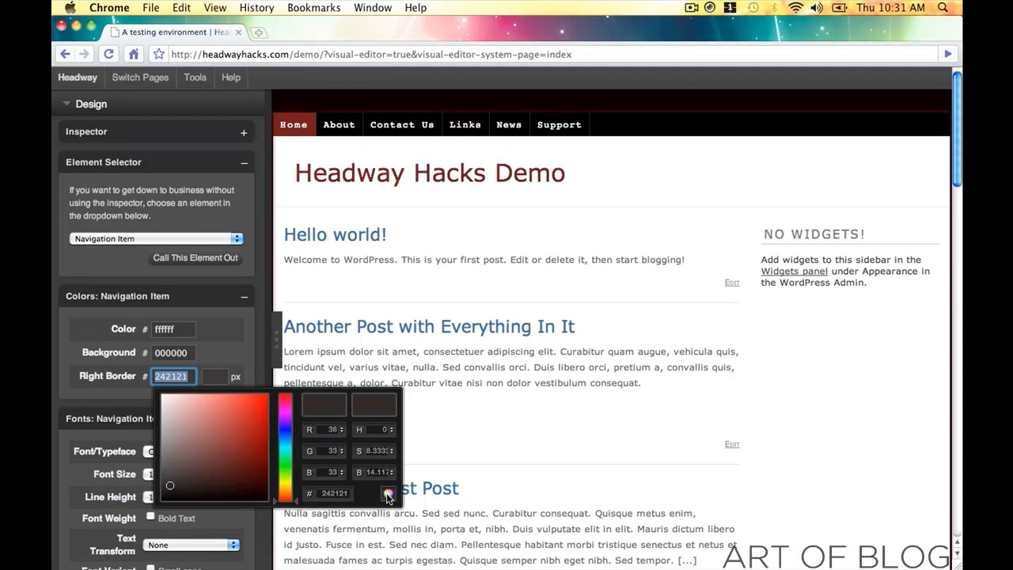
left_click(388, 496)
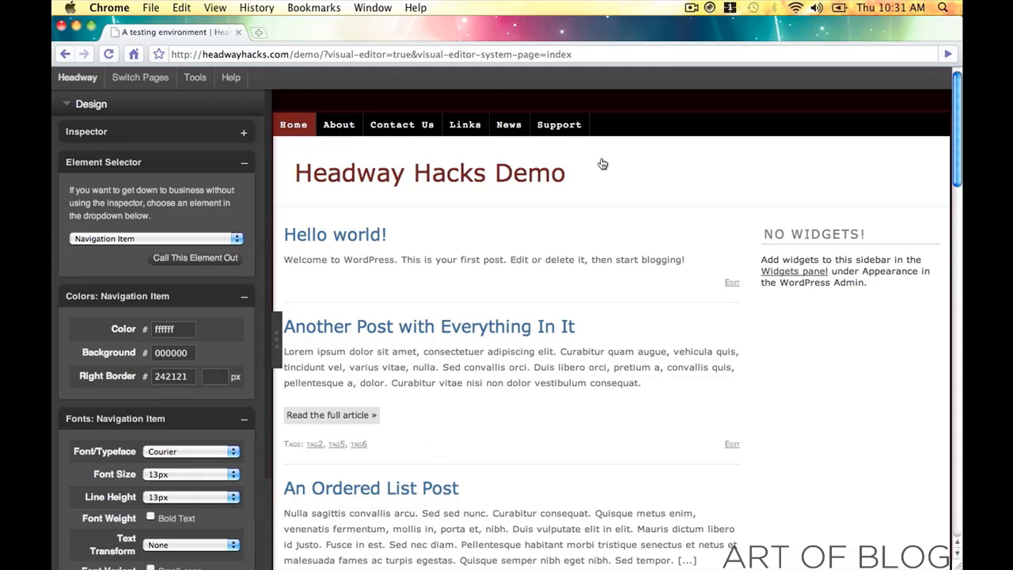
left_click(597, 117)
left_click(145, 240)
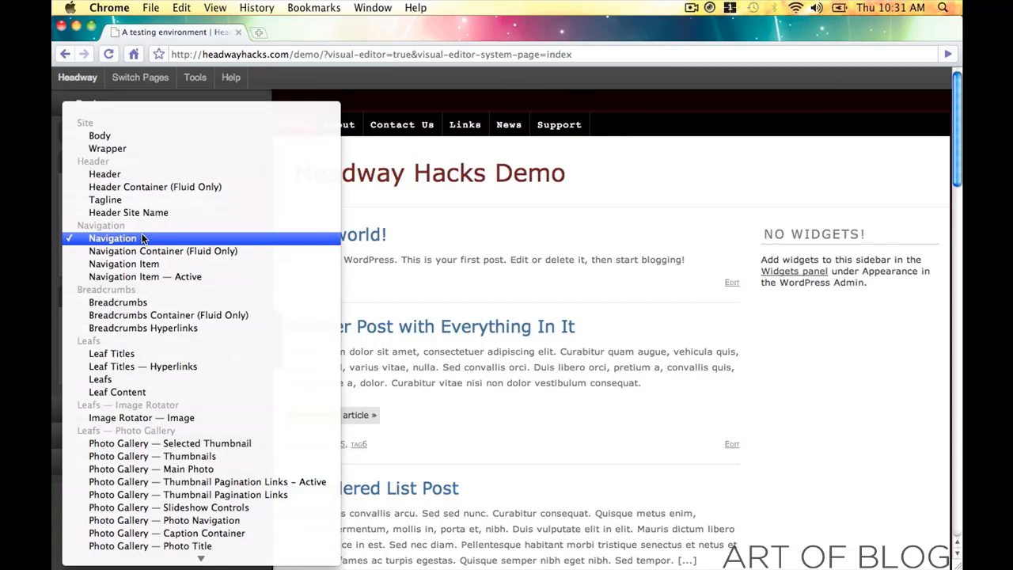
left_click(122, 152)
left_click(191, 354)
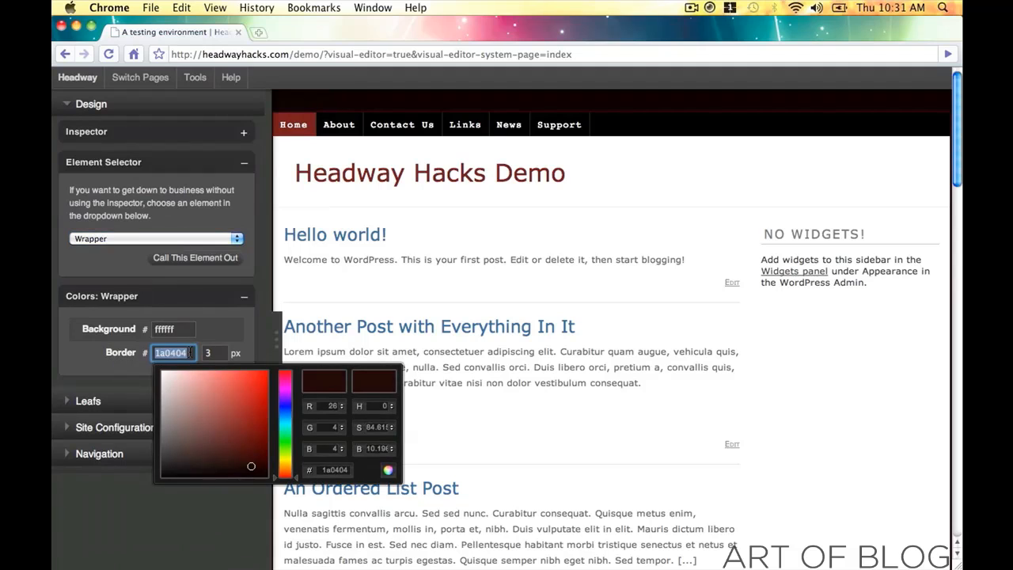
left_click(169, 461)
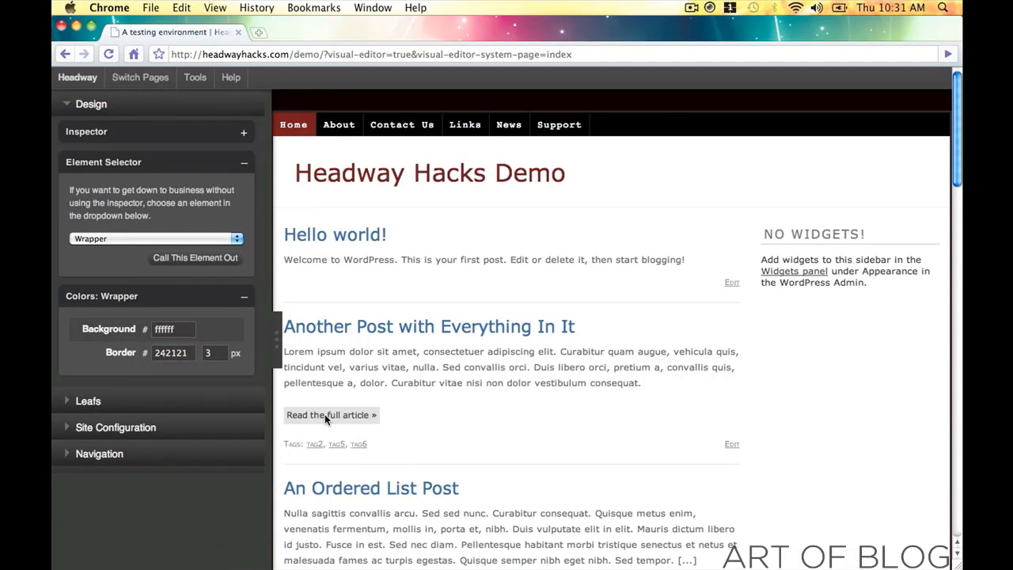
left_click(275, 348)
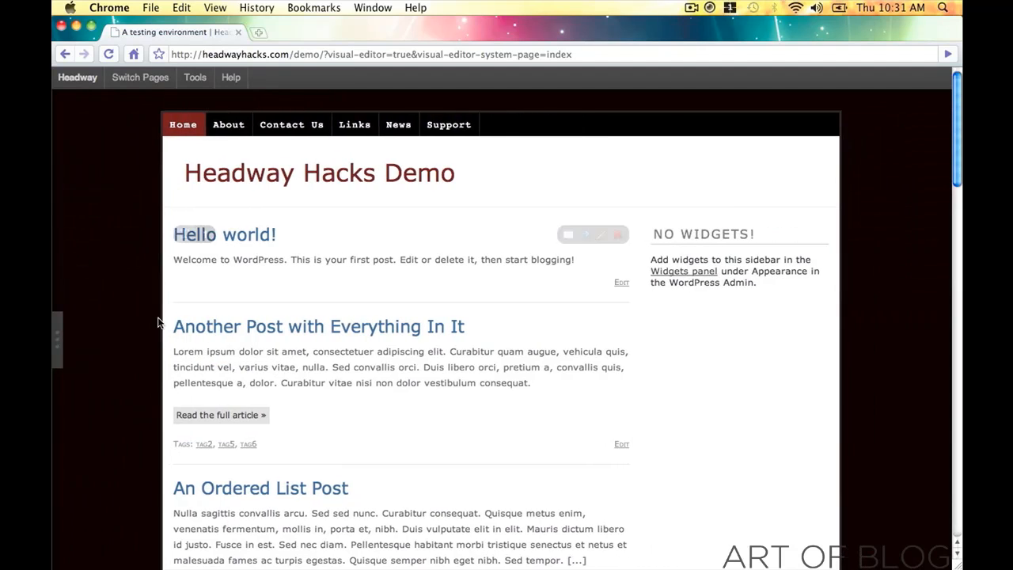
- Copy the Home item's 6e1616 background colour and paste it as the post title colour
scroll(158, 322, "down", 15)
scroll(158, 321, "up", 15)
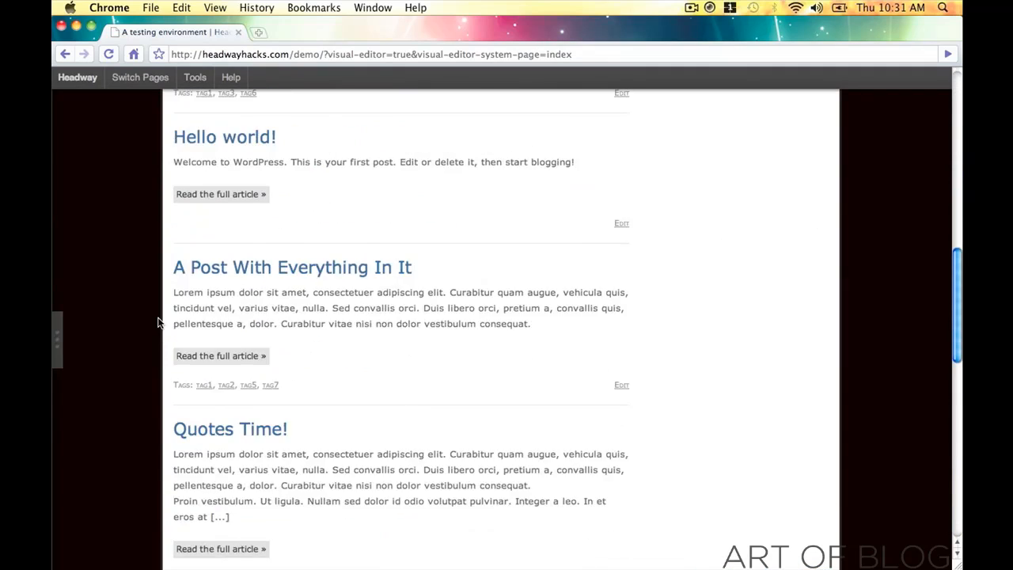
left_click(56, 342)
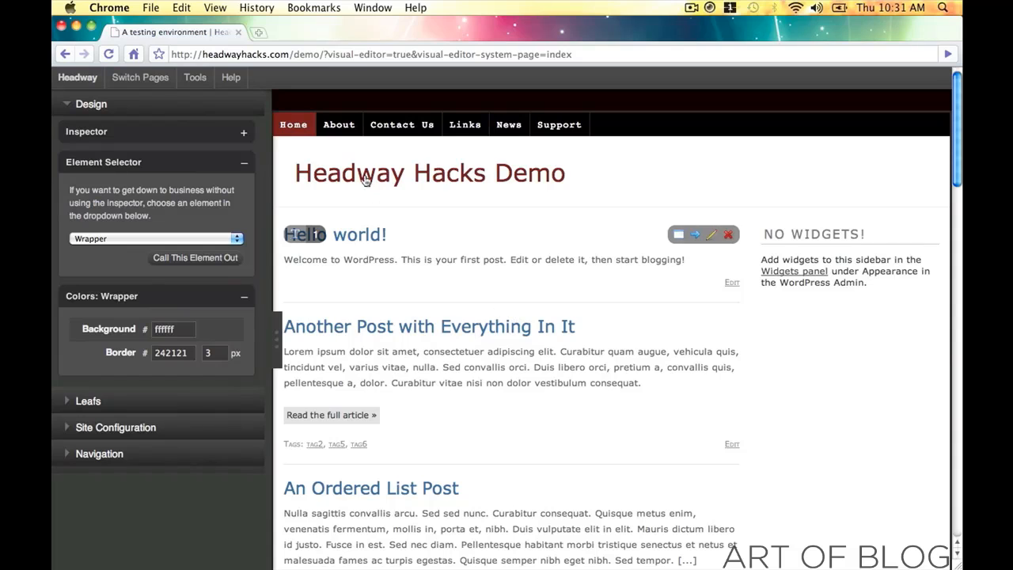
left_click(293, 125)
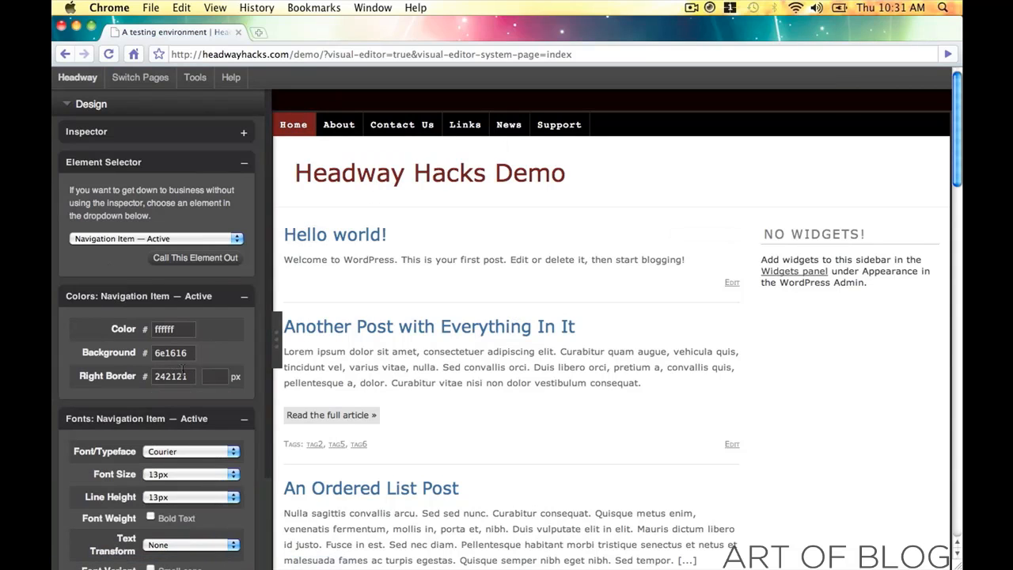
left_click(184, 354)
key("super+c")
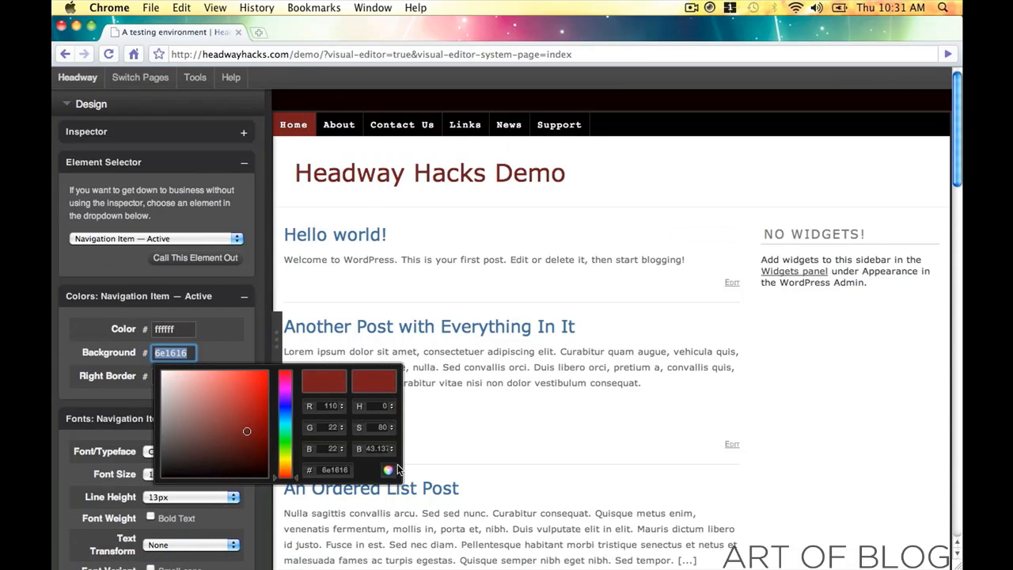
left_click(393, 470)
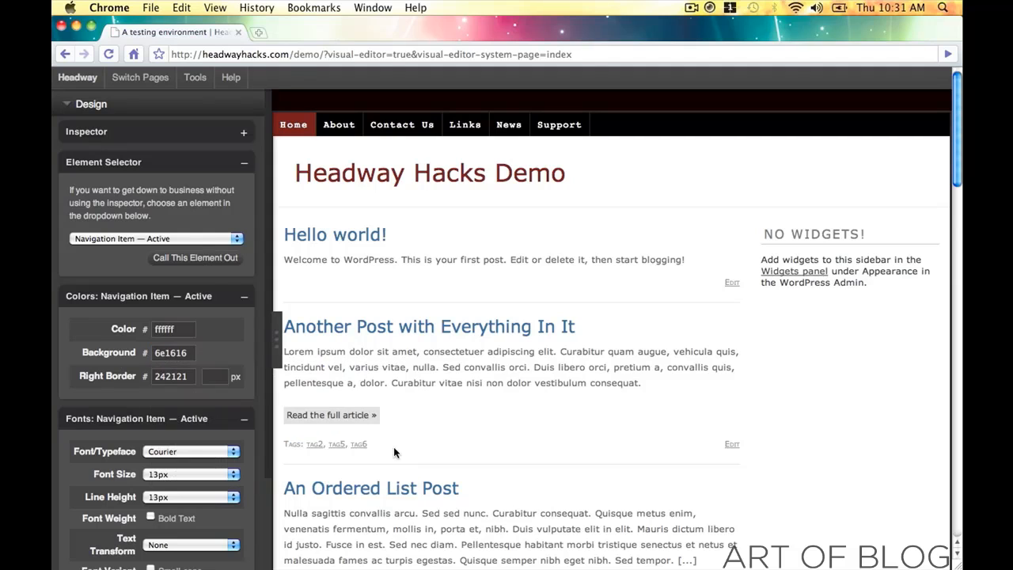
left_click(354, 238)
double_click(175, 330)
key("super+v")
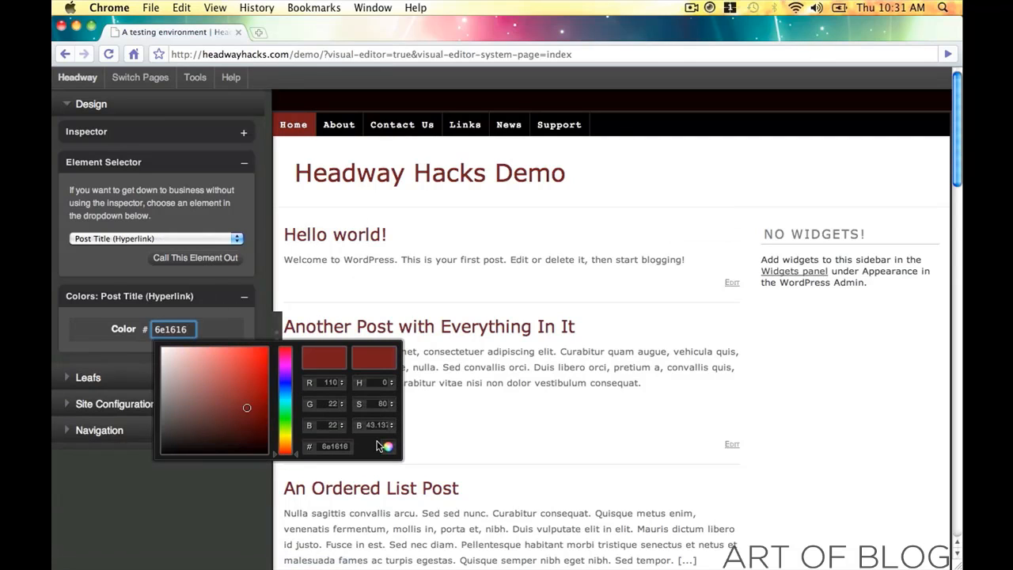
left_click(389, 447)
left_click(277, 322)
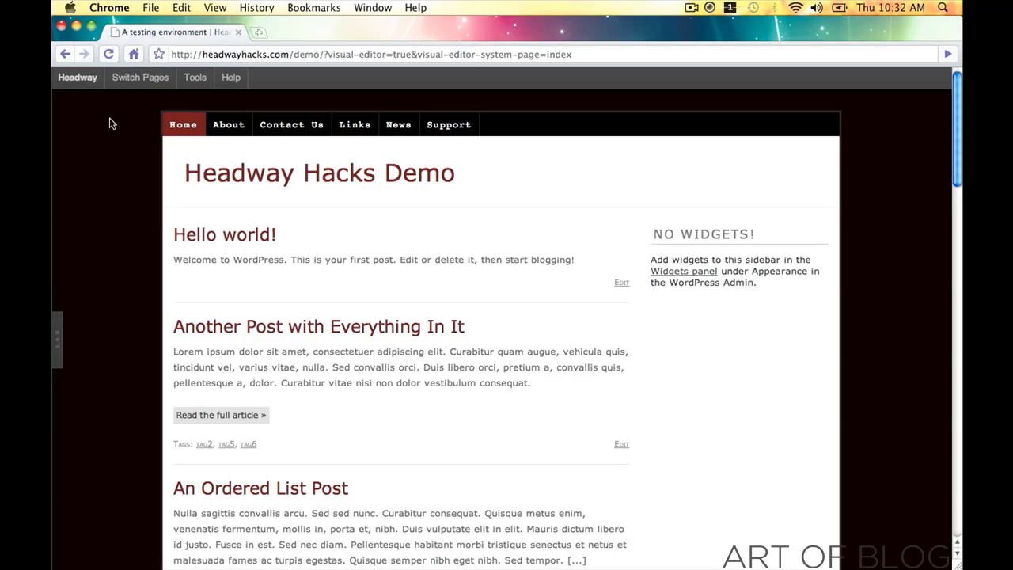
- Switch every element's font to Courier with the mass font change tool
mouse_move(194, 80)
left_click(196, 98)
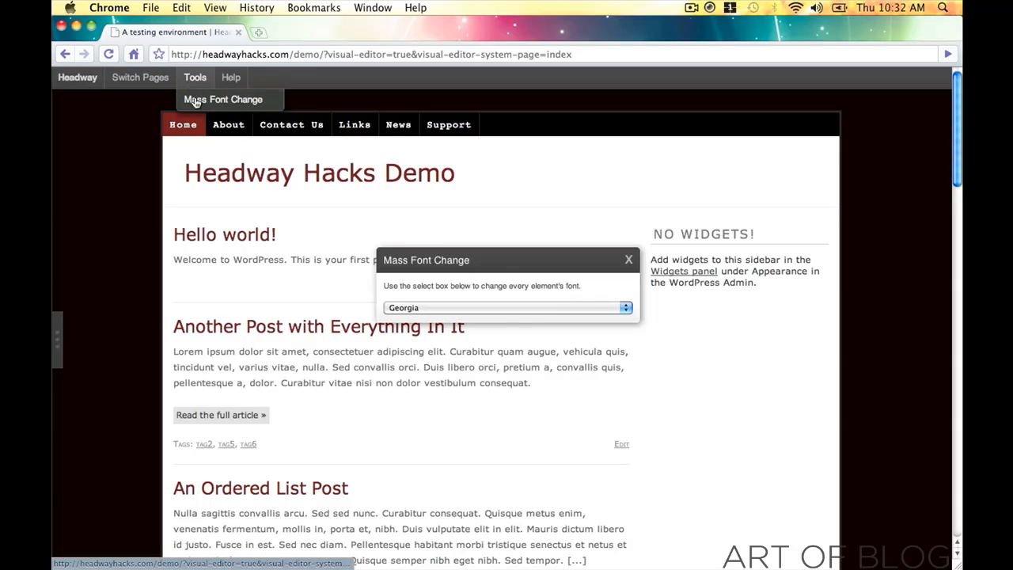
left_click(509, 308)
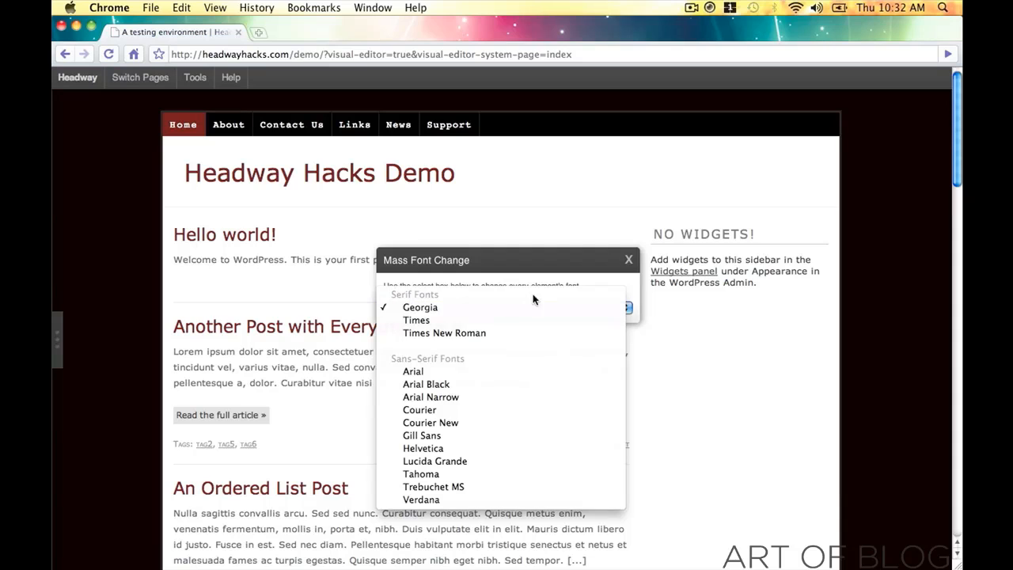
left_click(521, 409)
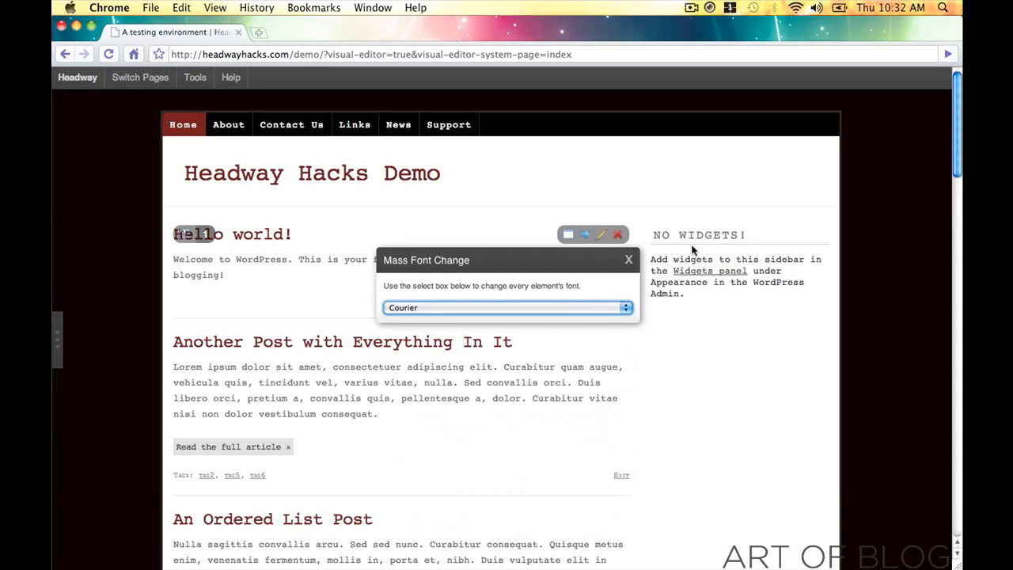
left_click(628, 259)
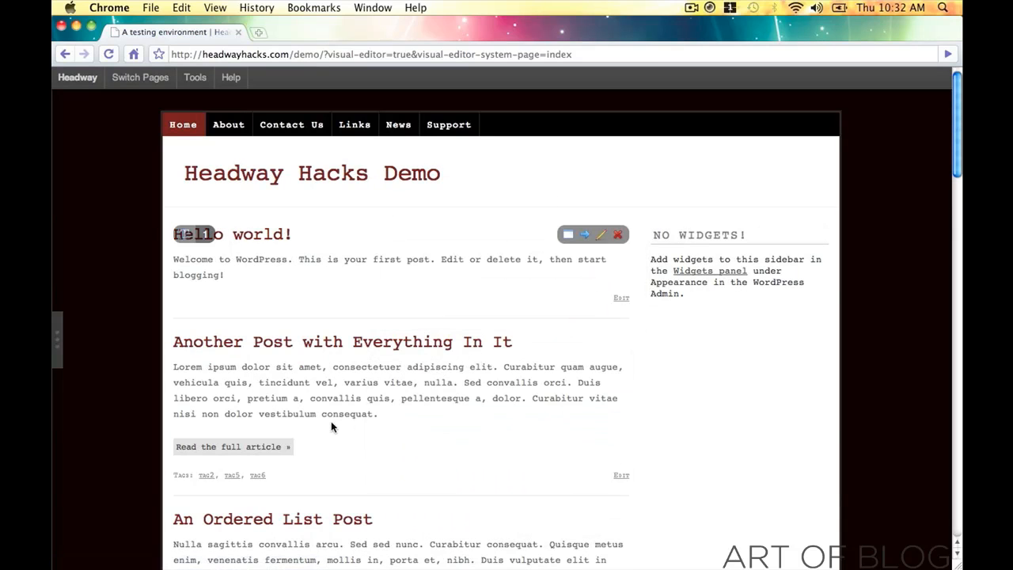
scroll(156, 378, "down", 3)
scroll(156, 379, "down", 10)
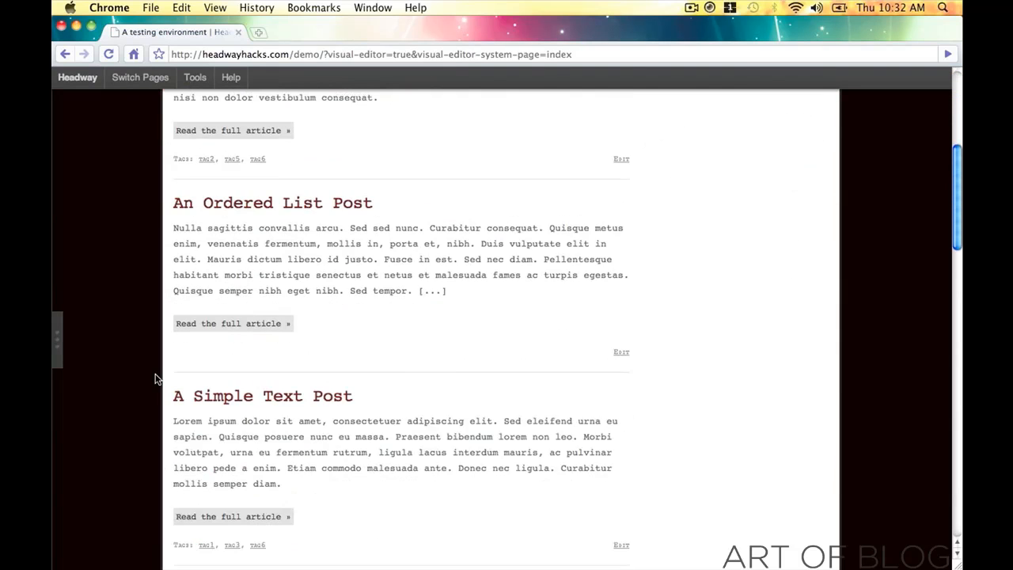
- Reopen the design settings panel beside the demo page
left_click(60, 335)
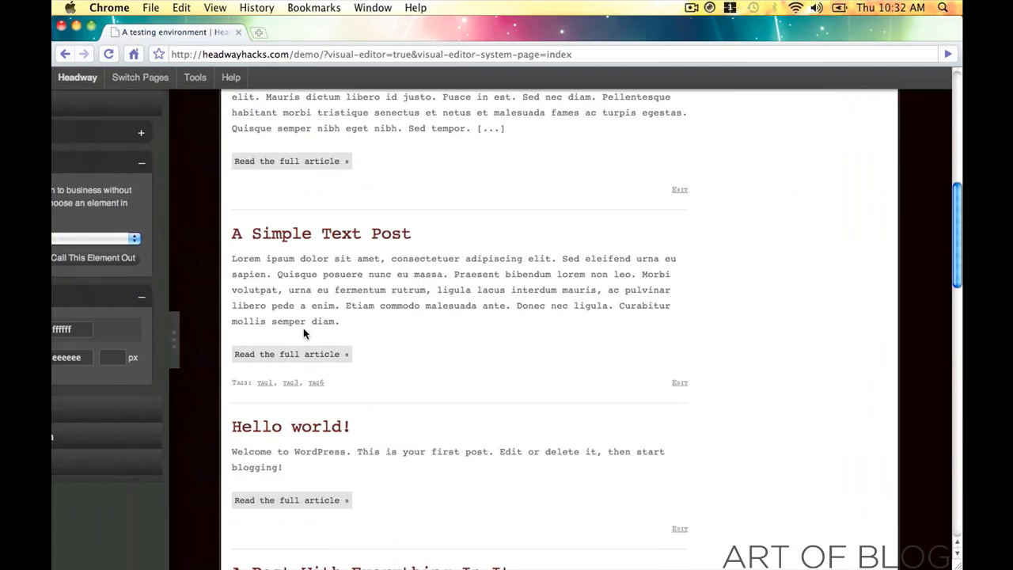
scroll(521, 331, "down", 11)
scroll(520, 331, "down", 15)
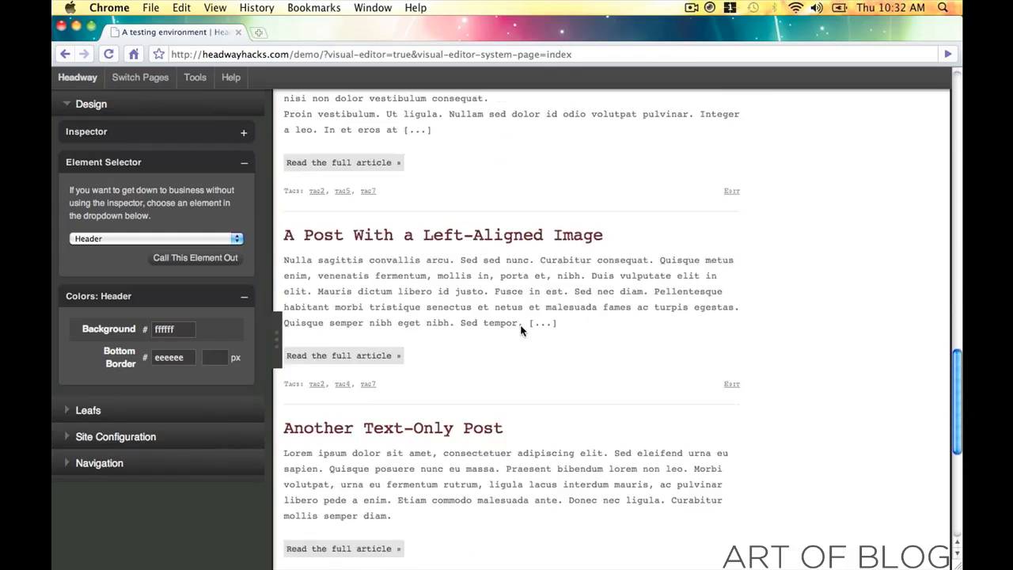
- Make the read-more links black (000000) with white (ffffff) text
left_click(360, 384)
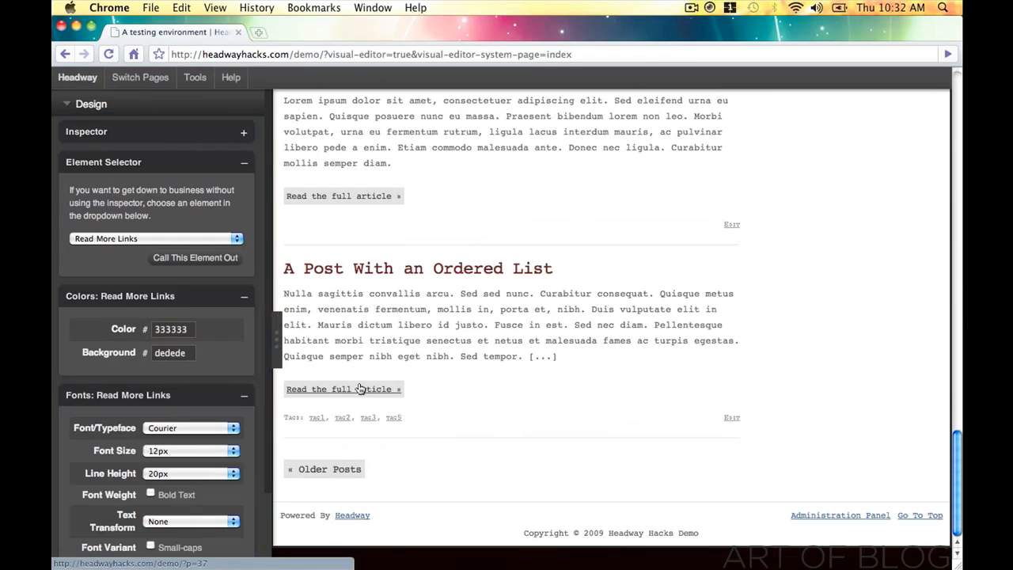
left_click(170, 352)
left_click_drag(190, 435, 364, 543)
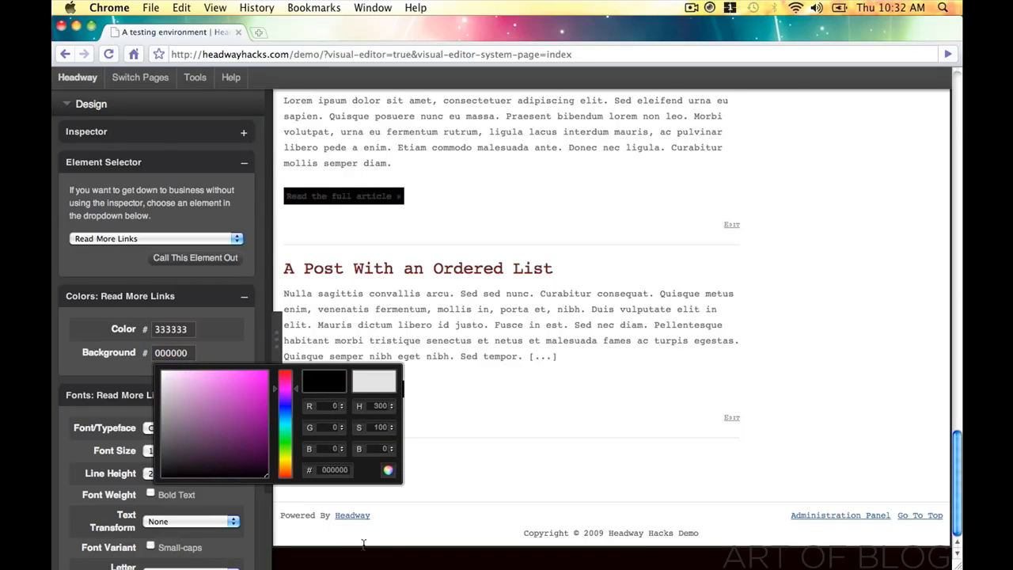
left_click(388, 471)
left_click(182, 330)
left_click_drag(243, 418, 158, 345)
left_click(389, 448)
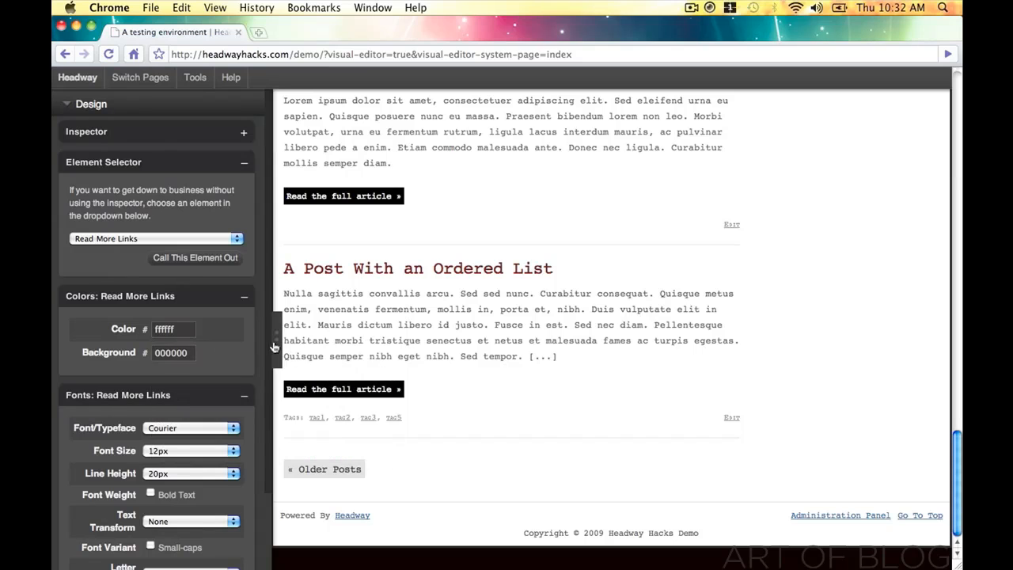
- Preview the page, then check the active Home menu item's 6e1616 red background value
left_click(275, 346)
scroll(279, 418, "up", 20)
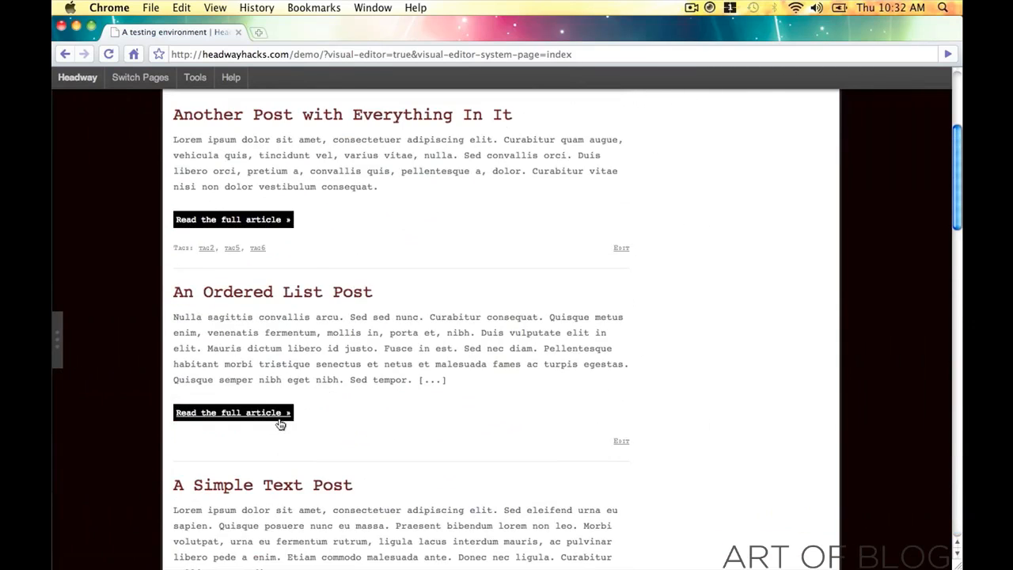
scroll(279, 424, "up", 6)
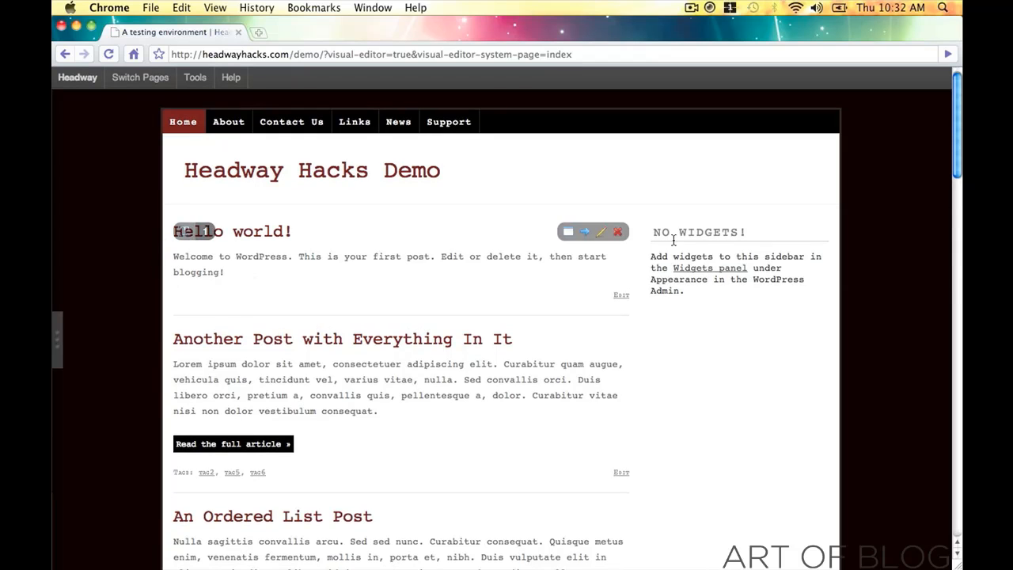
left_click(57, 329)
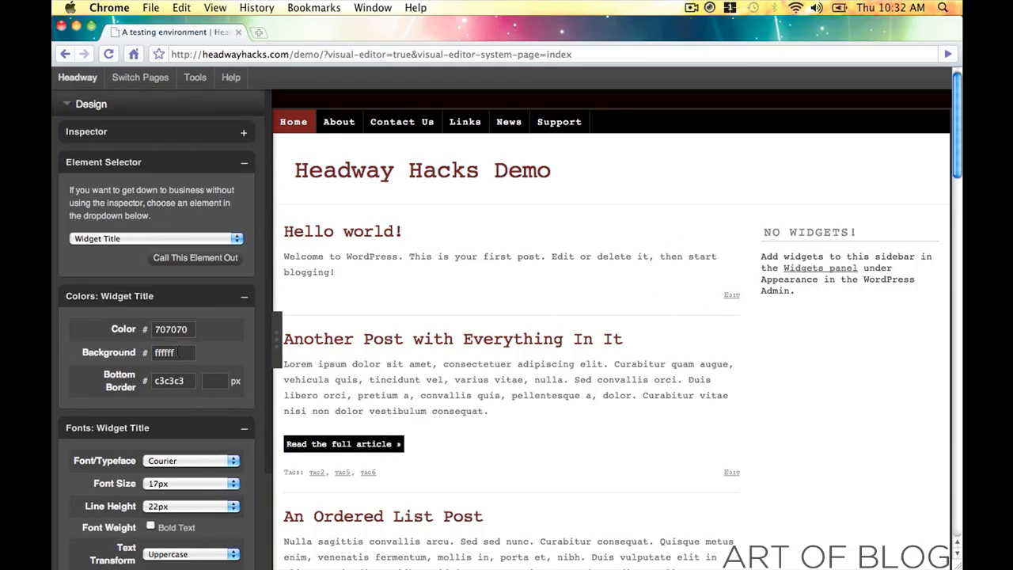
left_click(303, 131)
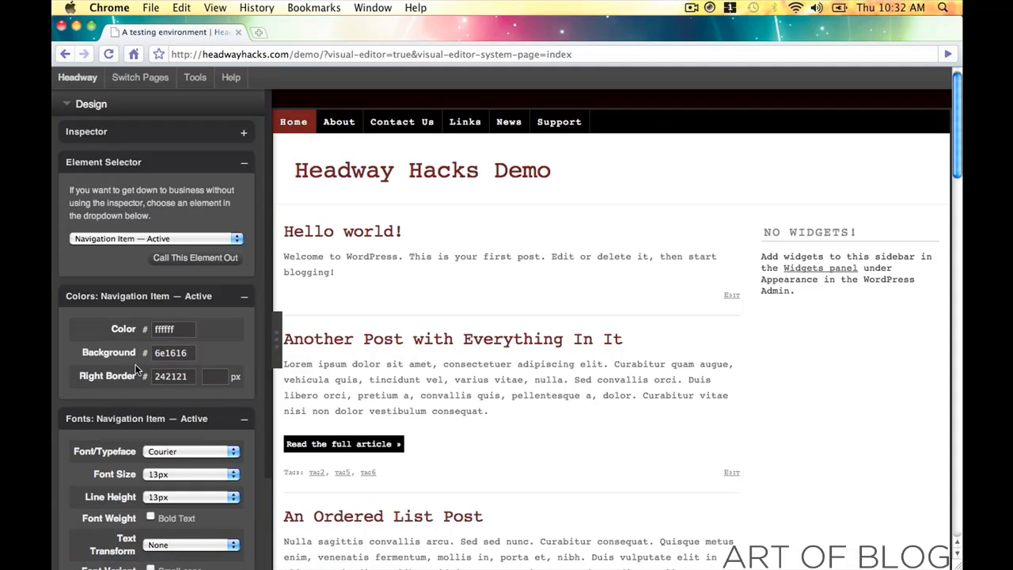
left_click(171, 353)
key("super+c")
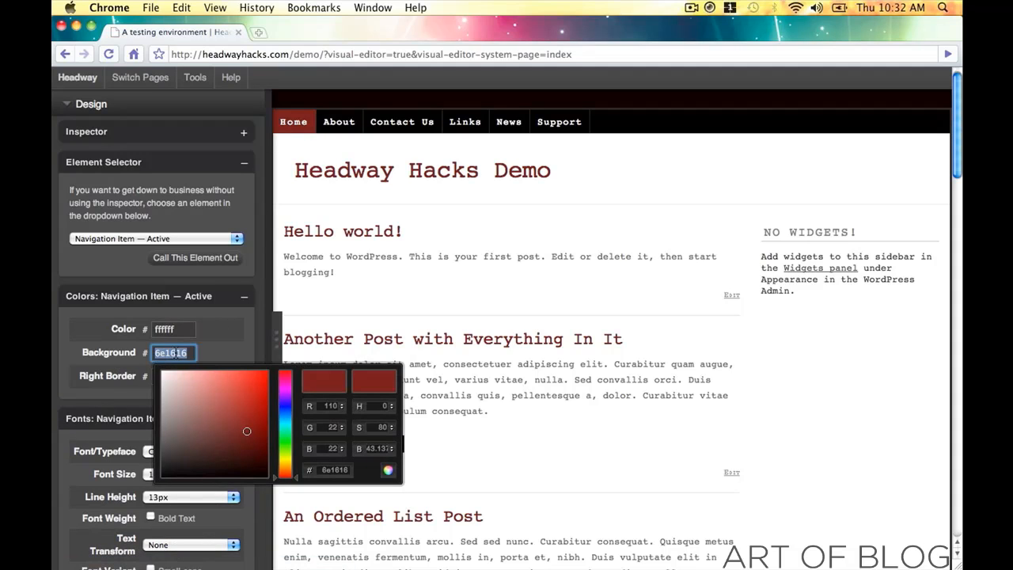
left_click(387, 472)
- Give the sidebar widget titles a 6e1616 background and ffffff text
left_click(821, 231)
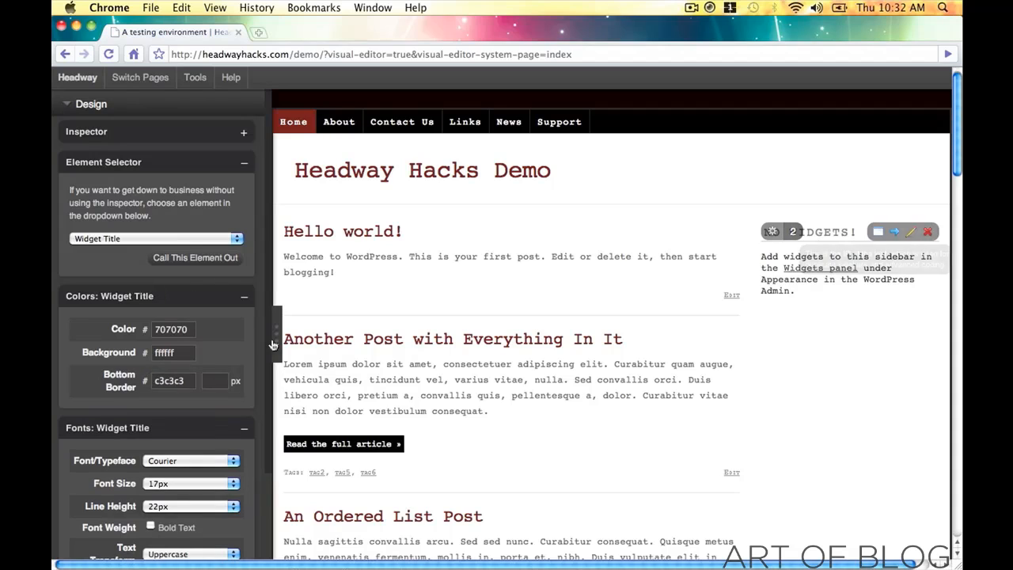
left_click(171, 353)
key("super+v")
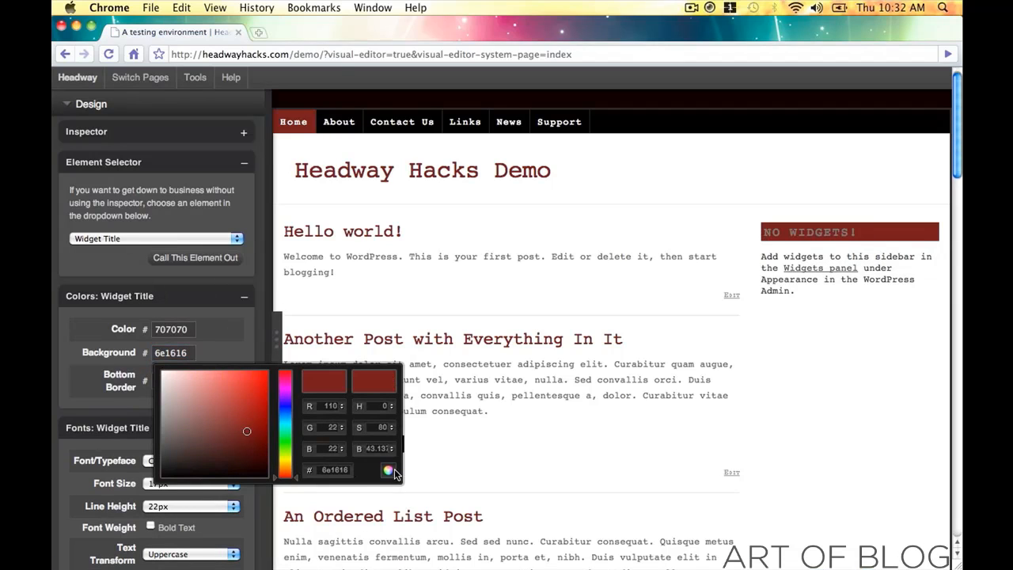
left_click(388, 471)
left_click(171, 329)
type("ffffff")
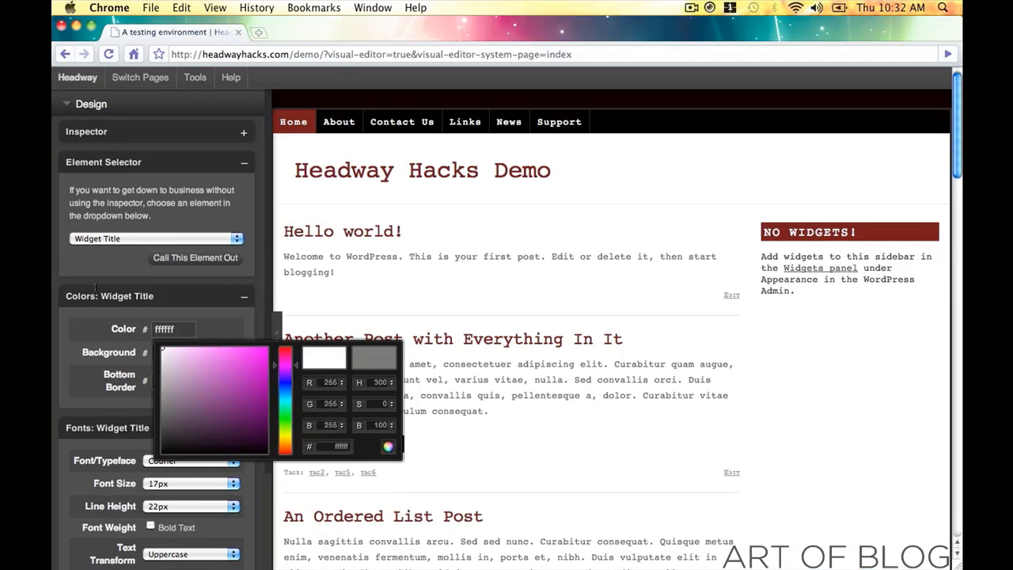
left_click(387, 447)
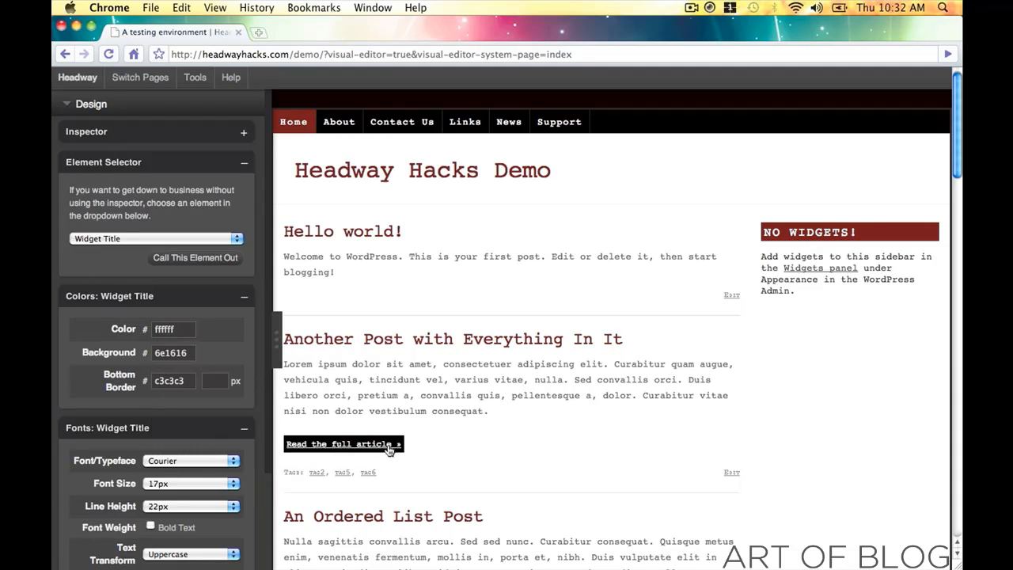
- Set the widget title bottom border to a darker red, 520a0a
left_click(172, 381)
key("super+v")
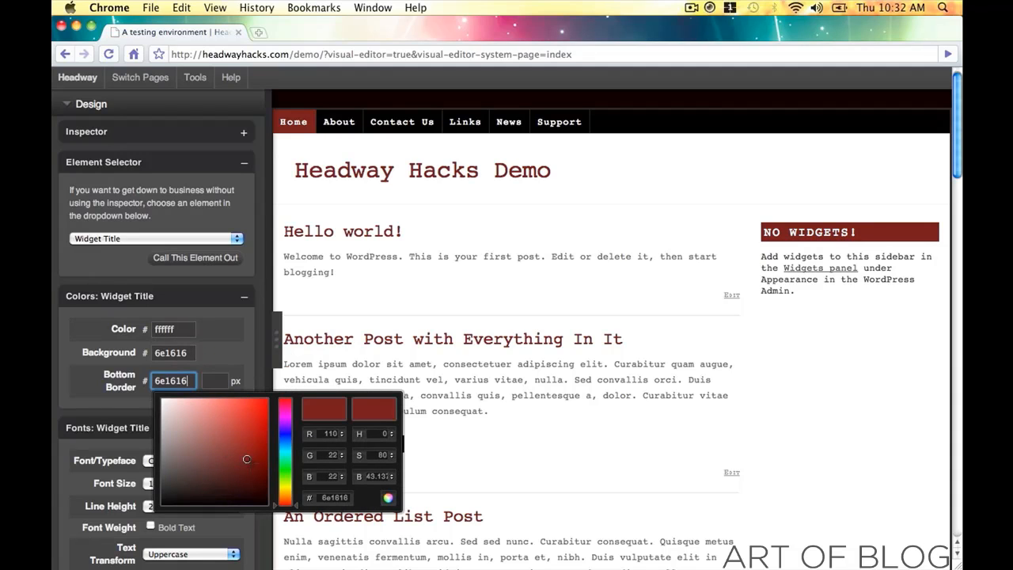
left_click_drag(247, 459, 255, 470)
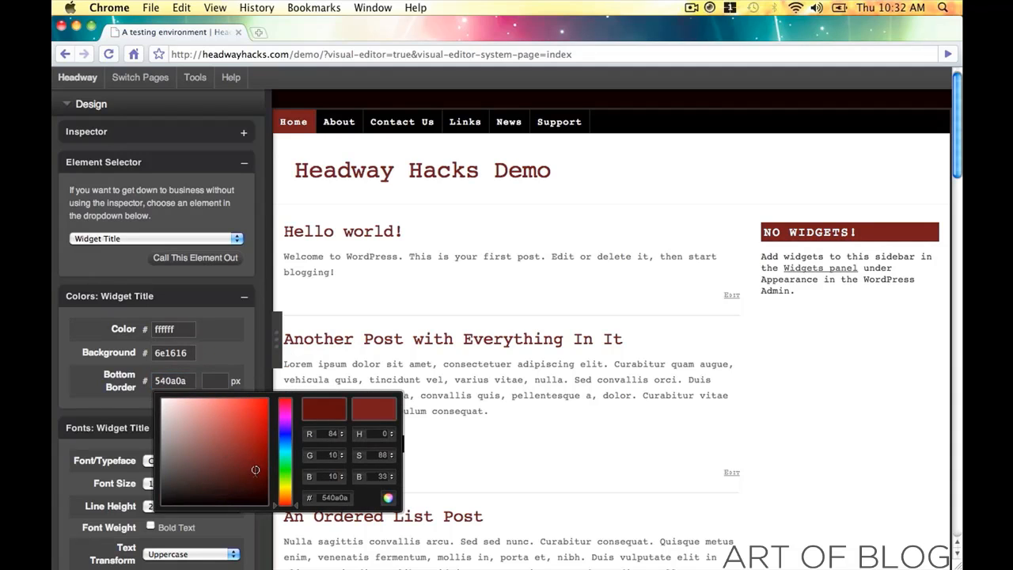
left_click(388, 497)
left_click(216, 381)
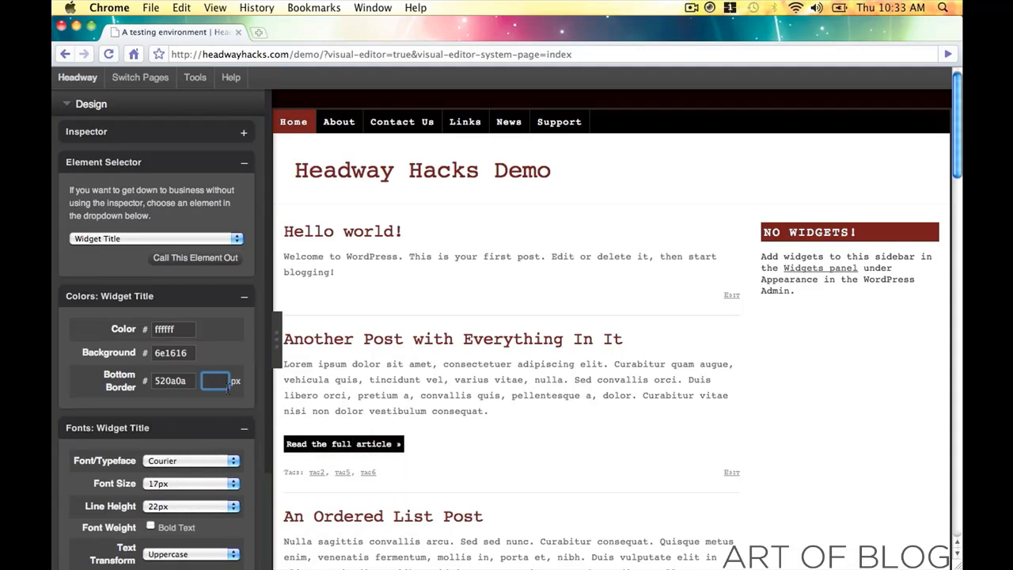
left_click(188, 353)
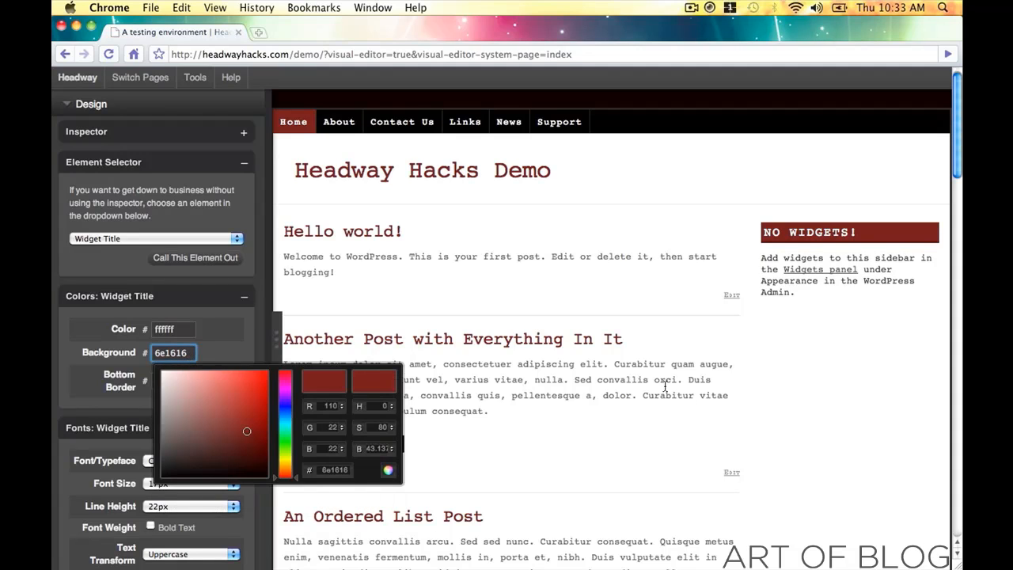
left_click(826, 431)
scroll(720, 276, "down", 1)
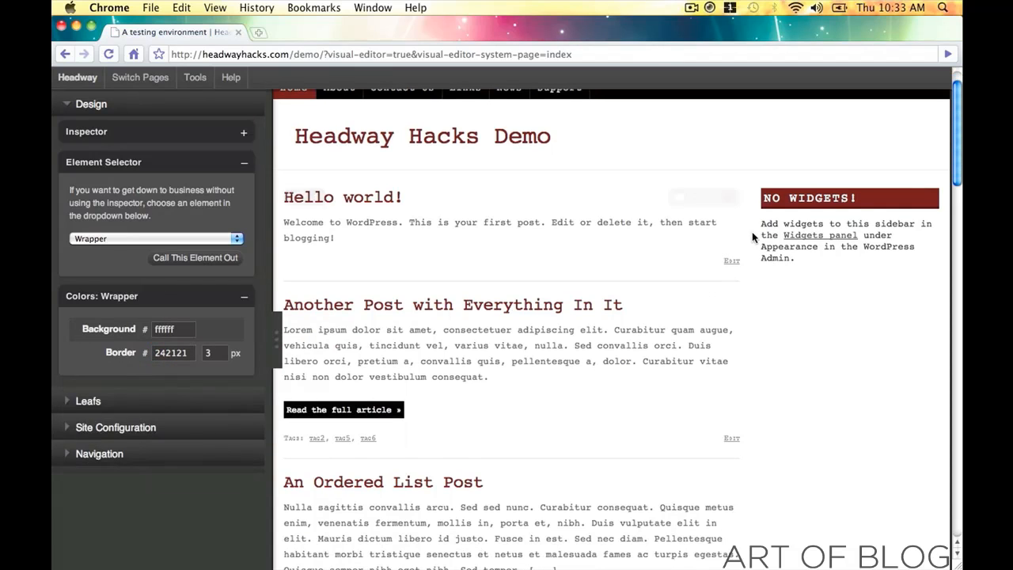
scroll(469, 256, "up", 1)
left_click(855, 254)
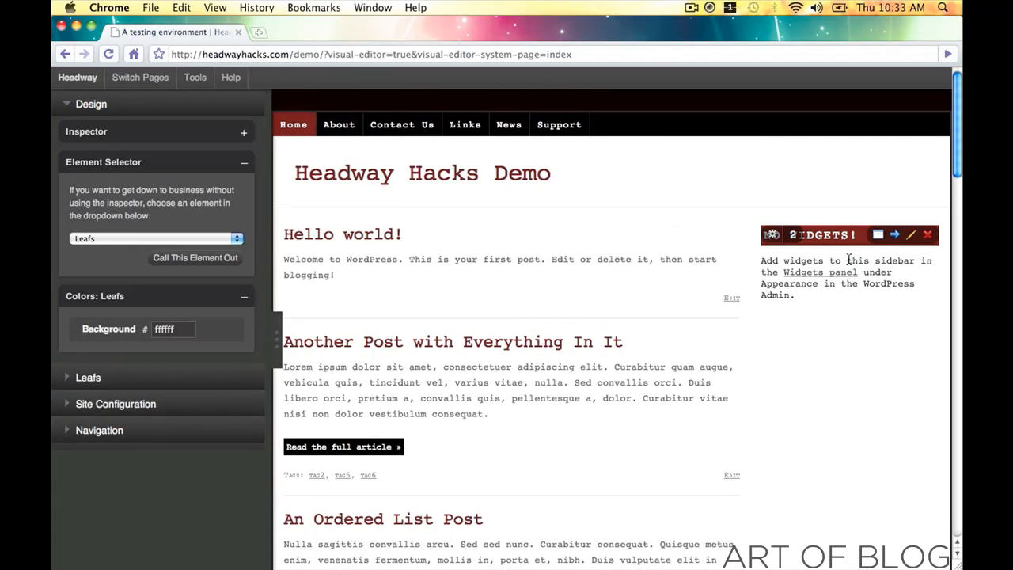
- Set the sidebar widget links to dark red 6e1616
left_click(845, 273)
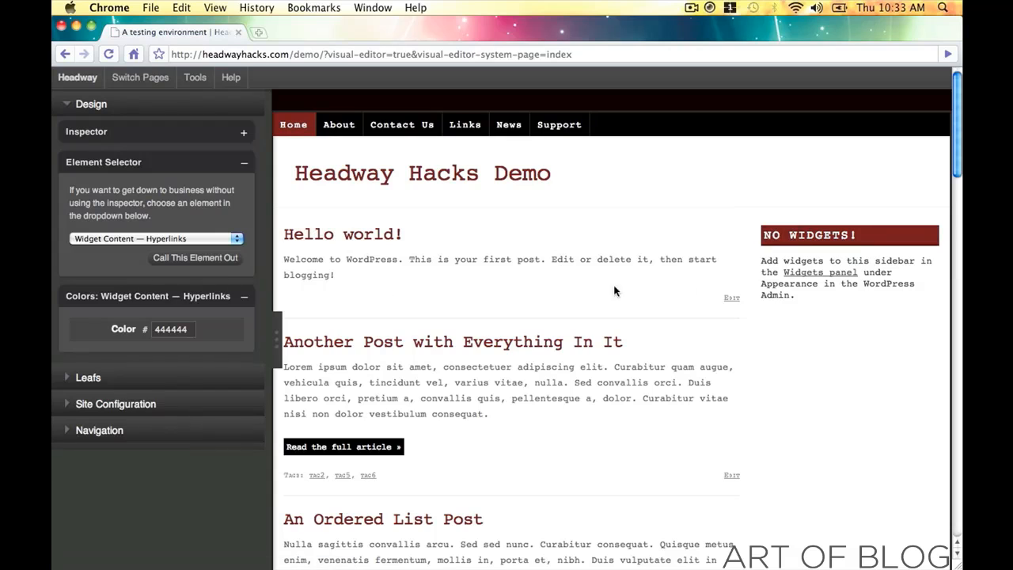
left_click(171, 329)
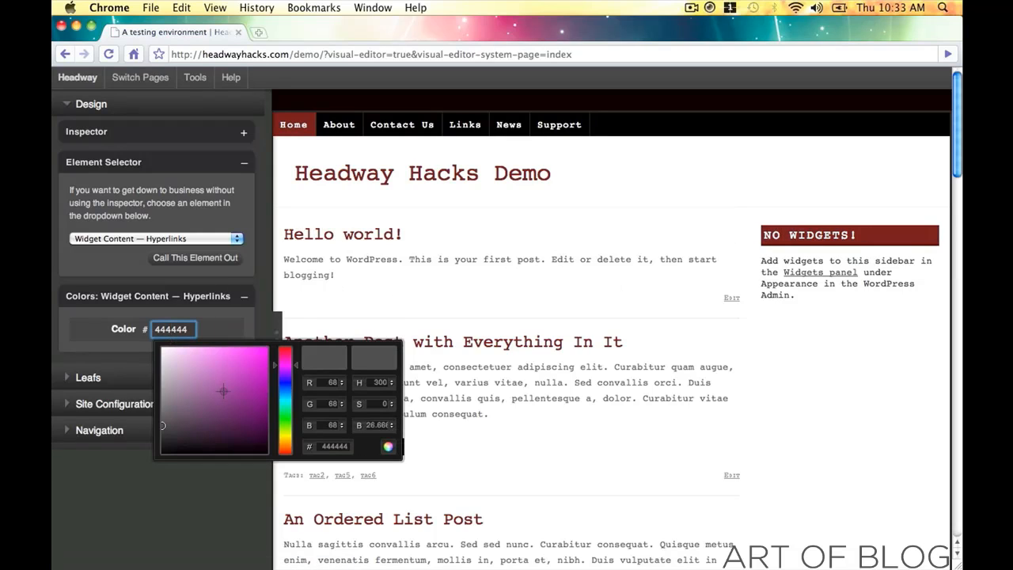
double_click(189, 331)
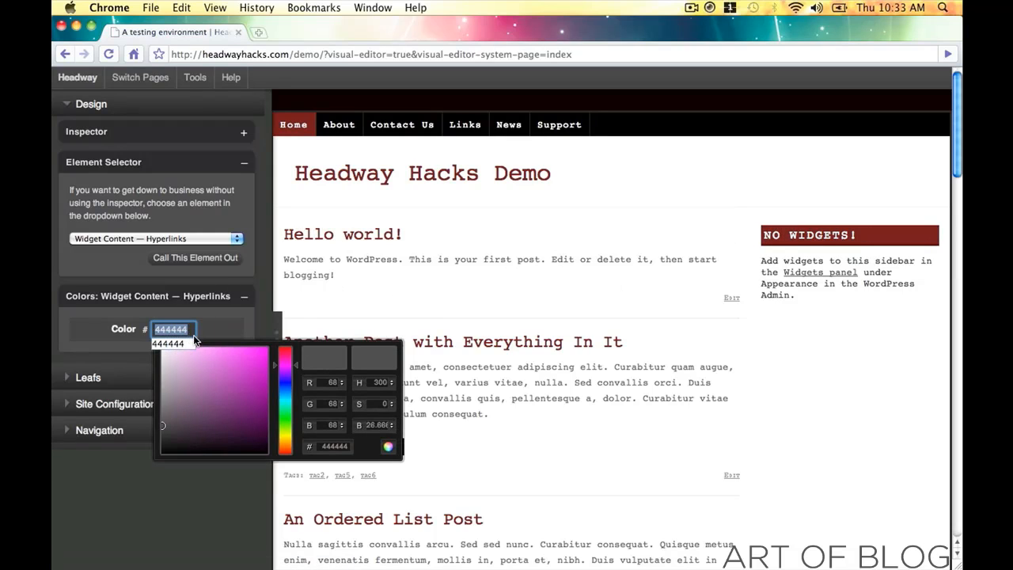
key("super+v")
left_click(388, 446)
- Give the Older Posts link a black 000000 background
scroll(398, 443, "down", 1)
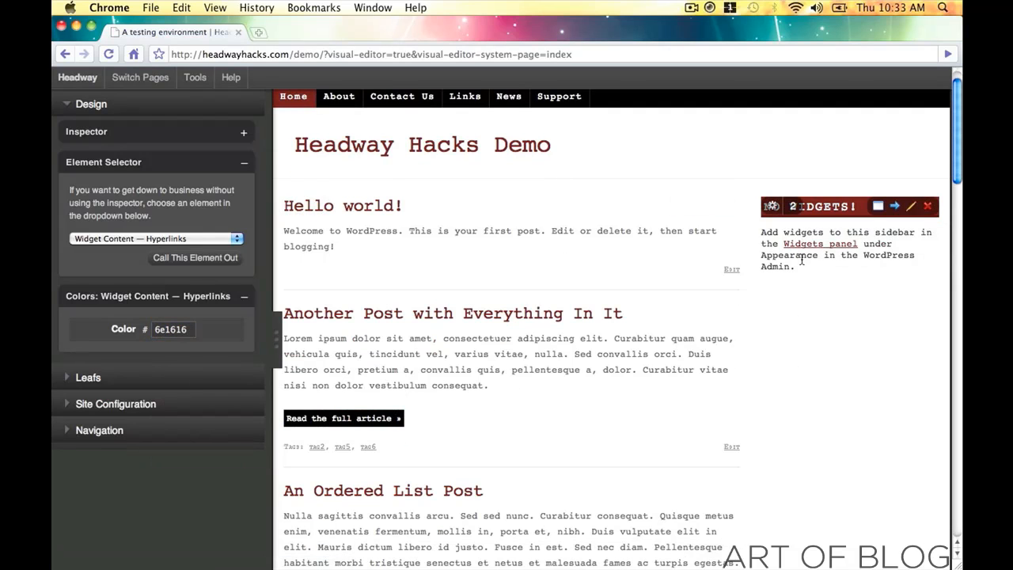
scroll(802, 259, "down", 5)
scroll(802, 260, "down", 2)
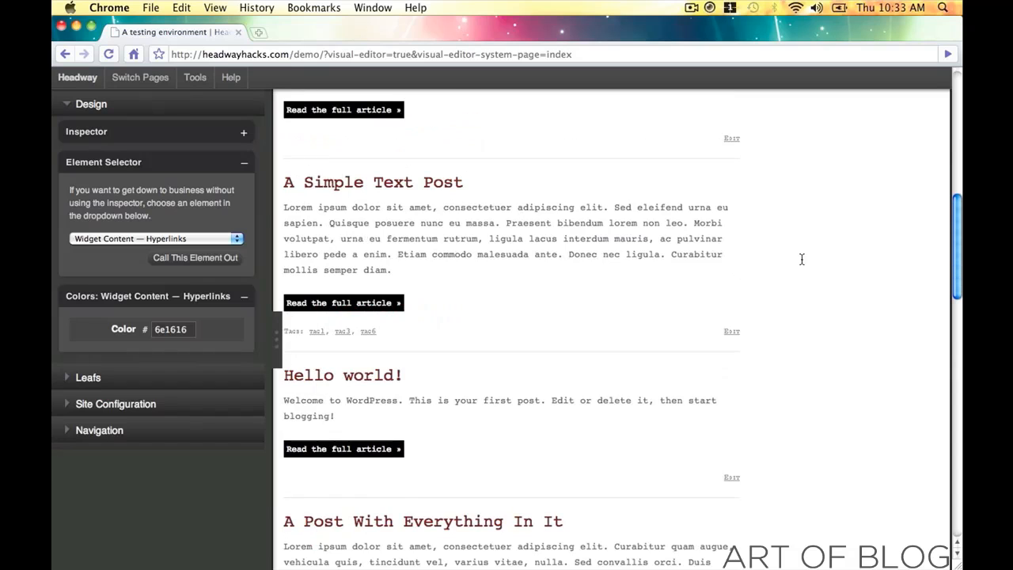
scroll(523, 238, "down", 10)
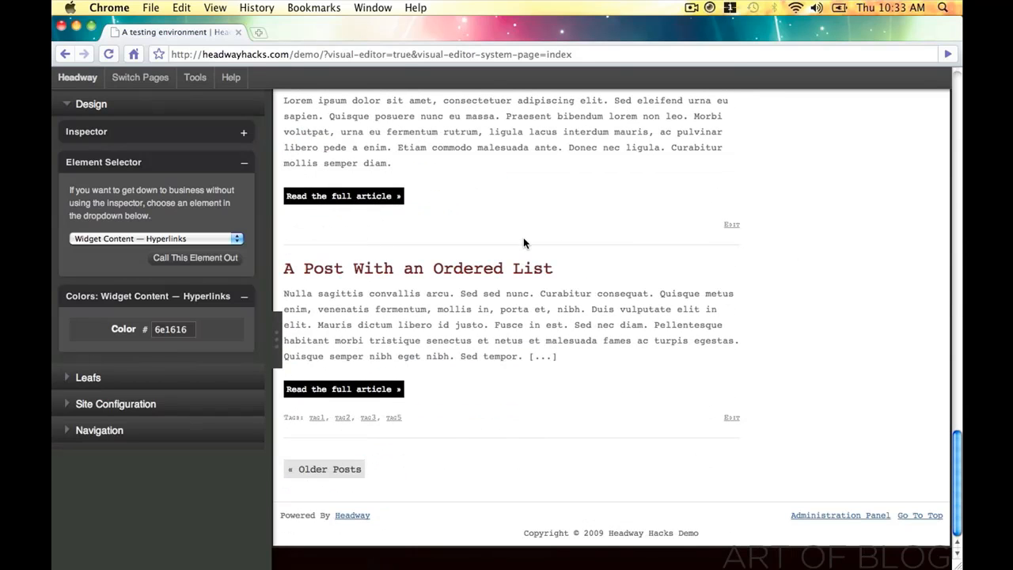
left_click(338, 468)
left_click(179, 353)
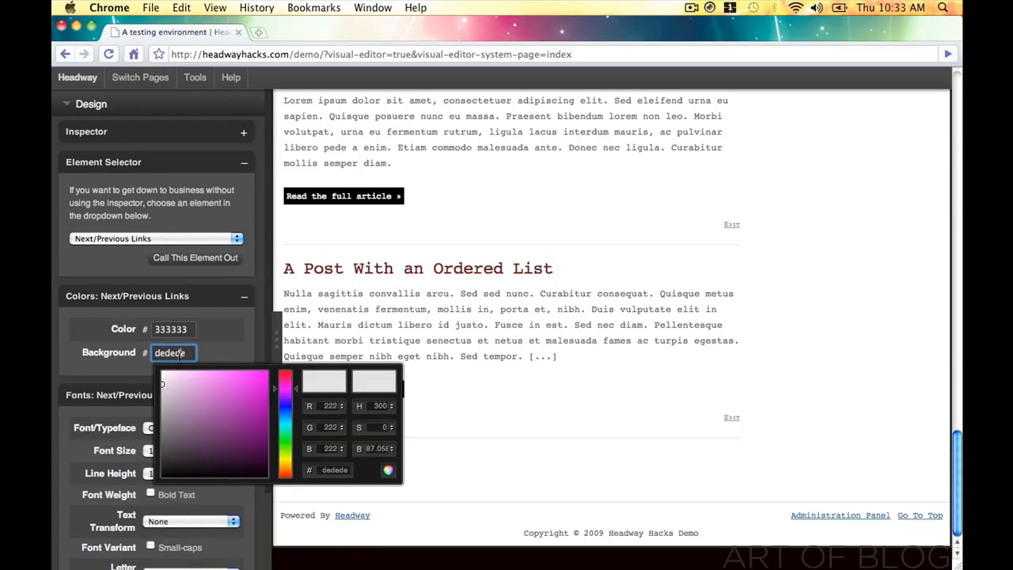
left_click_drag(191, 424, 317, 500)
left_click(388, 472)
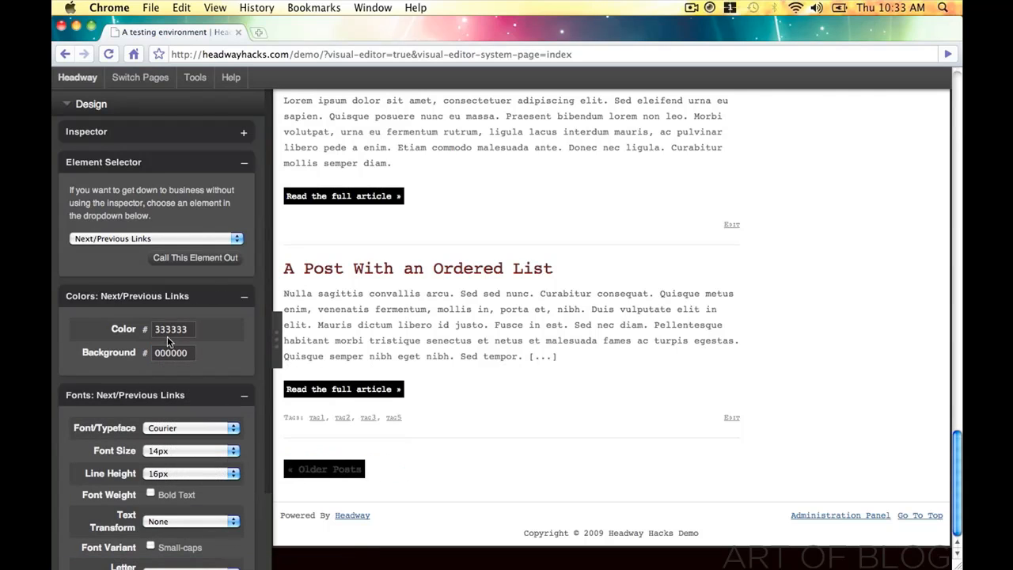
- Make the Next/Previous link text white ffffff and preview the page
left_click(193, 331)
left_click_drag(212, 396, 124, 296)
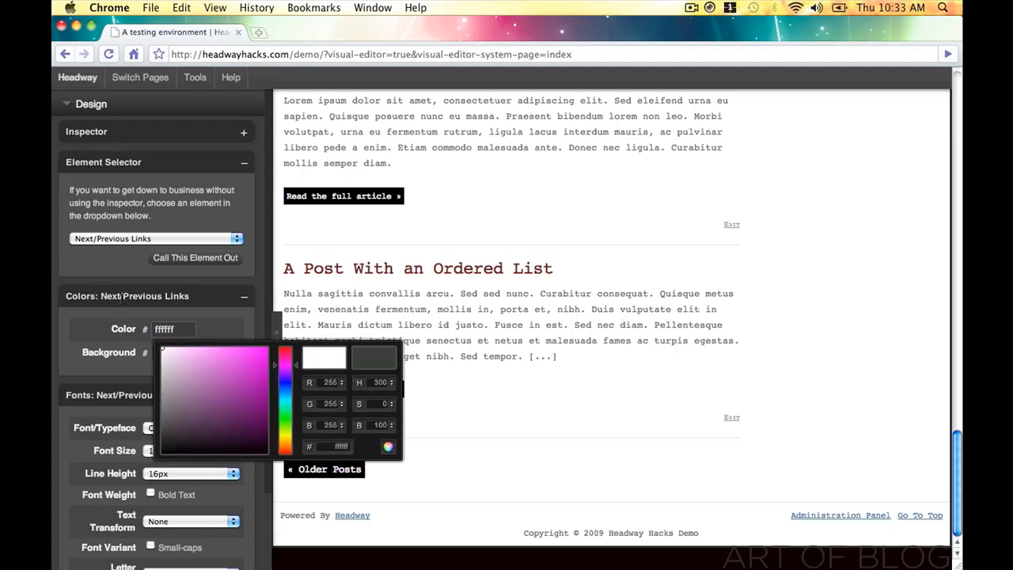
left_click(387, 448)
left_click(280, 358)
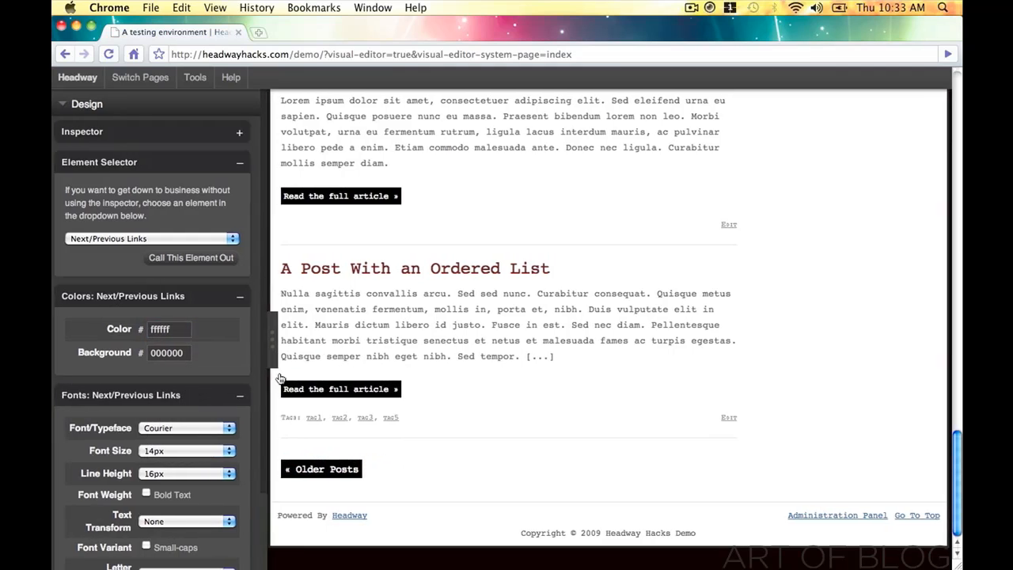
scroll(330, 460, "up", 15)
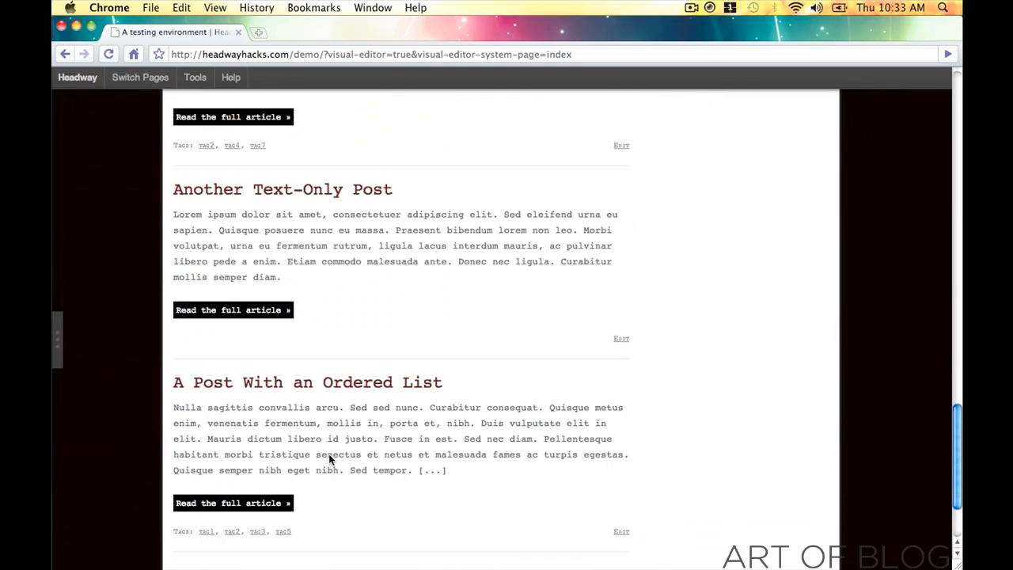
scroll(330, 460, "up", 5)
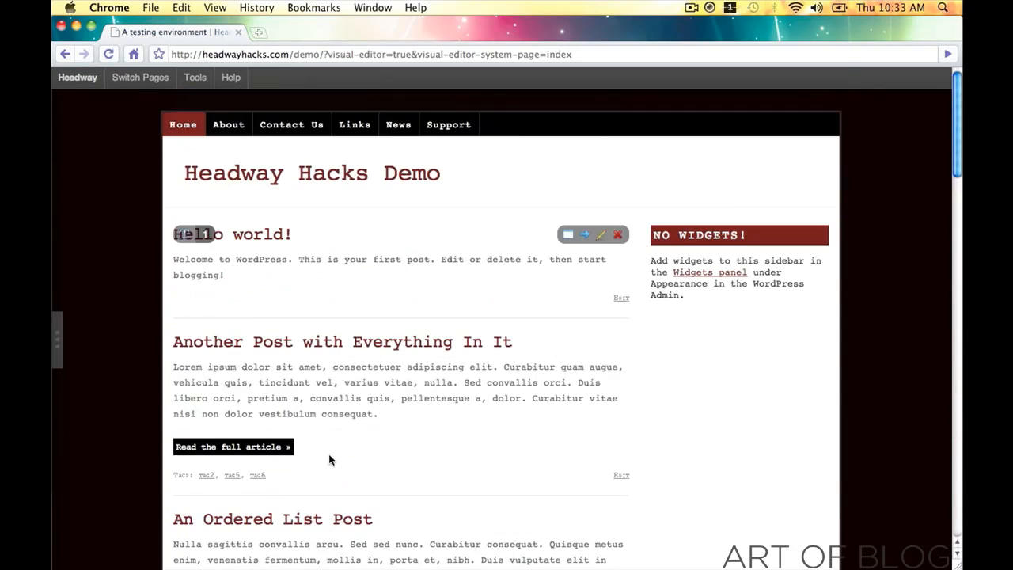
scroll(331, 460, "down", 15)
scroll(330, 457, "down", 10)
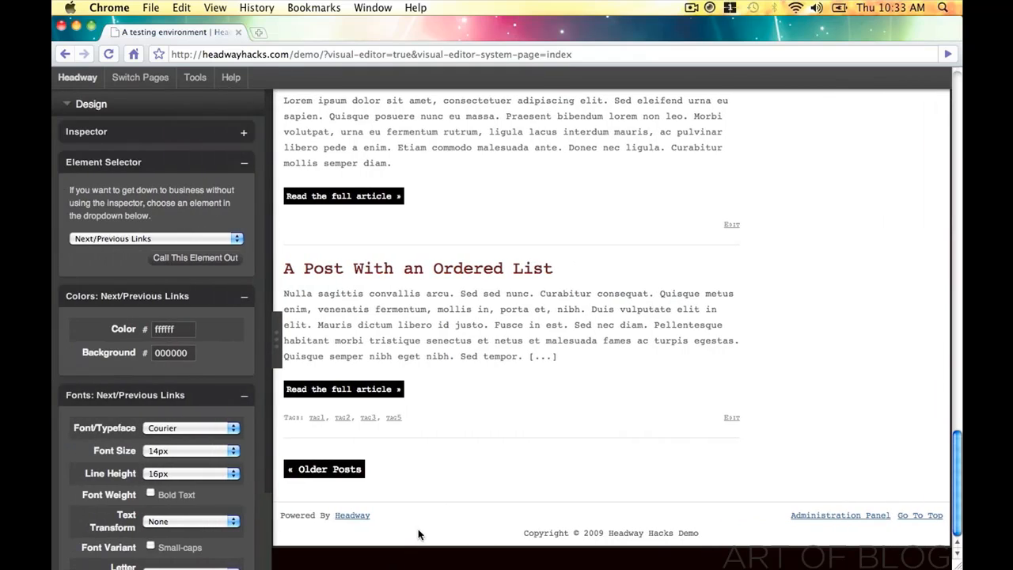
left_click(418, 536)
- Give the footer a 6e1616 background and ffffff text
left_click(173, 353)
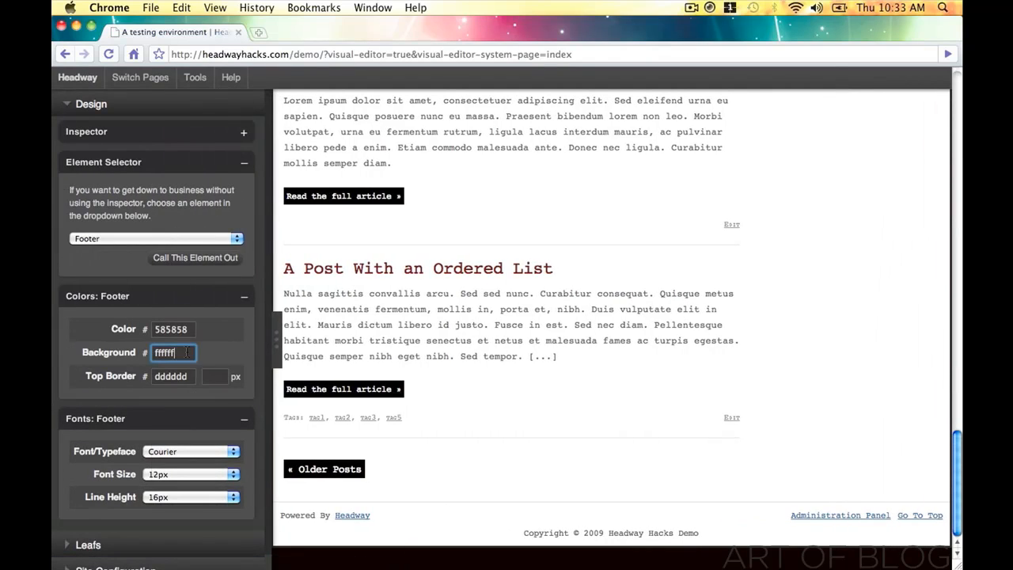
double_click(191, 353)
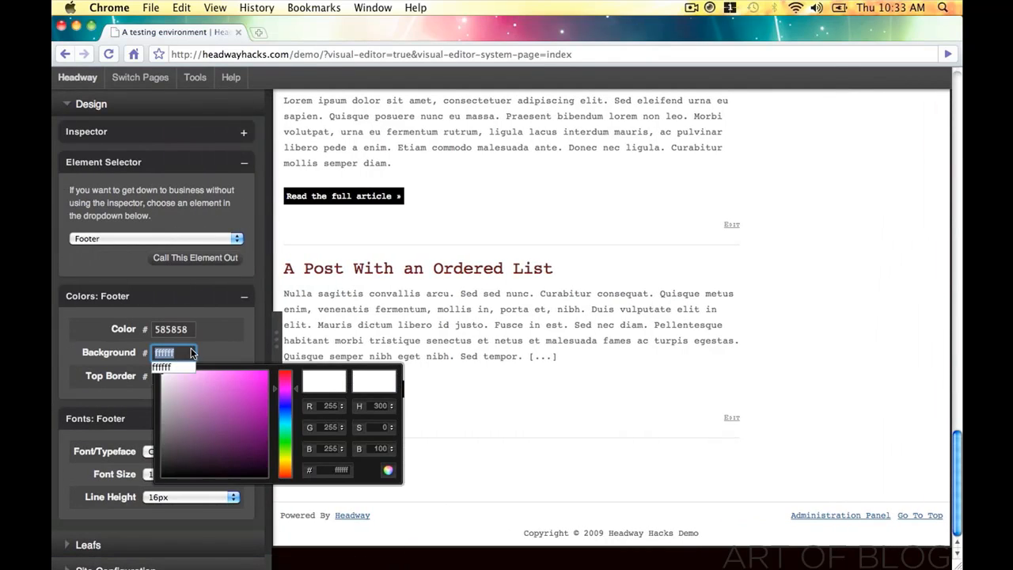
type("6e1616")
left_click(387, 469)
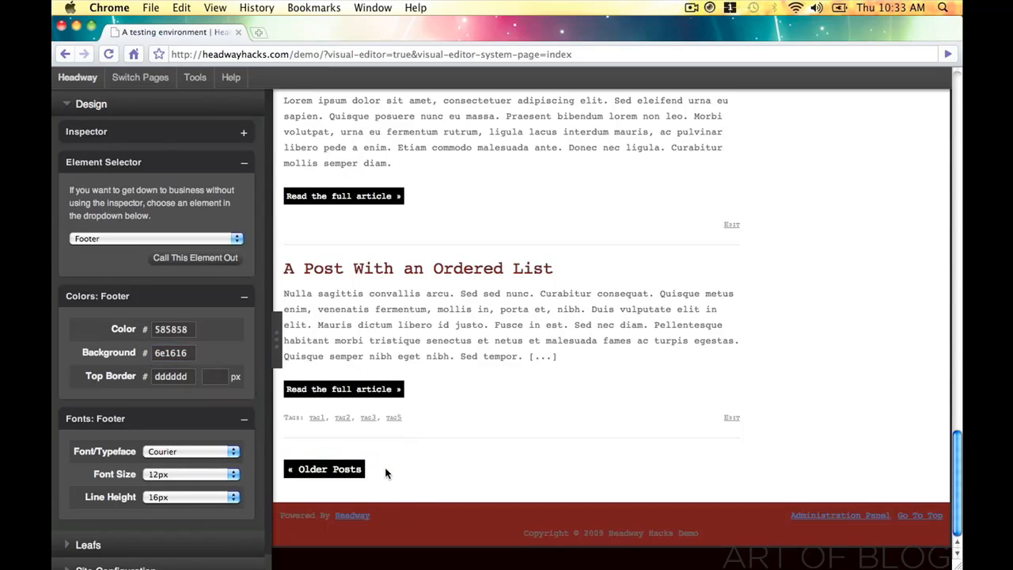
double_click(184, 331)
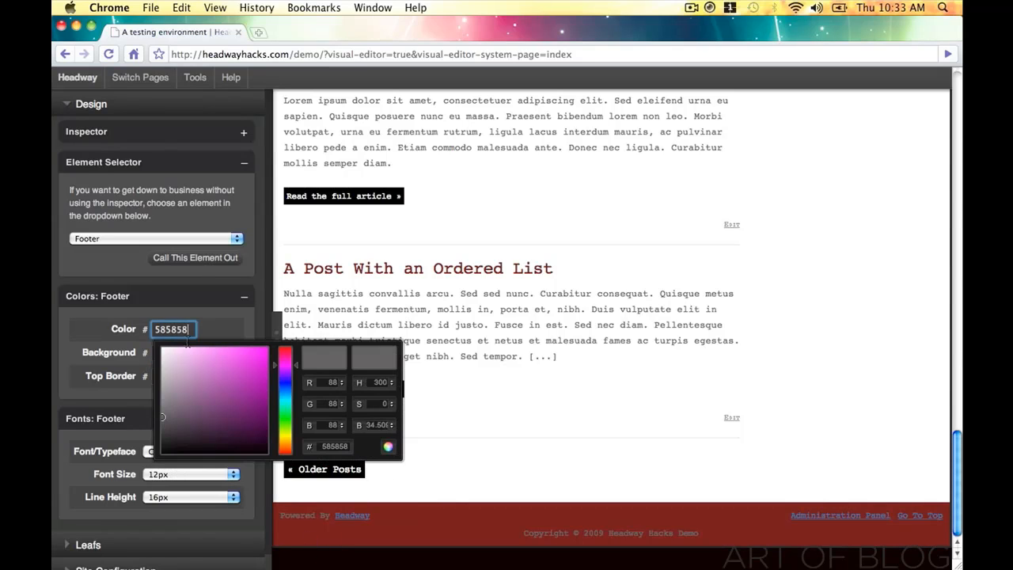
type("ffffff")
left_click(388, 449)
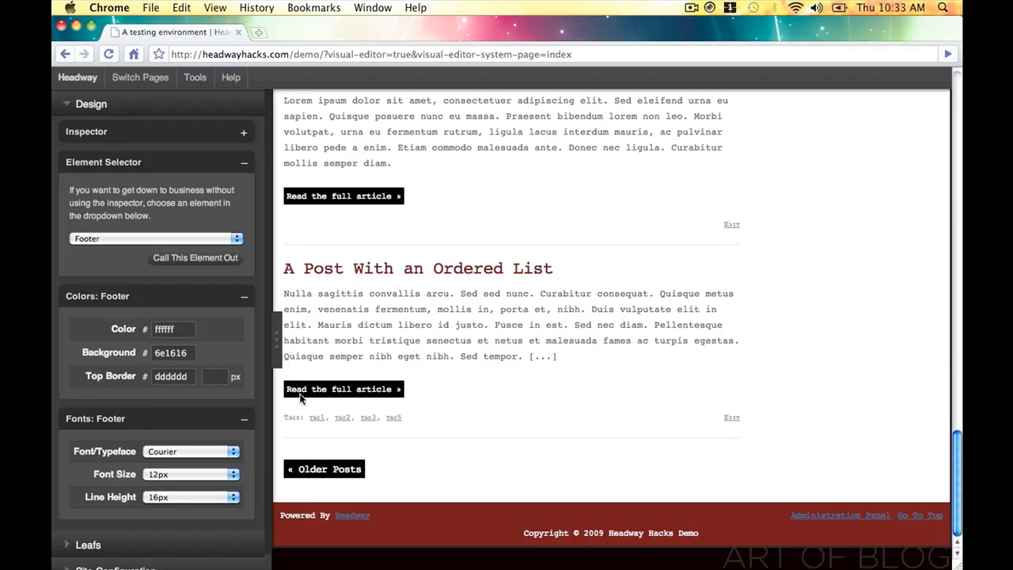
- Set the footer top border colour to 6e1616
double_click(181, 372)
left_click(266, 498)
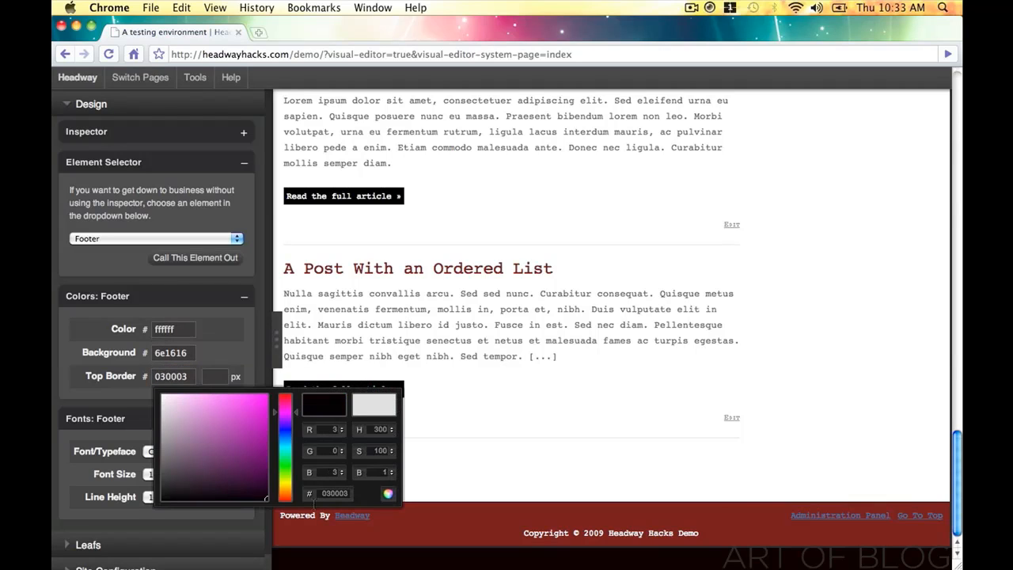
double_click(191, 380)
type("6e1616")
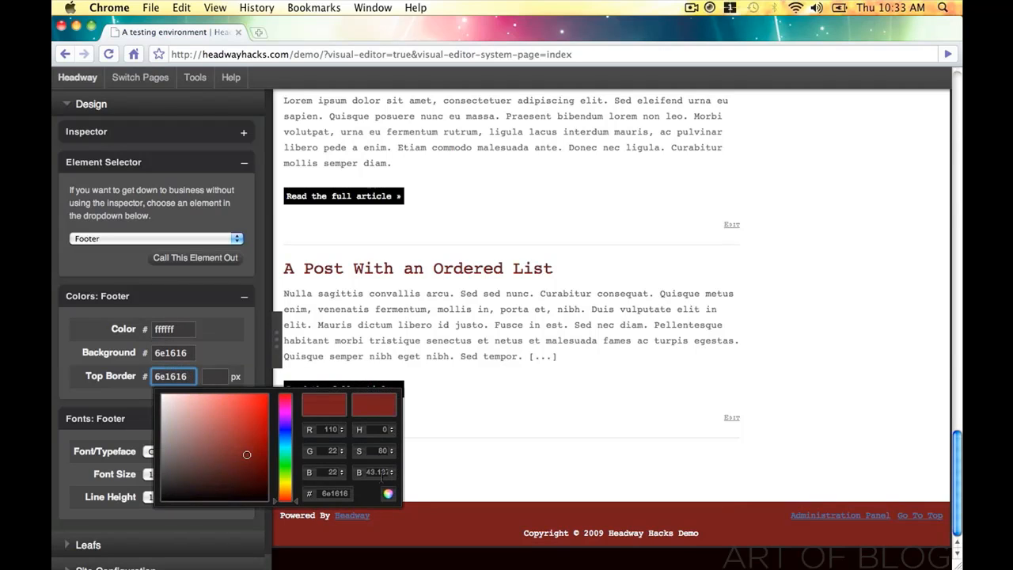
left_click(389, 493)
- Copy the widget title's 520a0a border colour and apply it to the footer top border
scroll(660, 366, "up", 15)
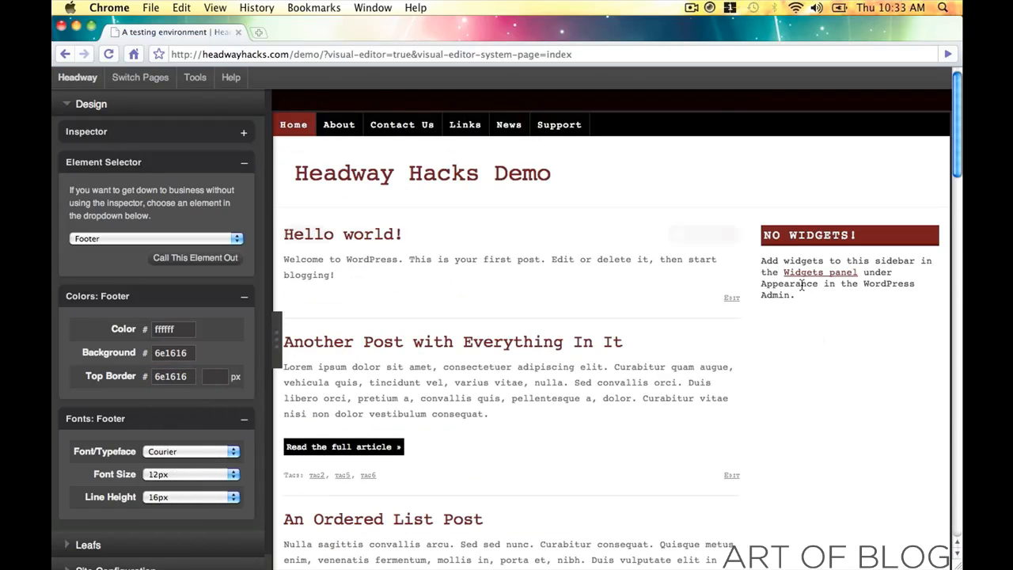
left_click(844, 244)
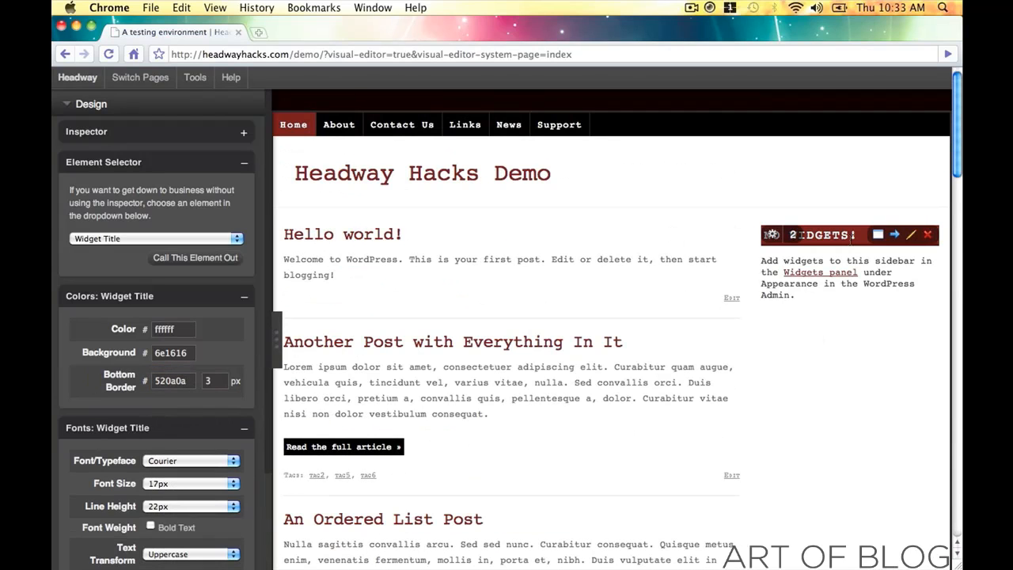
double_click(173, 380)
key("super+c")
left_click(458, 453)
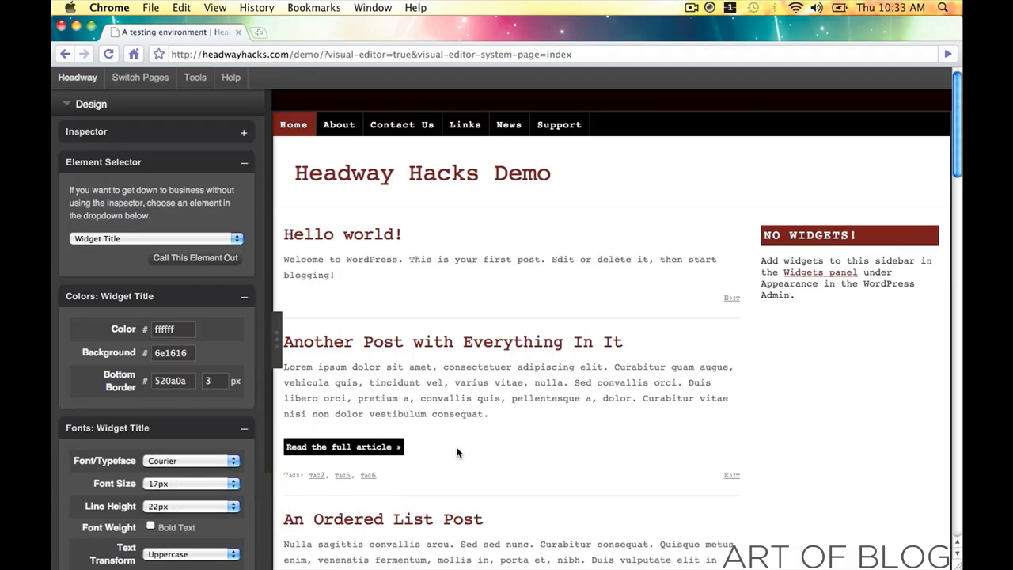
scroll(459, 454, "down", 15)
left_click(454, 522)
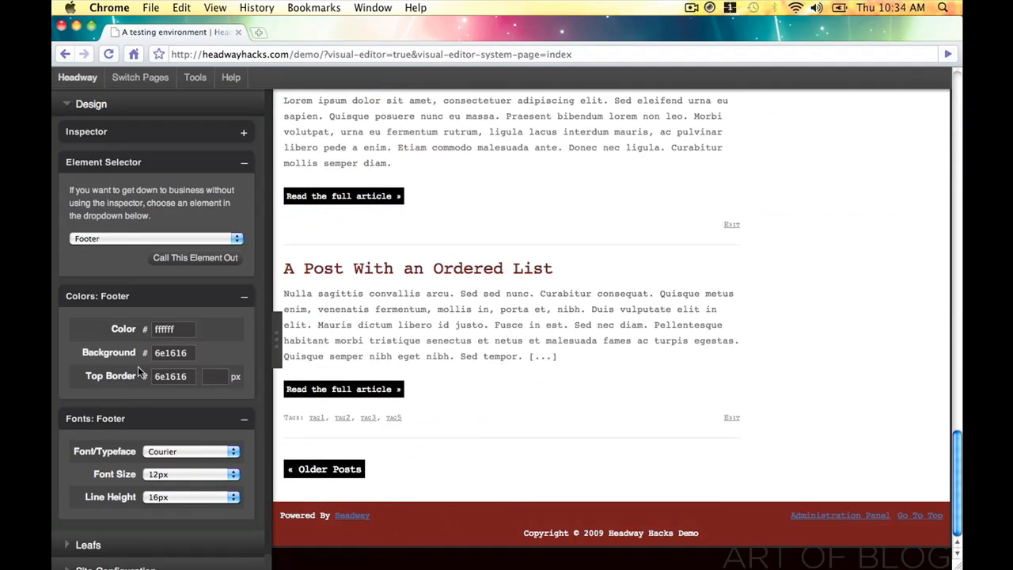
double_click(162, 380)
key("super+v")
left_click(390, 496)
- Set the footer top border width to 3 px
left_click(226, 378)
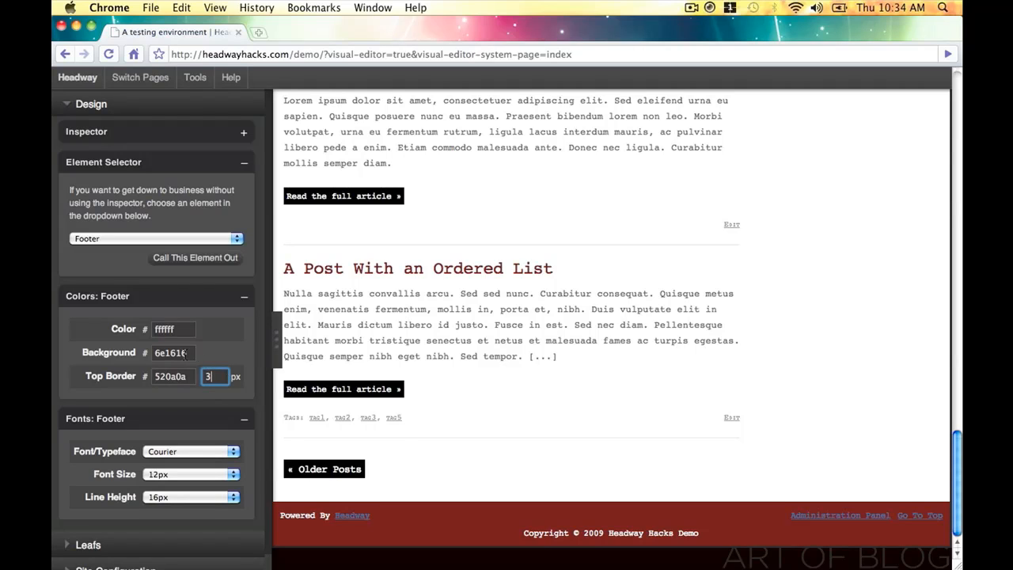
type("3")
left_click(184, 353)
left_click(388, 470)
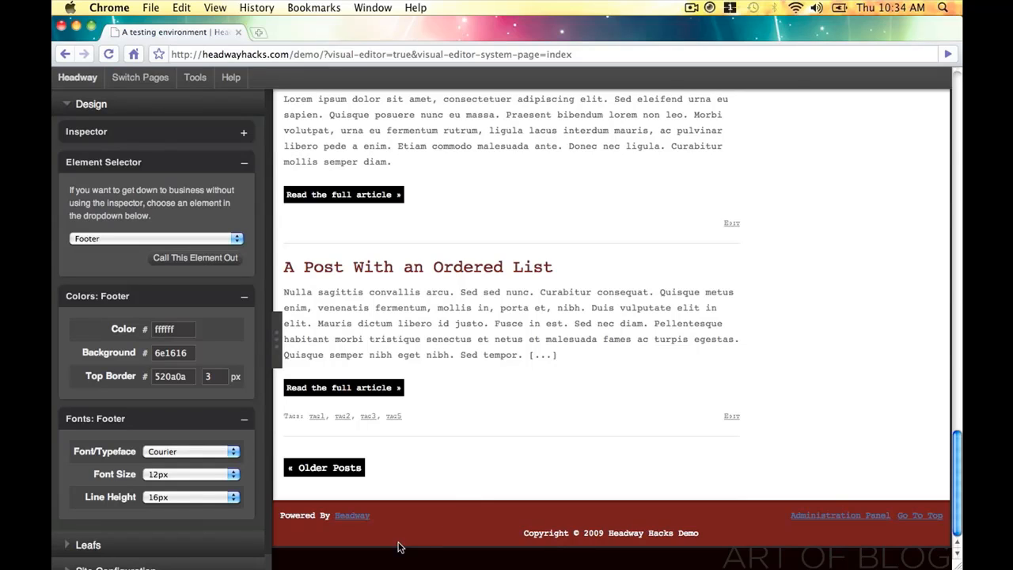
- Make the footer hyperlinks white ffffff
left_click(351, 519)
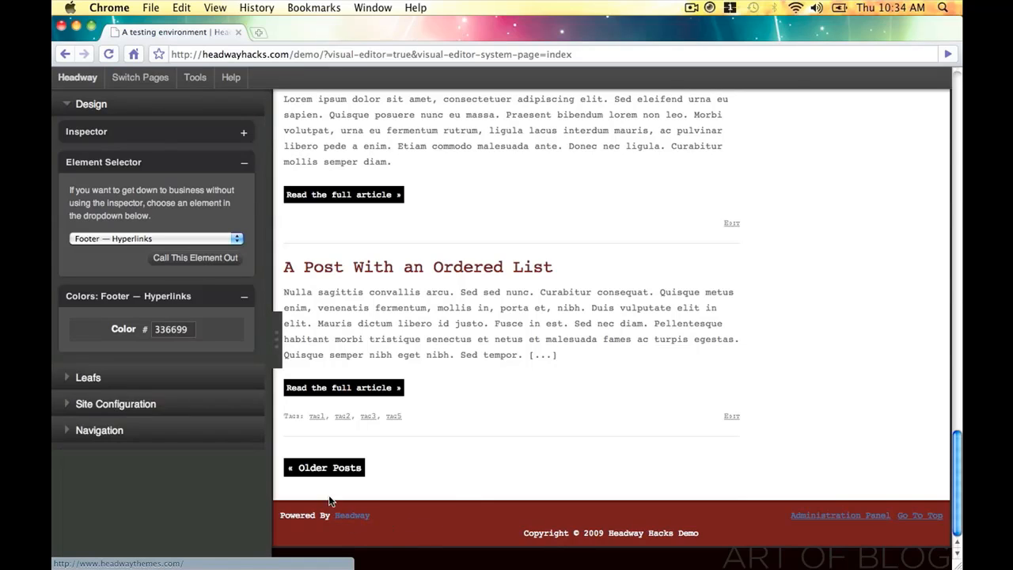
left_click(188, 333)
left_click_drag(172, 382, 135, 338)
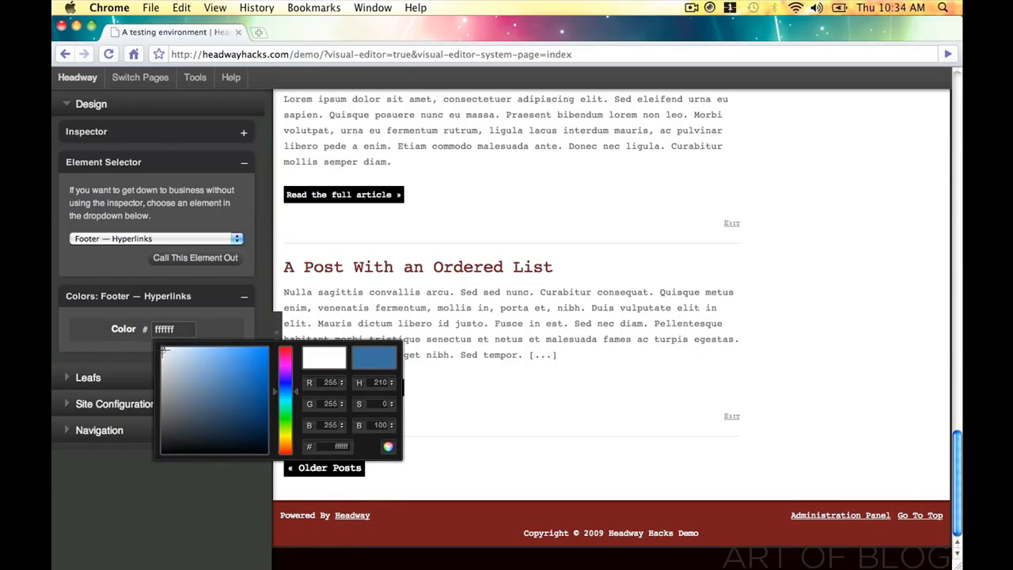
left_click_drag(284, 392, 285, 349)
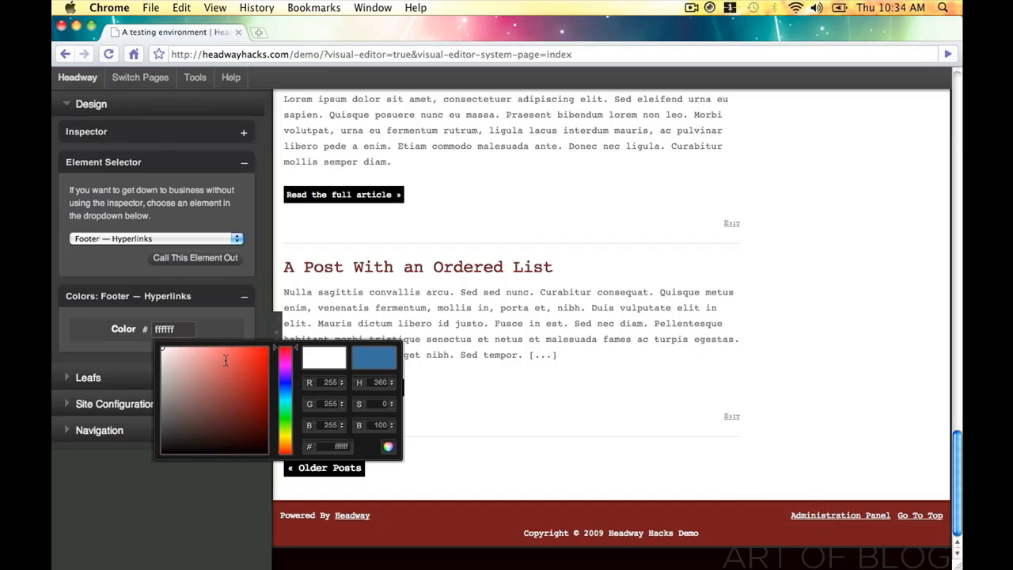
left_click_drag(225, 361, 116, 321)
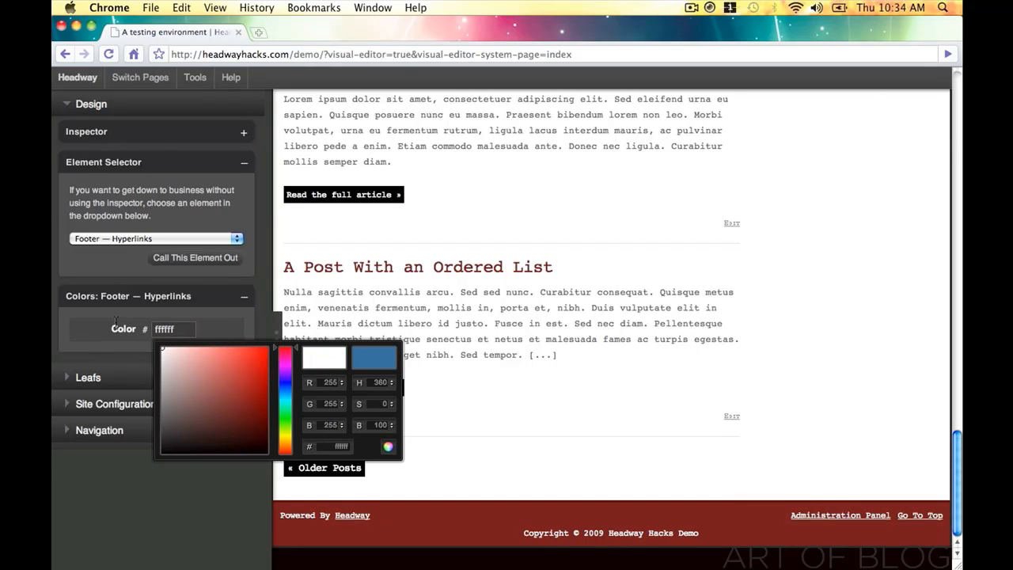
left_click(388, 448)
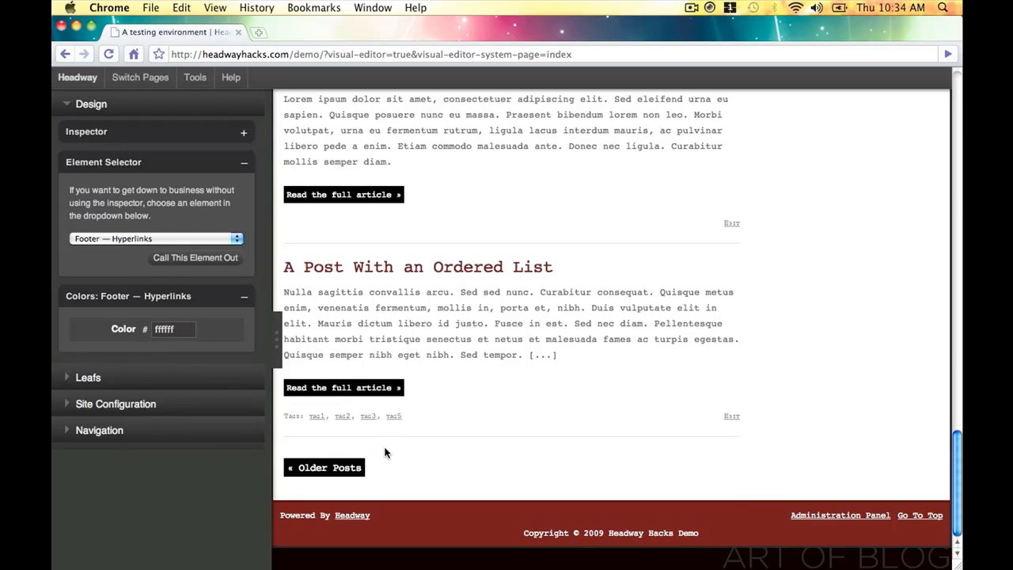
- Hide the design panel to preview the page, then save the restyled design
left_click(281, 345)
left_click(277, 345)
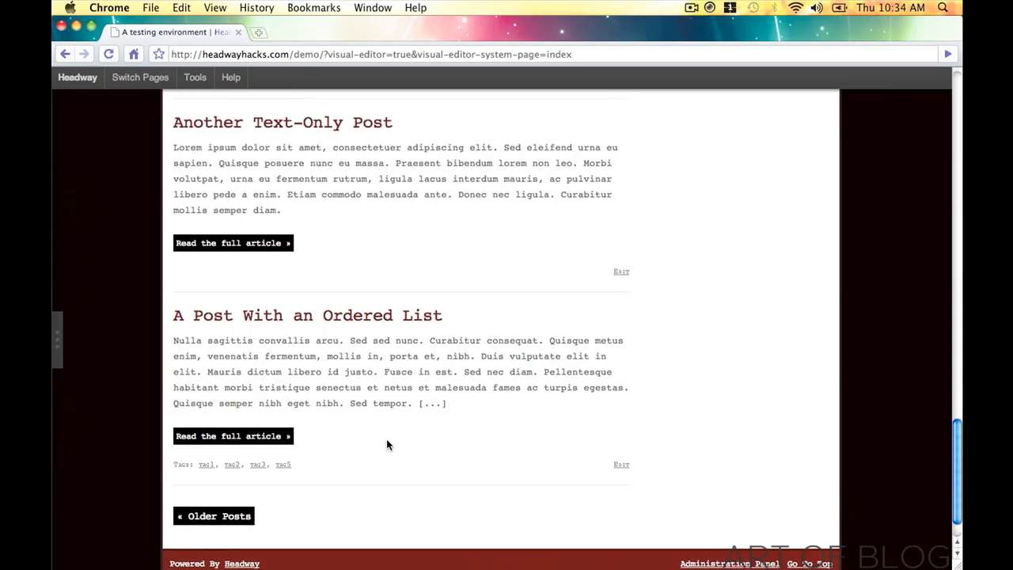
scroll(386, 439, "up", 10)
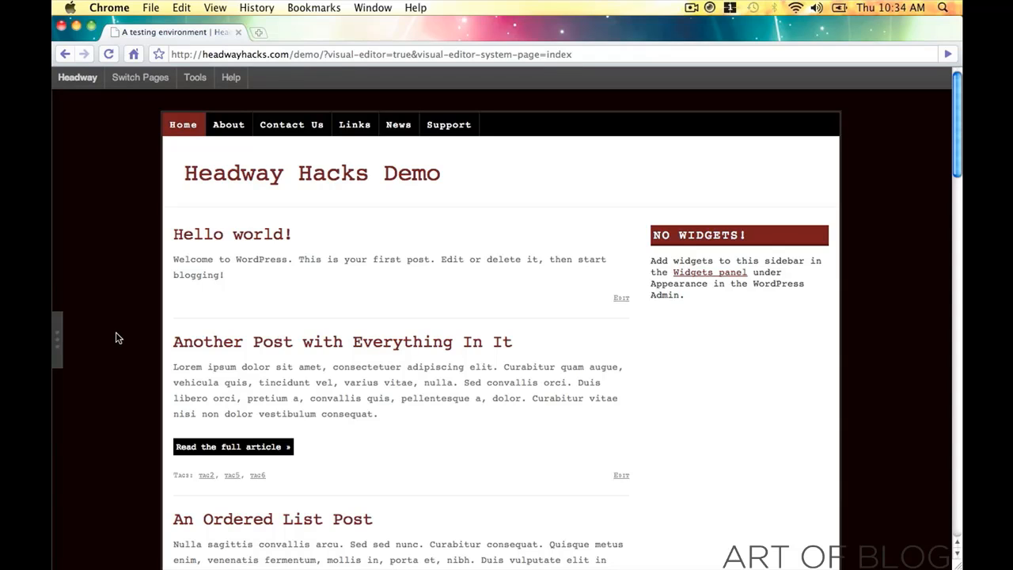
left_click(76, 99)
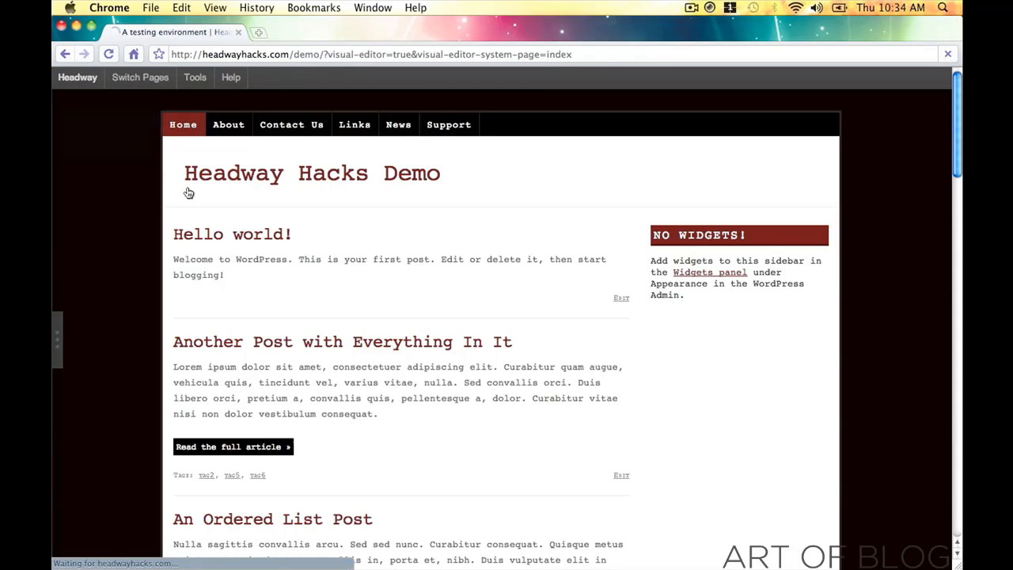
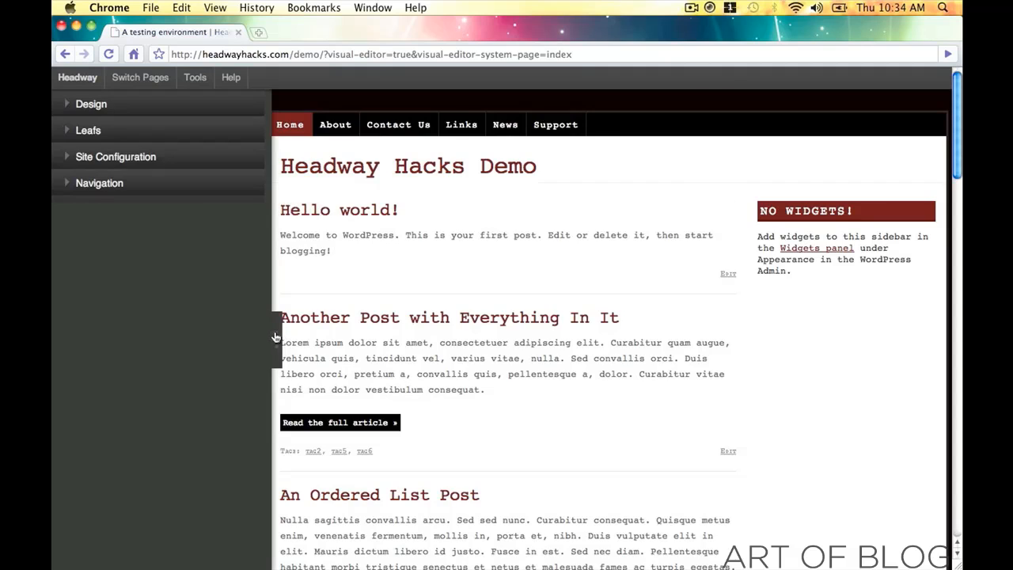
- Collapse the Headway editor sidebar and scroll through the full-width homepage preview
left_click(276, 338)
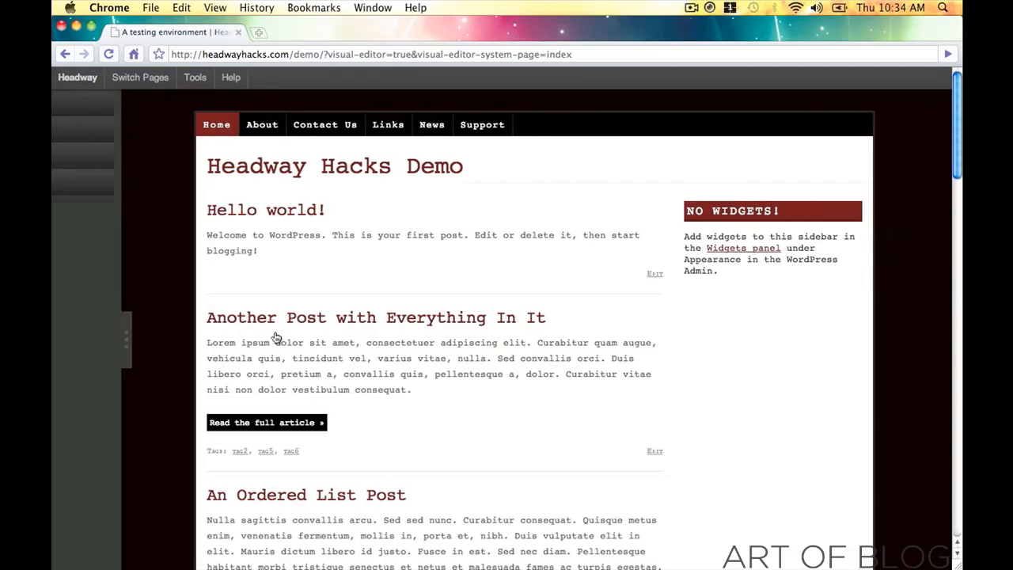
left_click(692, 8)
left_click(695, 9)
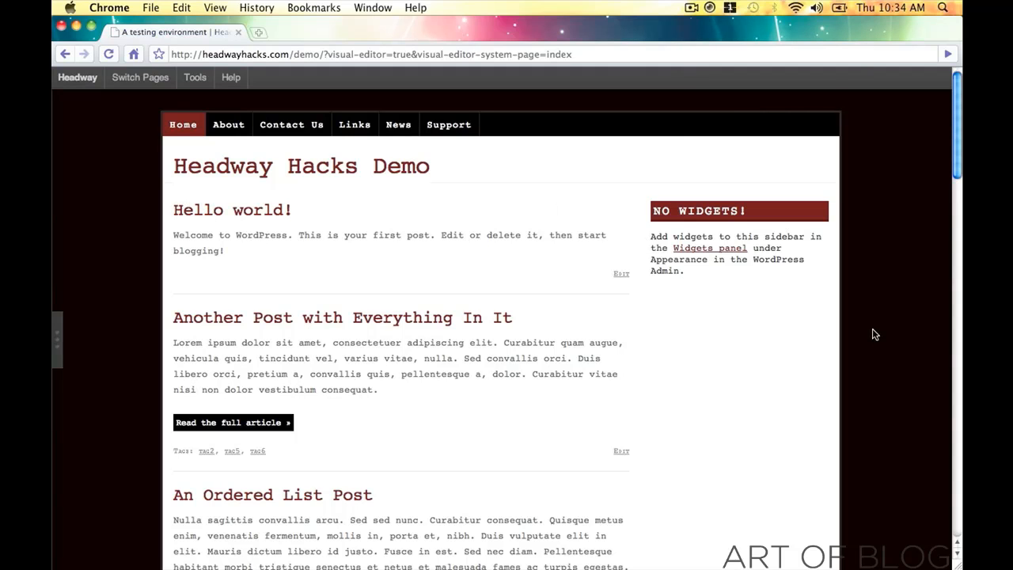
scroll(864, 515, "down", 15)
scroll(851, 477, "up", 15)
- Switch the editor to the System Pages Single Post layout showing the Hello world! post
left_click(115, 83)
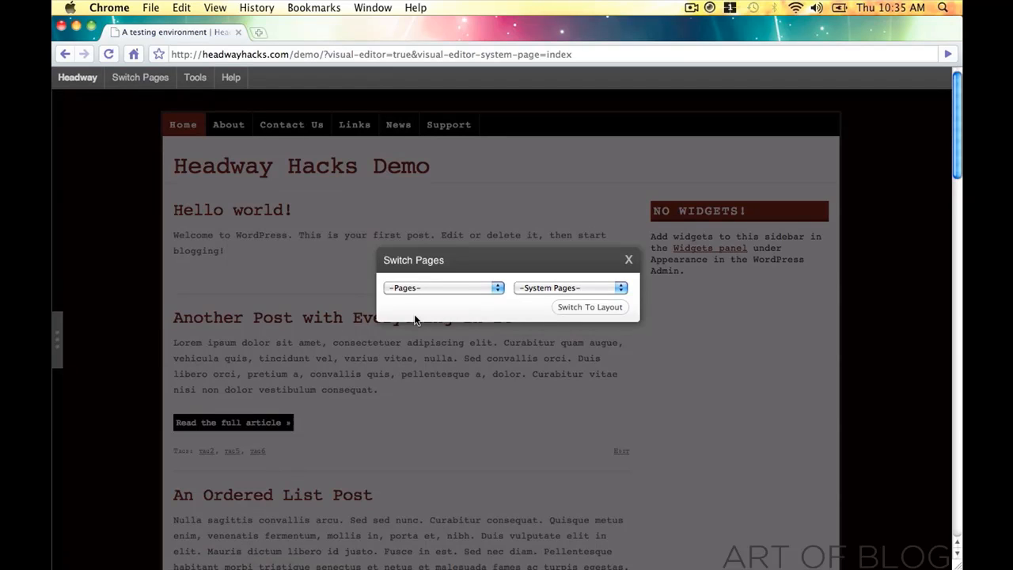
left_click(423, 287)
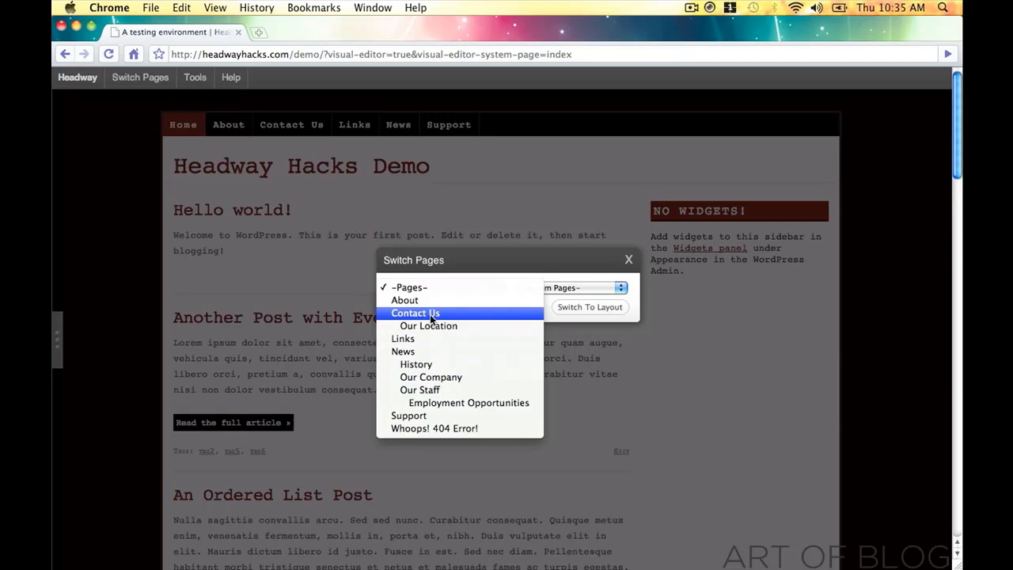
left_click(571, 287)
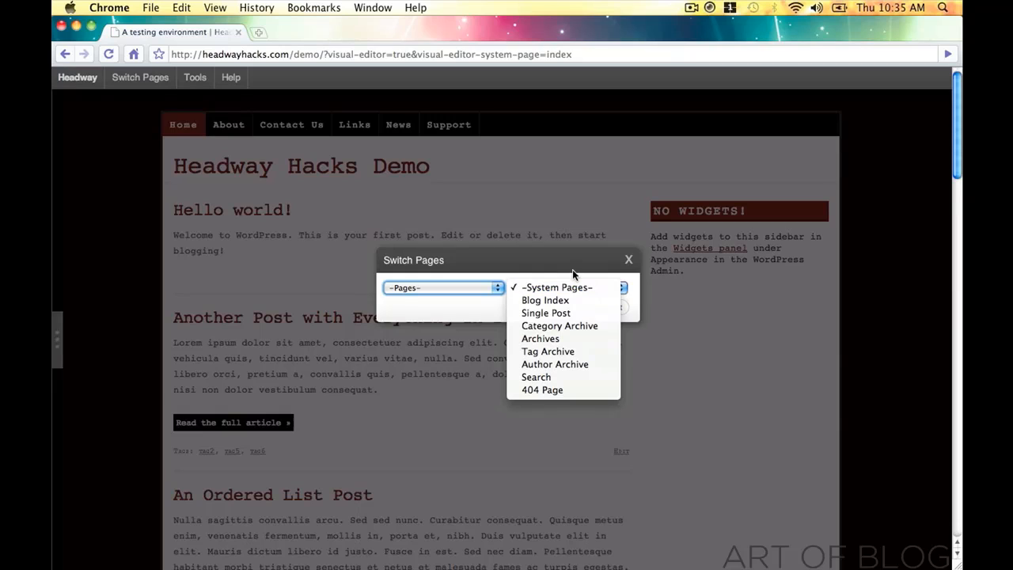
left_click(580, 312)
left_click(596, 309)
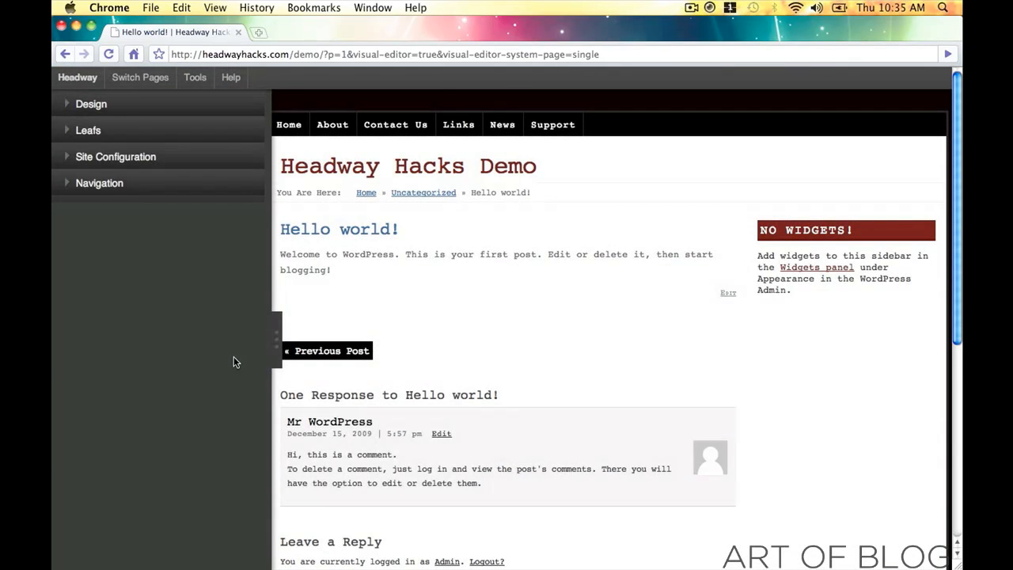
- Expand the Design settings and select the Hello world! post title for styling
left_click(273, 345)
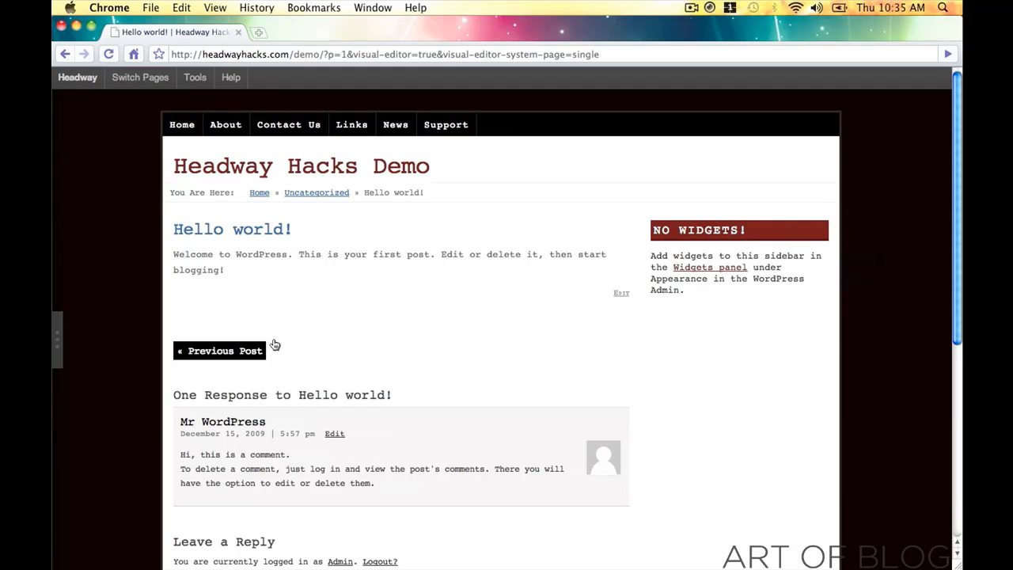
scroll(266, 210, "down", 3)
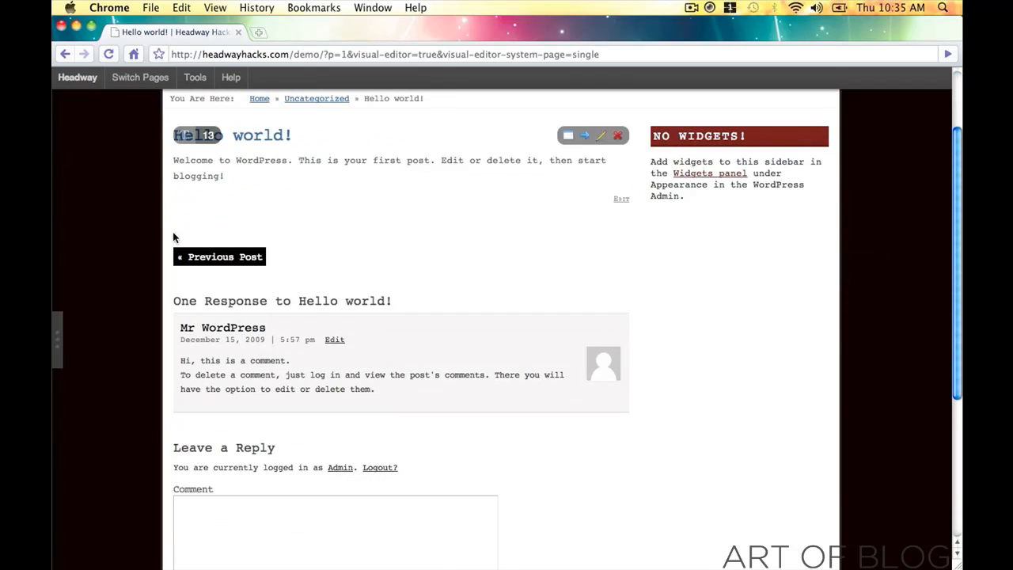
left_click(61, 346)
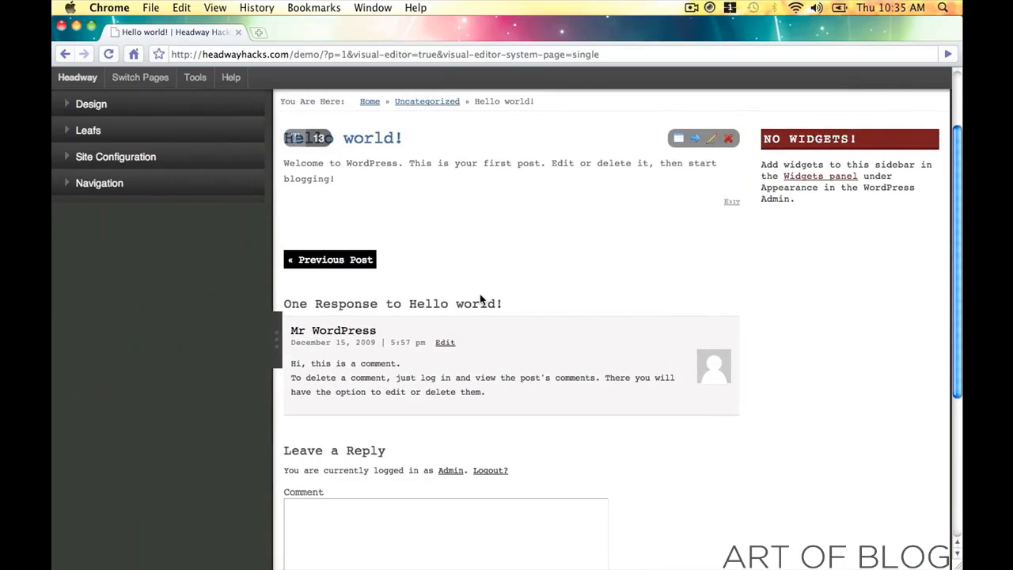
scroll(481, 299, "up", 3)
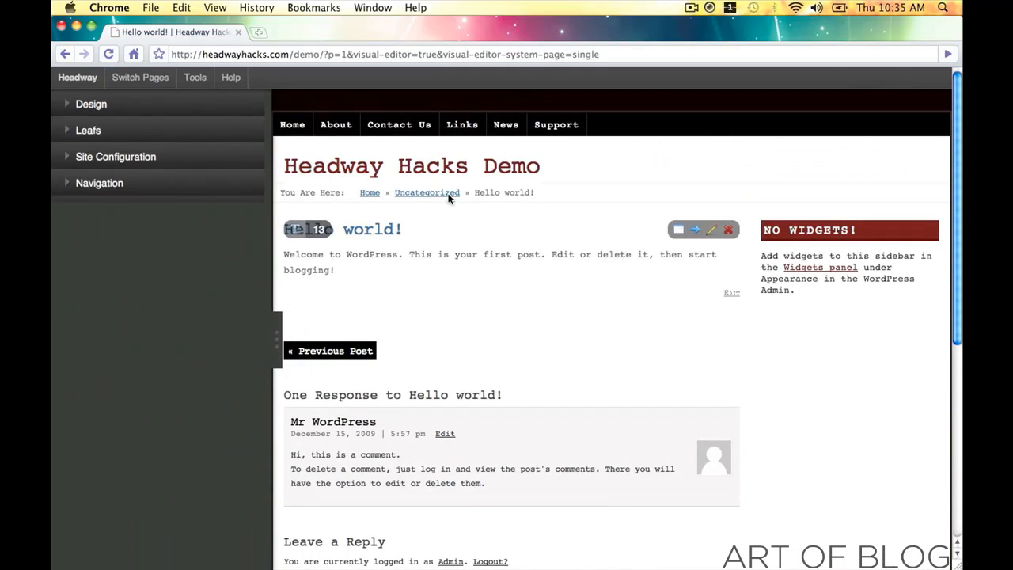
left_click(70, 107)
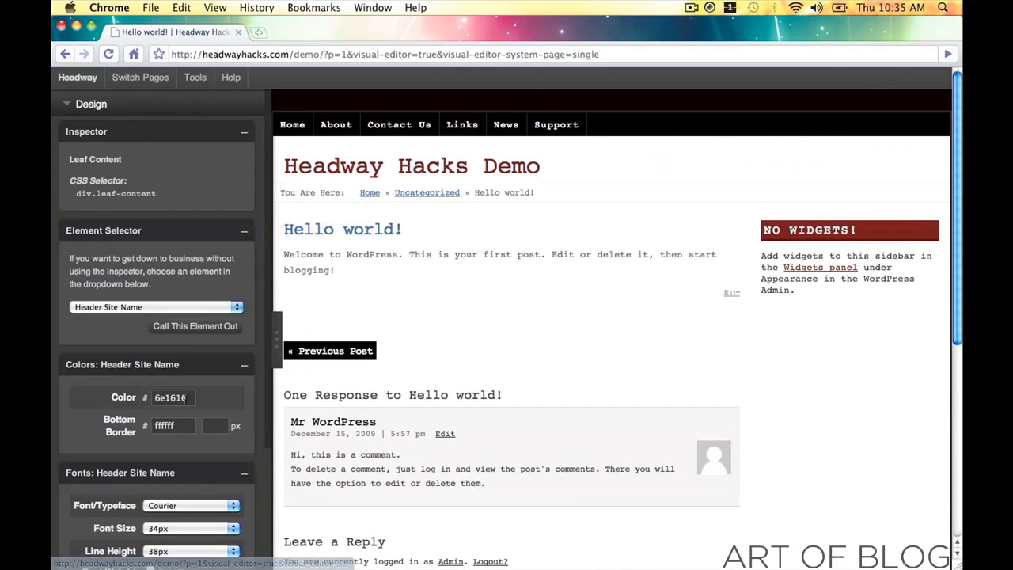
left_click(184, 397)
key("ctrl+c")
left_click(390, 514)
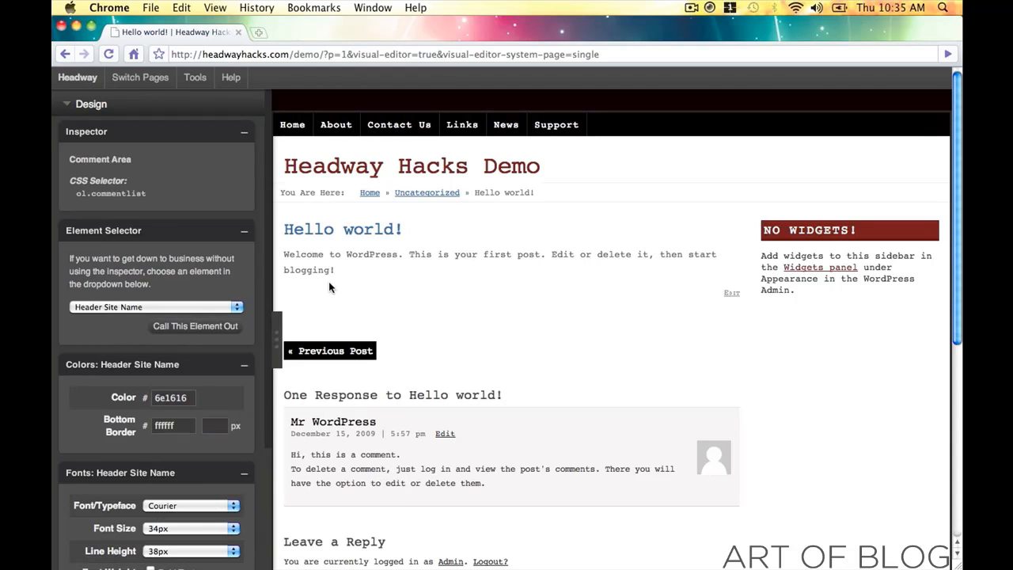
left_click(332, 230)
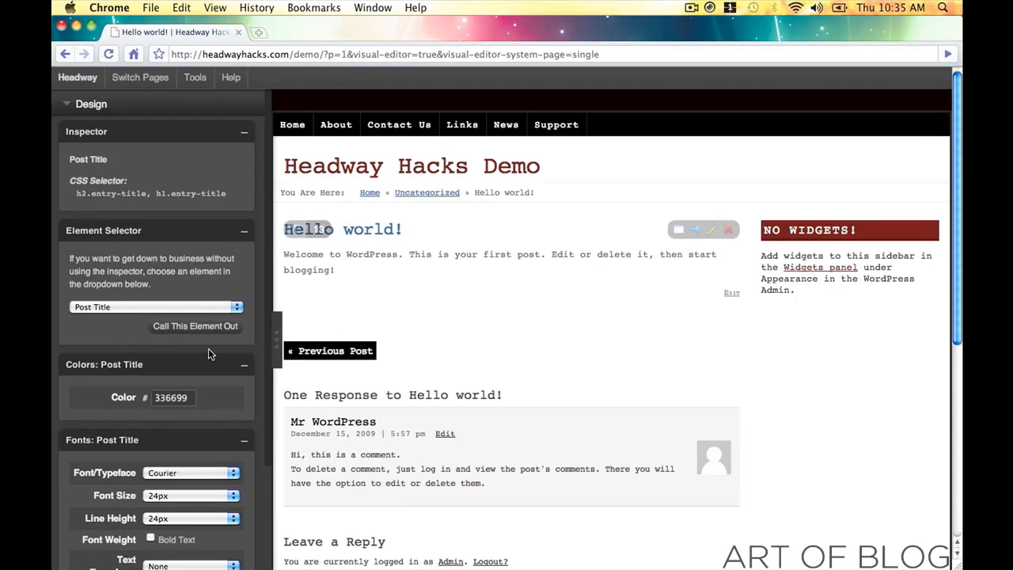
- Change the post title colour from blue to near-black 1c0505
left_click(175, 397)
key("ctrl+v")
left_click(388, 516)
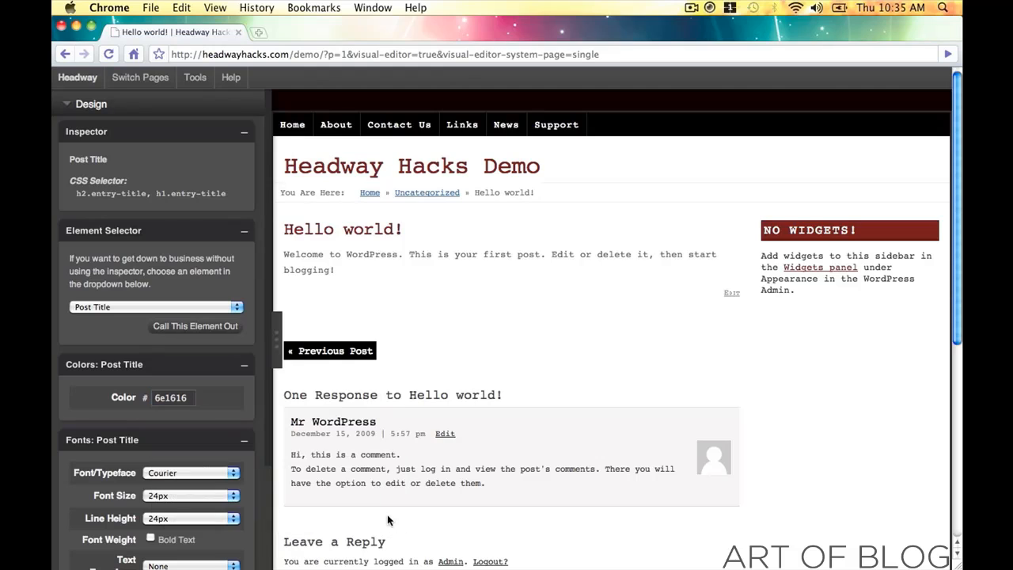
left_click(190, 400)
key("super+c")
left_click(211, 446)
mouse_move(268, 536)
left_mouse_down()
mouse_move(277, 553)
mouse_move(104, 402)
mouse_move(228, 484)
mouse_move(247, 513)
left_mouse_up()
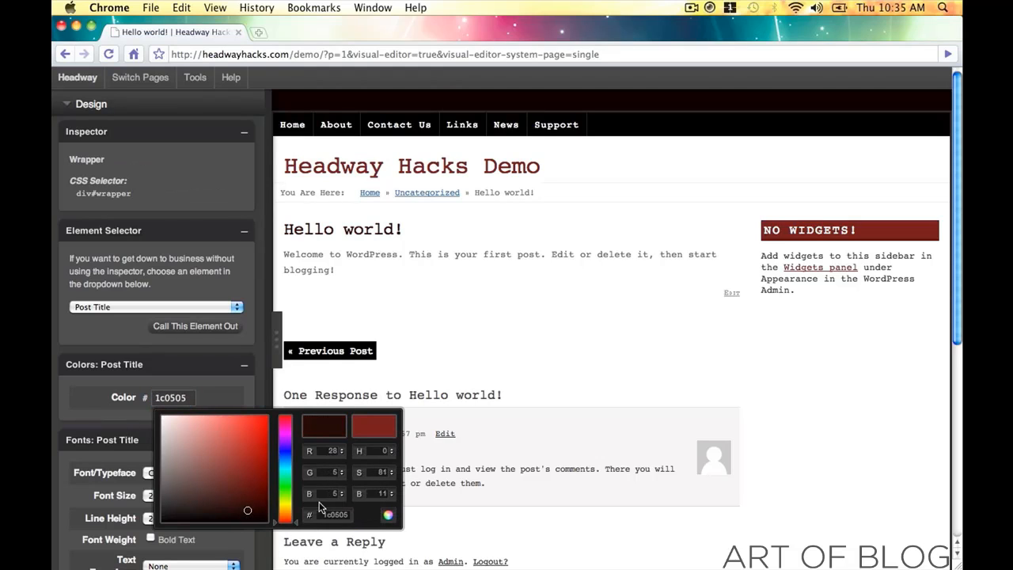
left_click(388, 515)
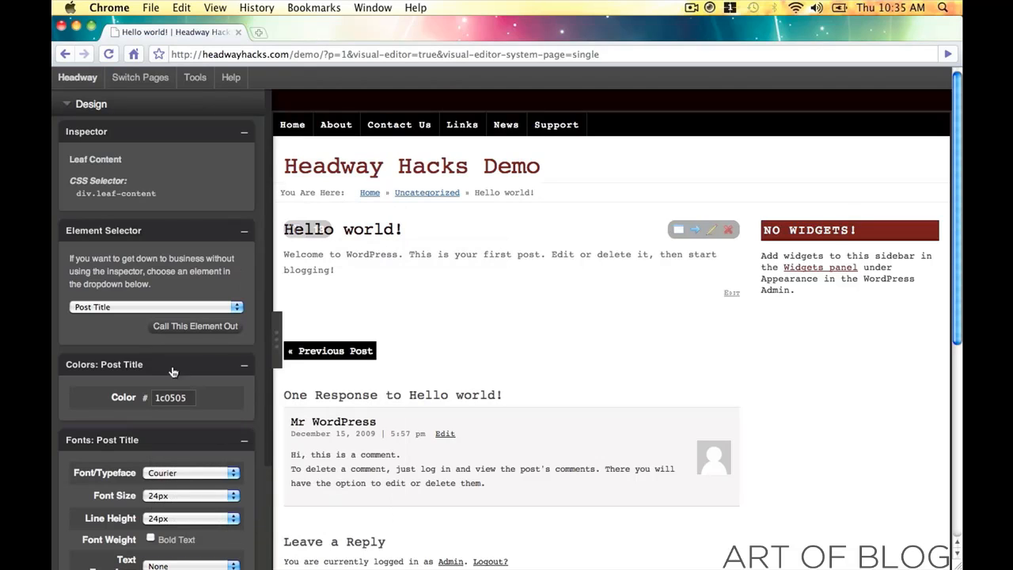
left_click(171, 398)
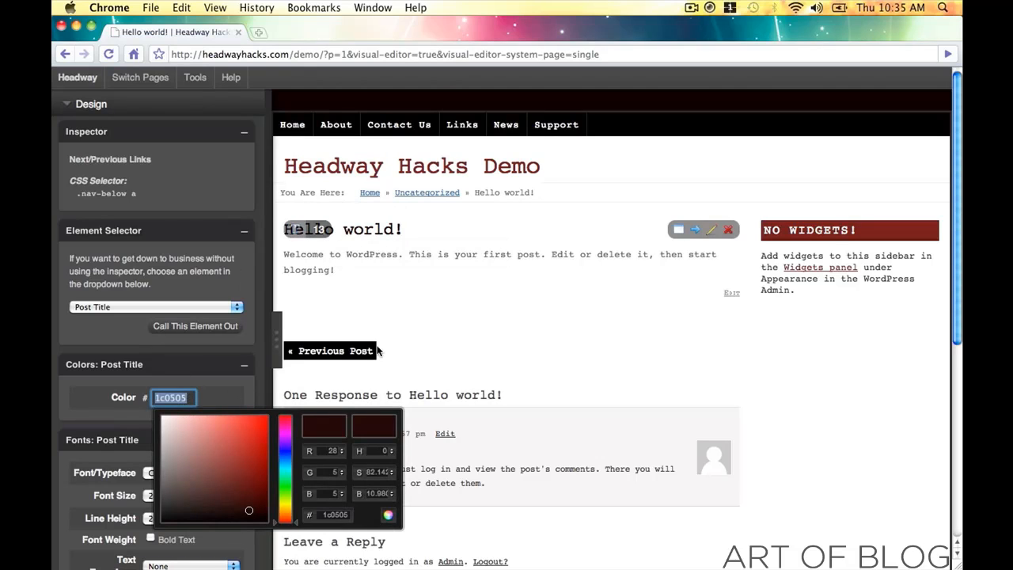
left_click(391, 266)
scroll(359, 273, "down", 3)
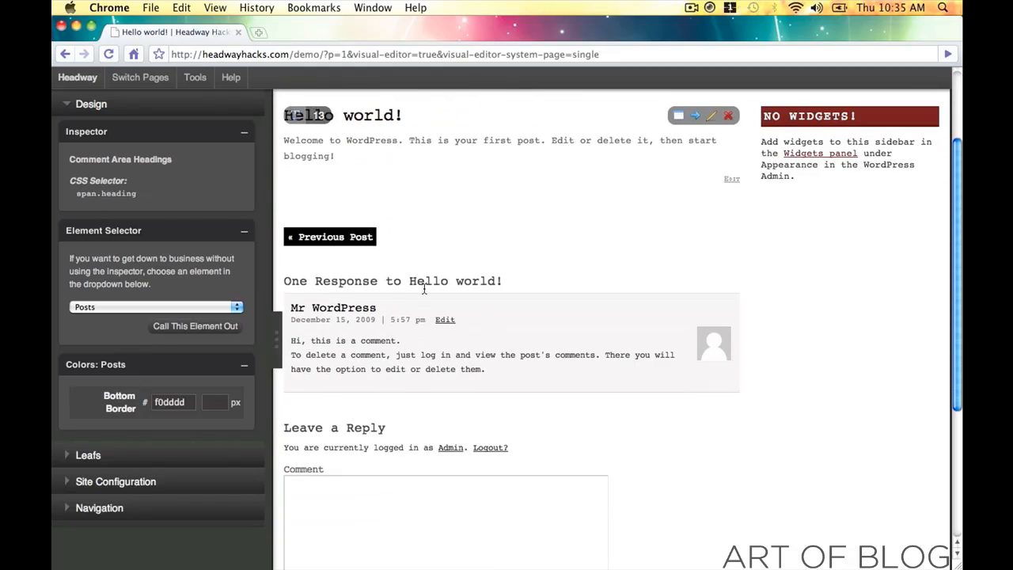
- Set the comment area headings colour to dark red 6e1616
left_click(422, 278)
left_click(164, 398)
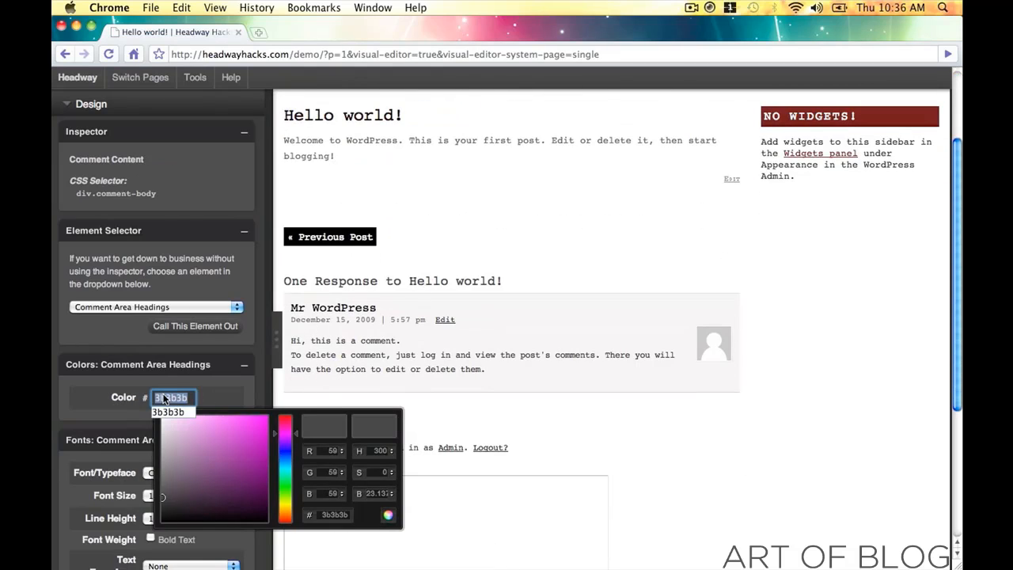
key("super+v")
left_click(386, 514)
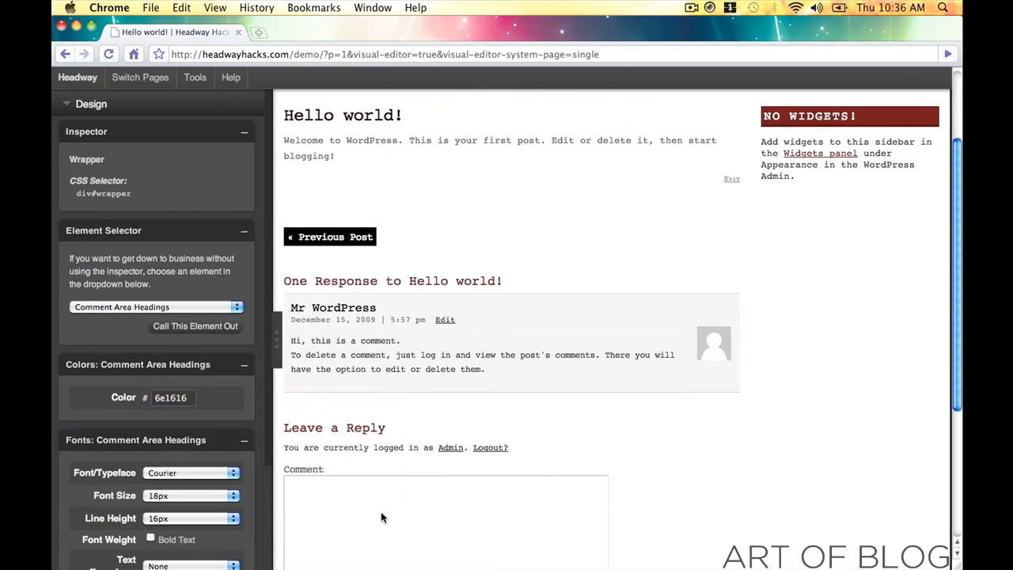
scroll(567, 387, "up", 1)
scroll(570, 385, "up", 1)
- Give the even comments a black 000000 background and a white ffffff bottom border
left_click(517, 398)
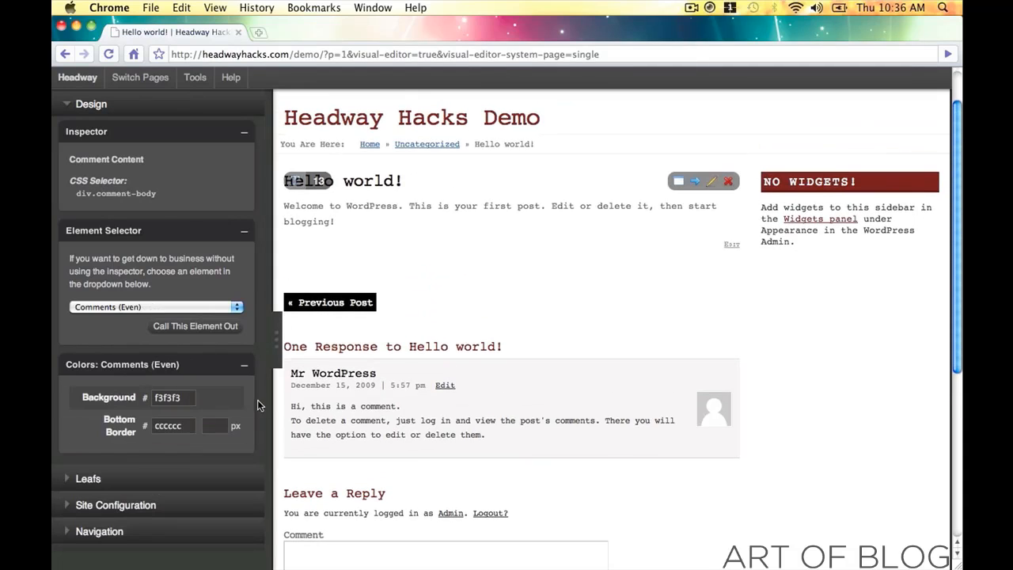
left_click(187, 400)
left_click_drag(228, 460, 289, 536)
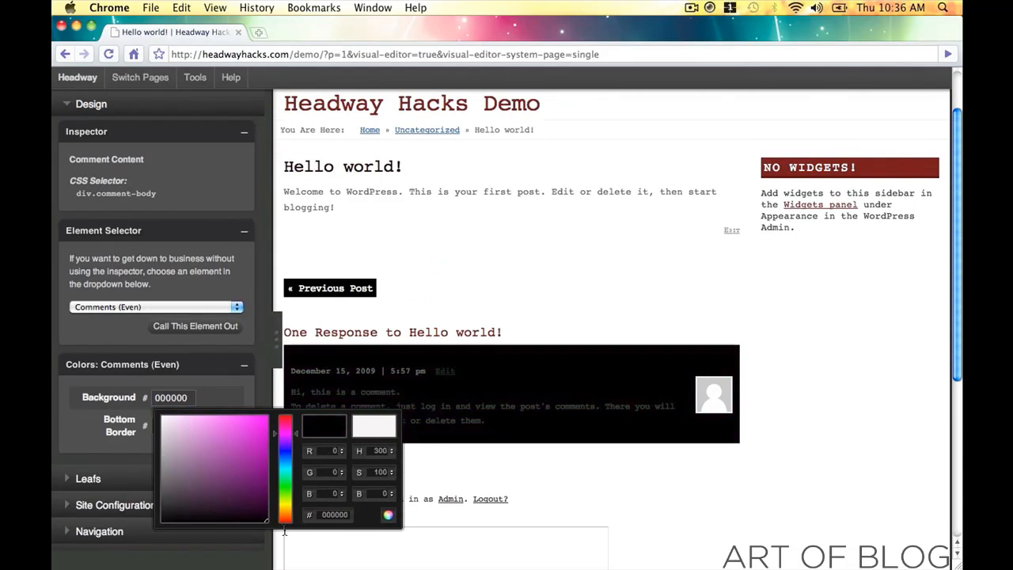
left_click(388, 514)
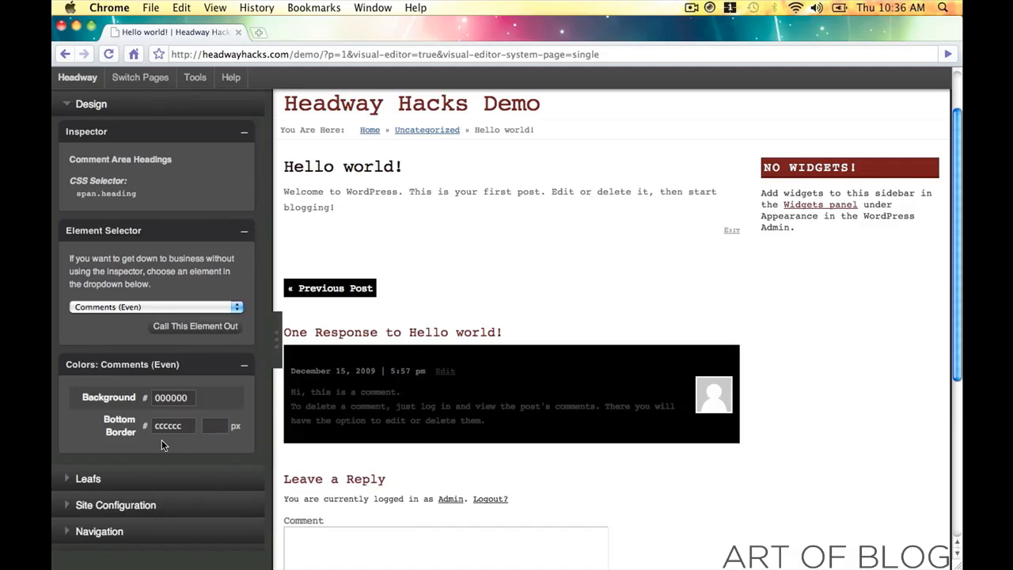
left_click(186, 426)
type("cccccc")
left_click_drag(203, 476, 88, 368)
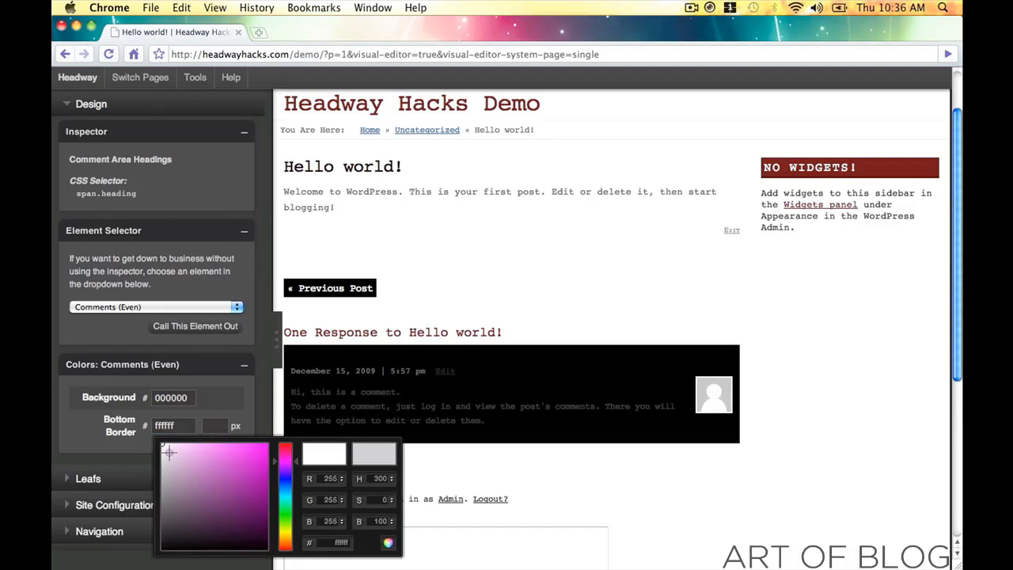
left_click(388, 542)
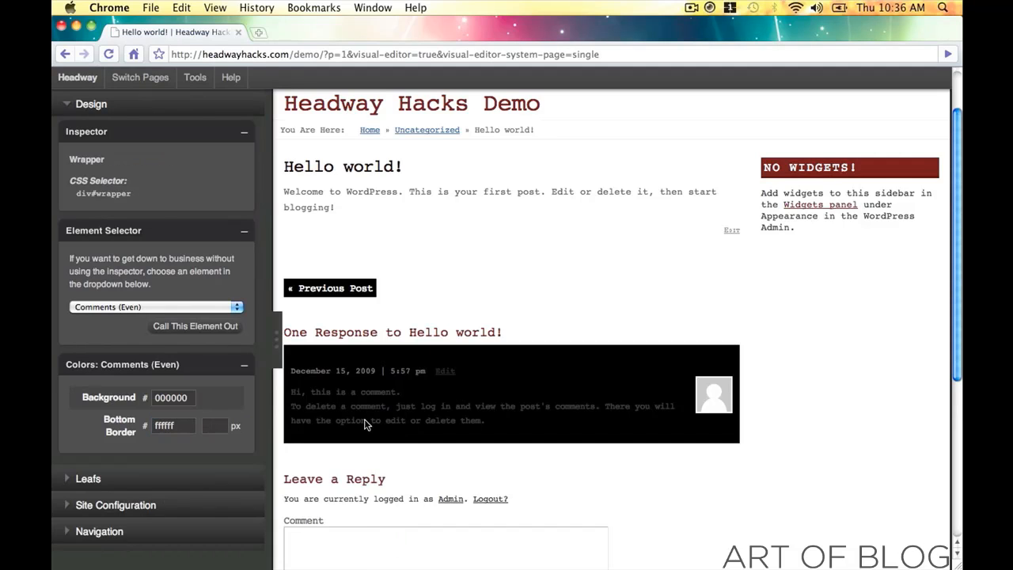
- Make the Comment Author name white ffffff, rather than recolouring the author link
left_click(327, 369)
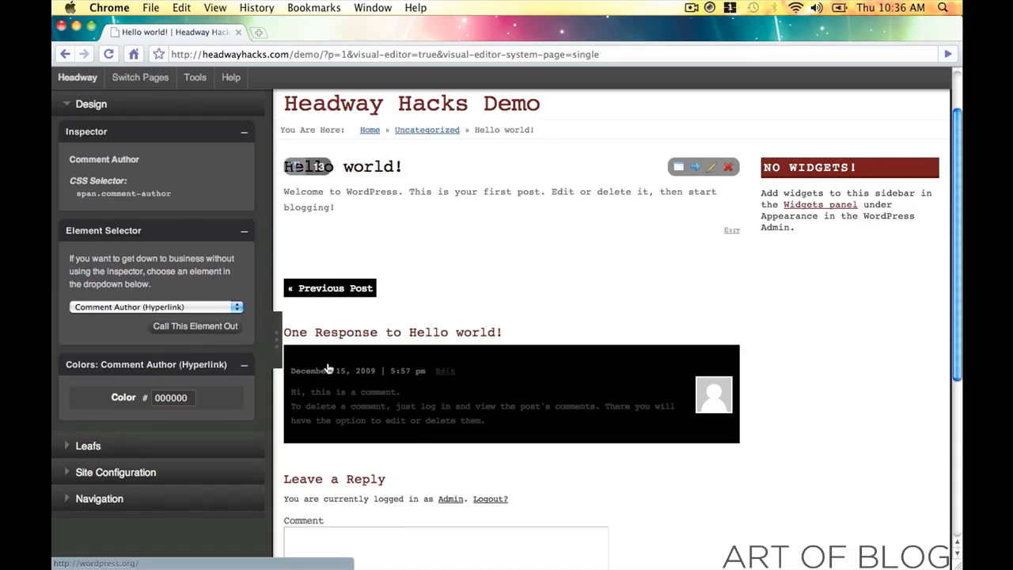
left_click(188, 399)
mouse_move(212, 459)
left_mouse_down()
mouse_move(160, 413)
mouse_move(211, 468)
left_mouse_up()
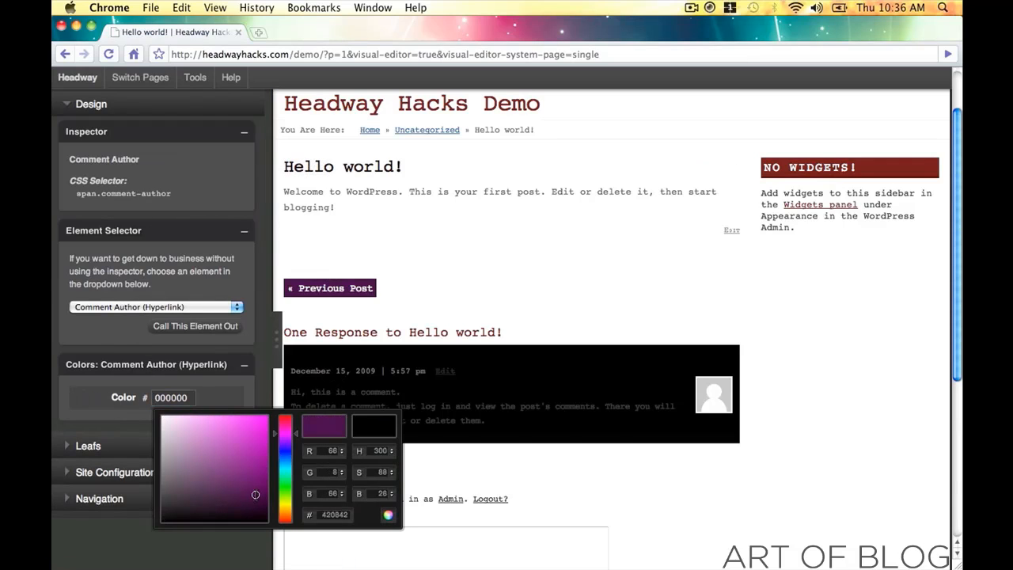
left_click(388, 515)
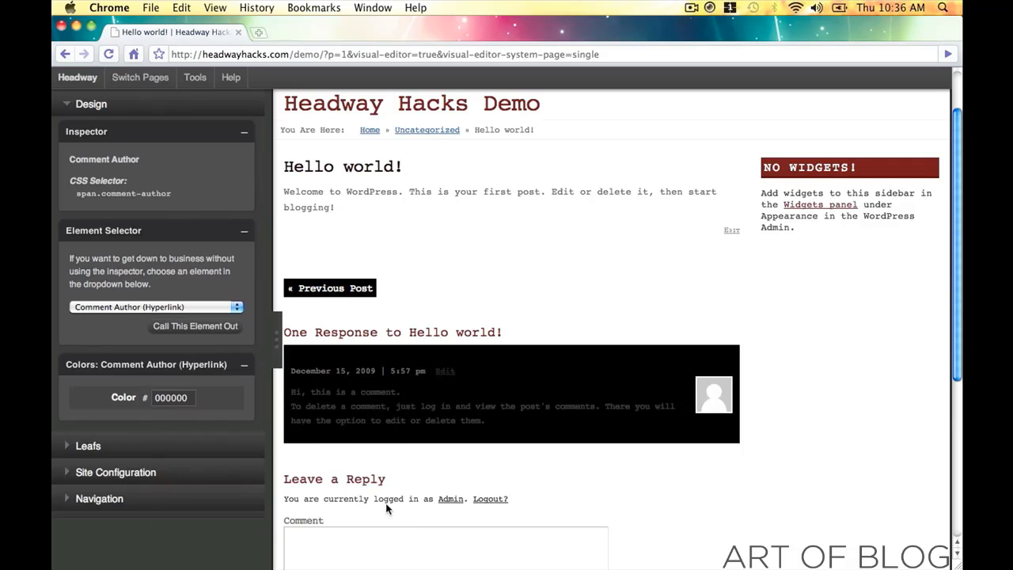
left_click(141, 307)
left_click(139, 307)
left_click(141, 307)
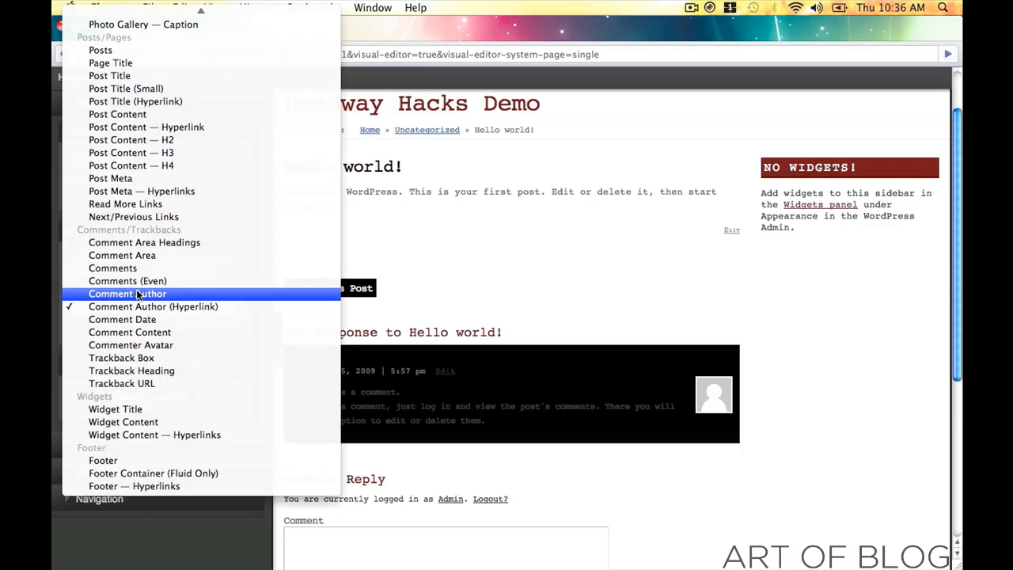
left_click(139, 294)
left_click(183, 398)
mouse_move(198, 420)
left_mouse_down()
mouse_move(233, 464)
mouse_move(114, 380)
left_mouse_up()
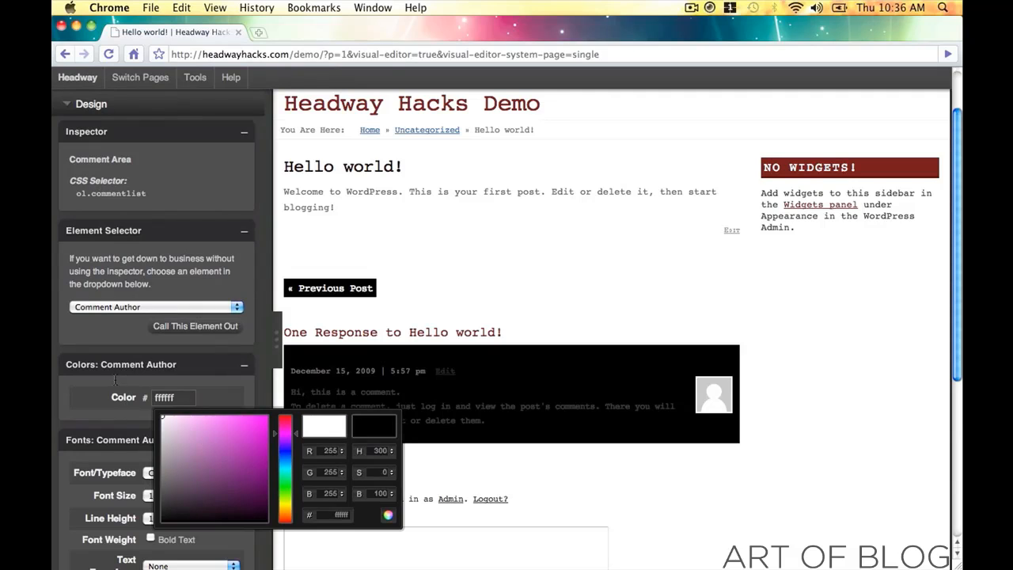
left_click(384, 523)
left_click(490, 368)
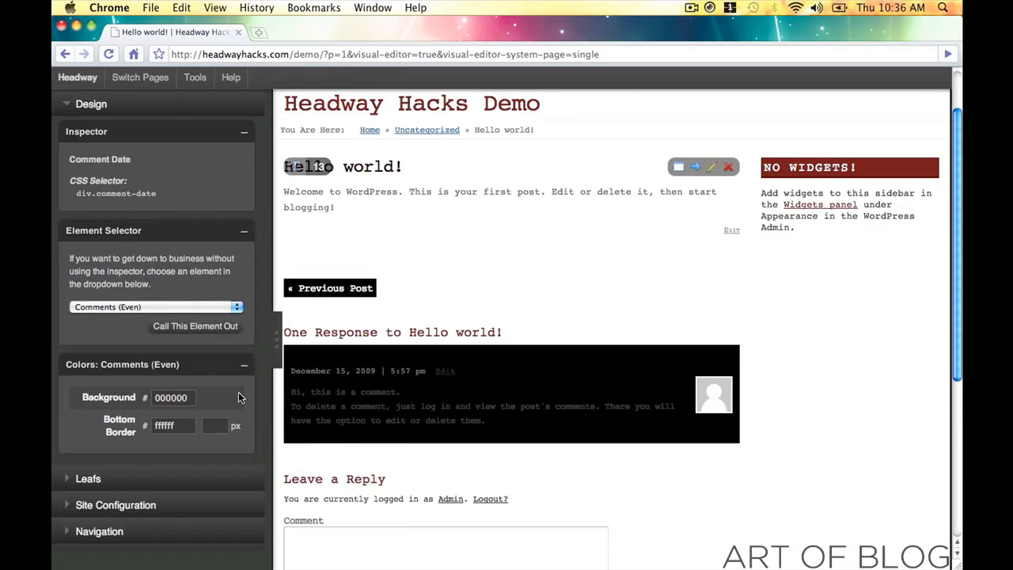
left_click(182, 397)
- Lighten the even comment background to f0f0f0 and make the comment date grey 8c8c8c
type("d4d4d4")
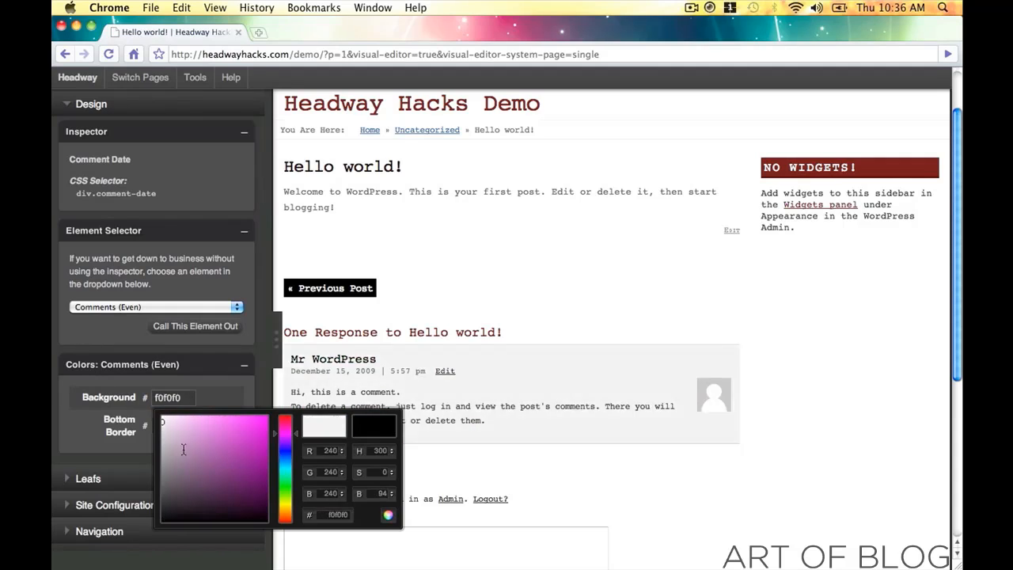
left_click_drag(159, 434, 158, 421)
left_click(388, 514)
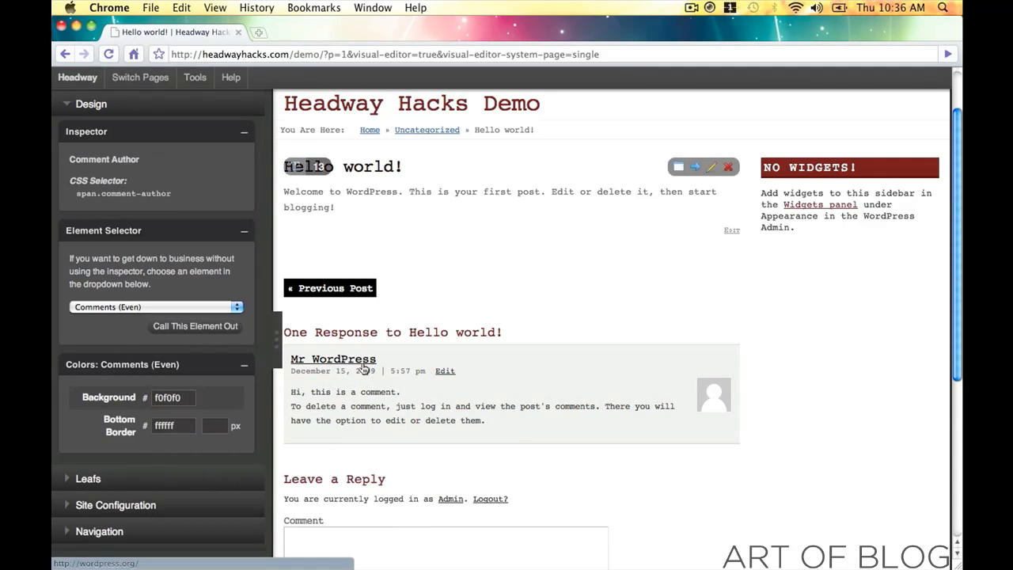
left_click(332, 358)
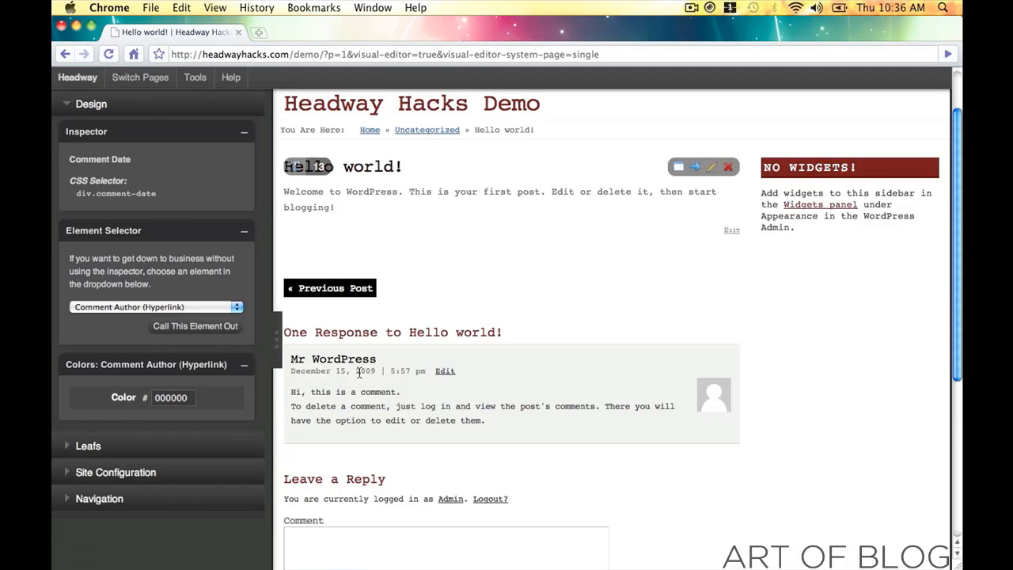
left_click(334, 371)
left_click(184, 394)
mouse_move(226, 440)
left_mouse_down()
mouse_move(286, 460)
mouse_move(221, 483)
mouse_move(170, 453)
mouse_move(139, 464)
left_mouse_up()
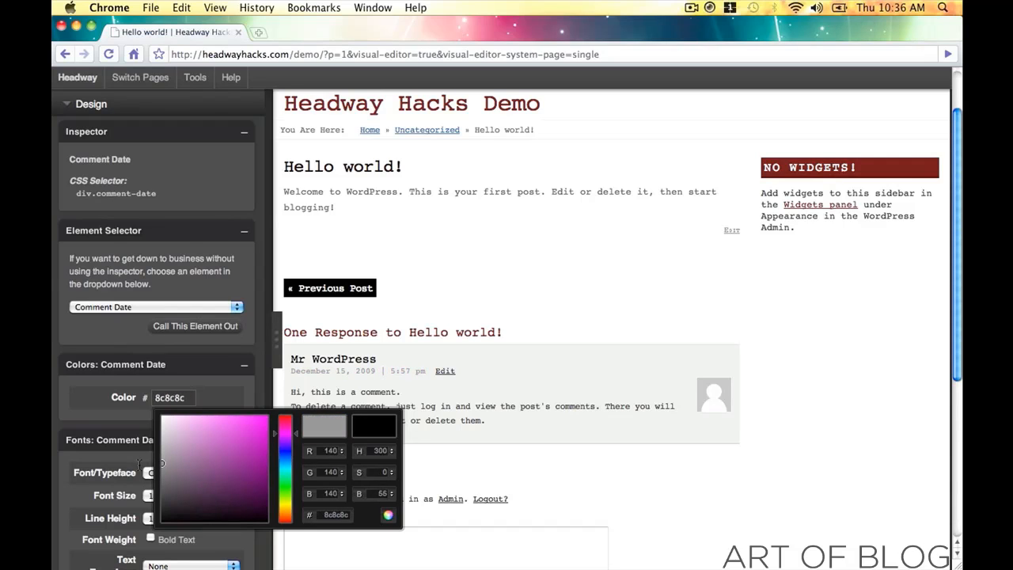
left_click(389, 514)
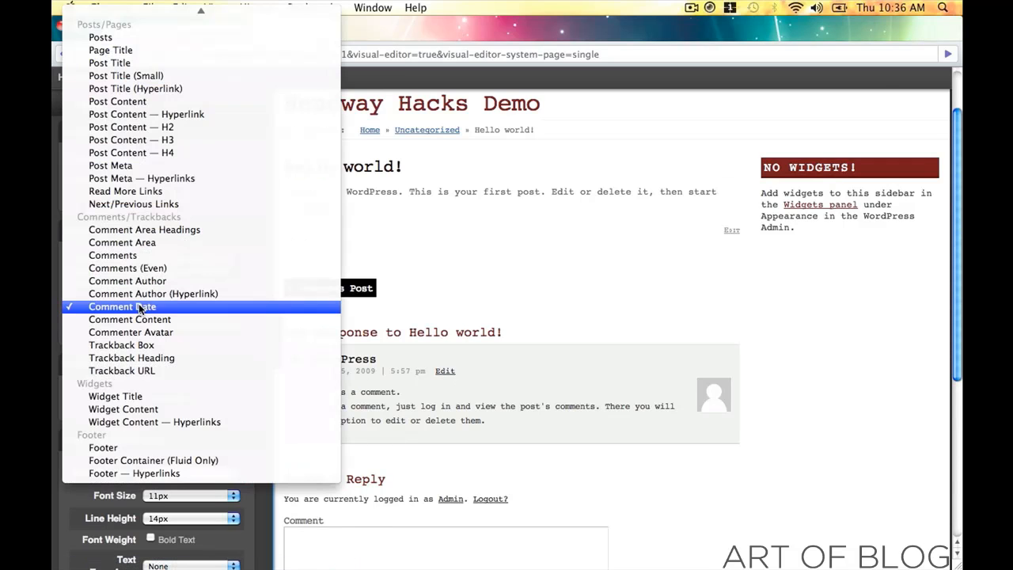
- Set the Comment Author (Hyperlink) colour to black 000000
left_click(139, 307)
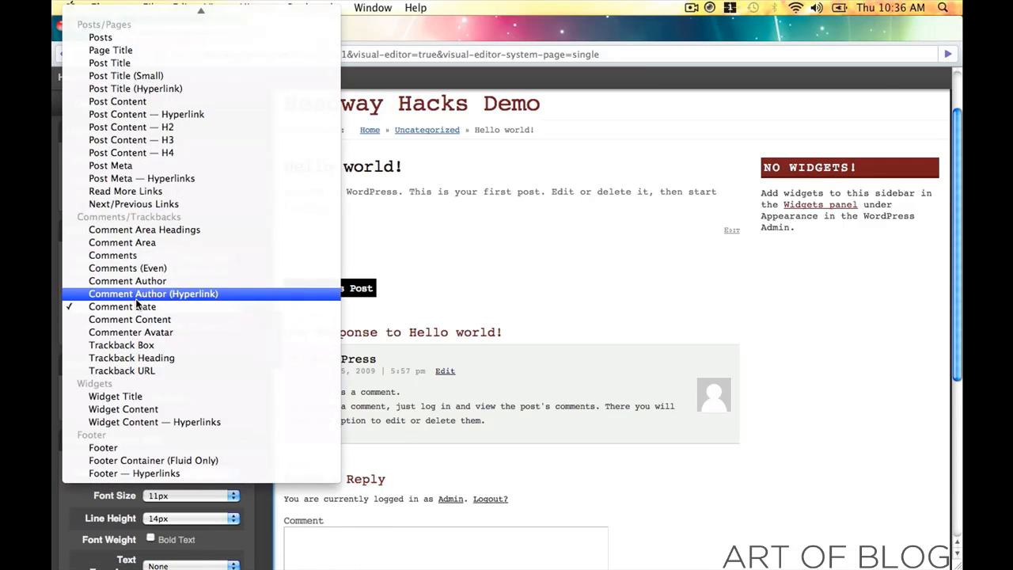
left_click(135, 298)
left_click(187, 398)
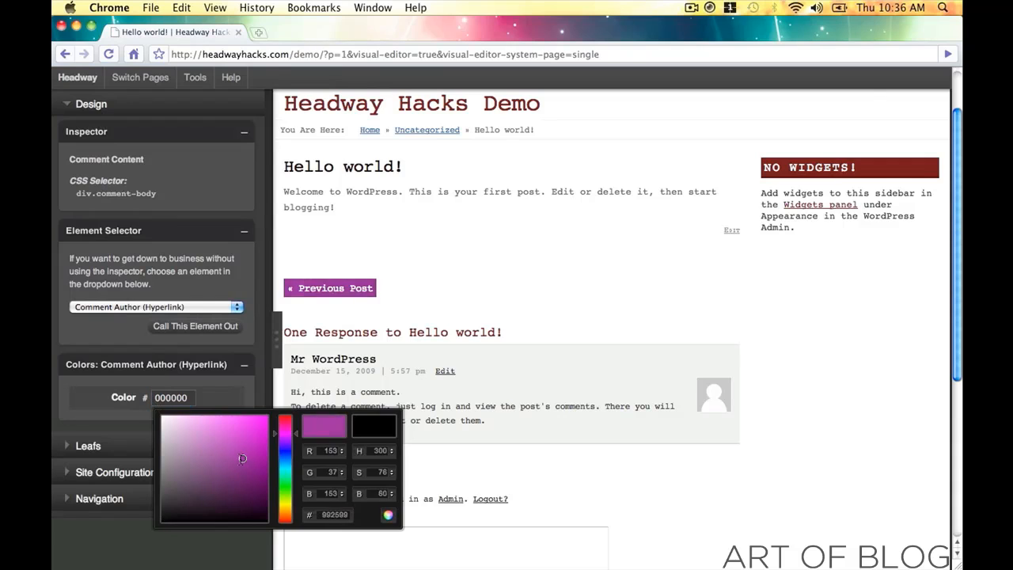
left_click_drag(252, 503, 404, 545)
left_click(387, 516)
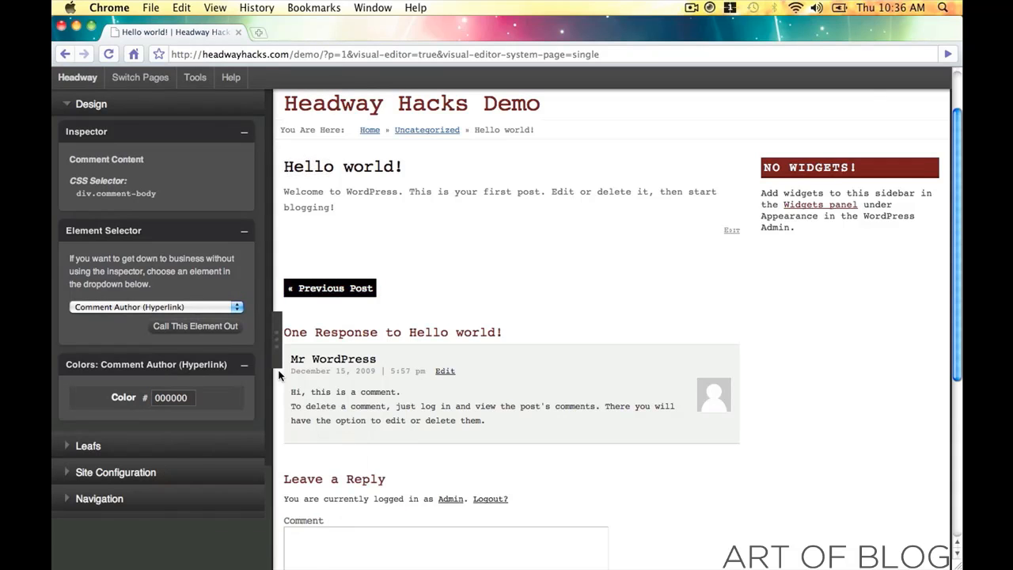
left_click(277, 342)
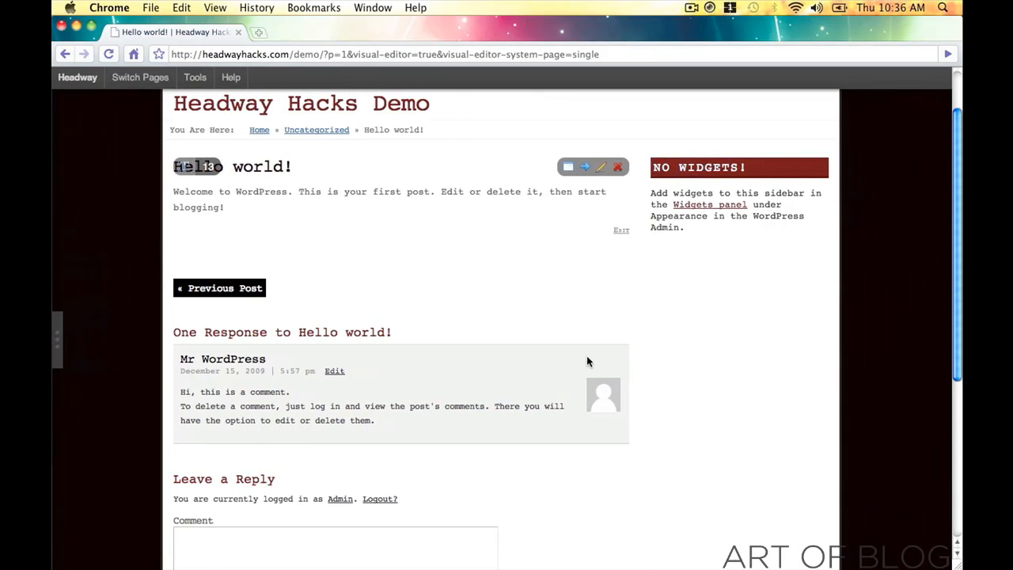
- Scroll down to the Trackback URL and open its Font Size options
scroll(649, 325, "down", 5)
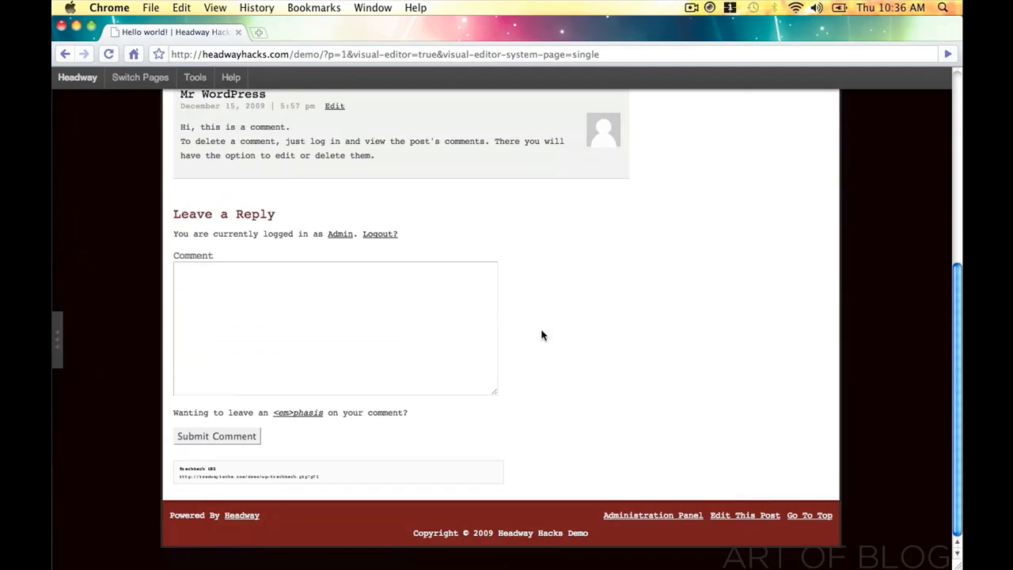
left_click(58, 340)
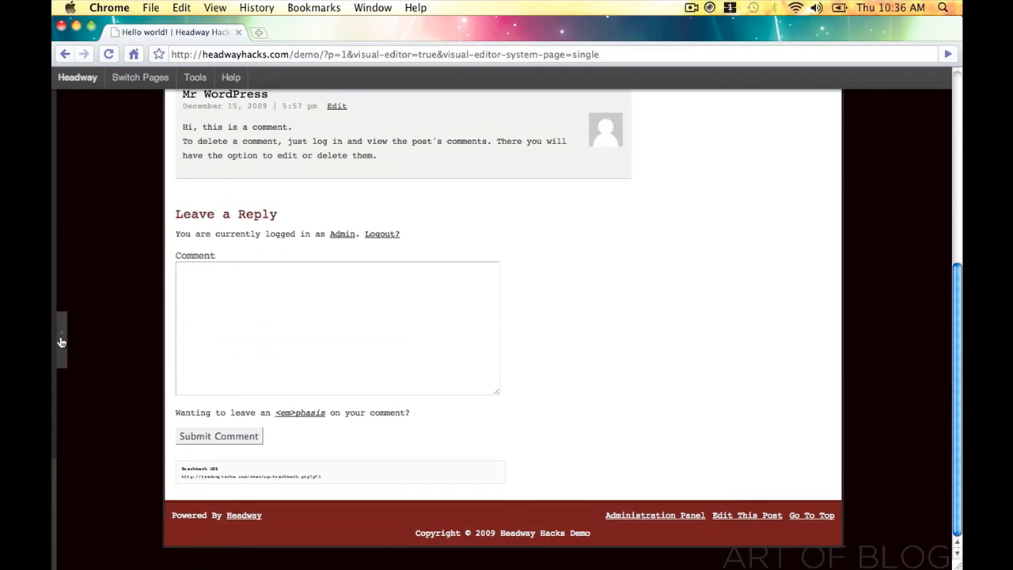
left_click(185, 475)
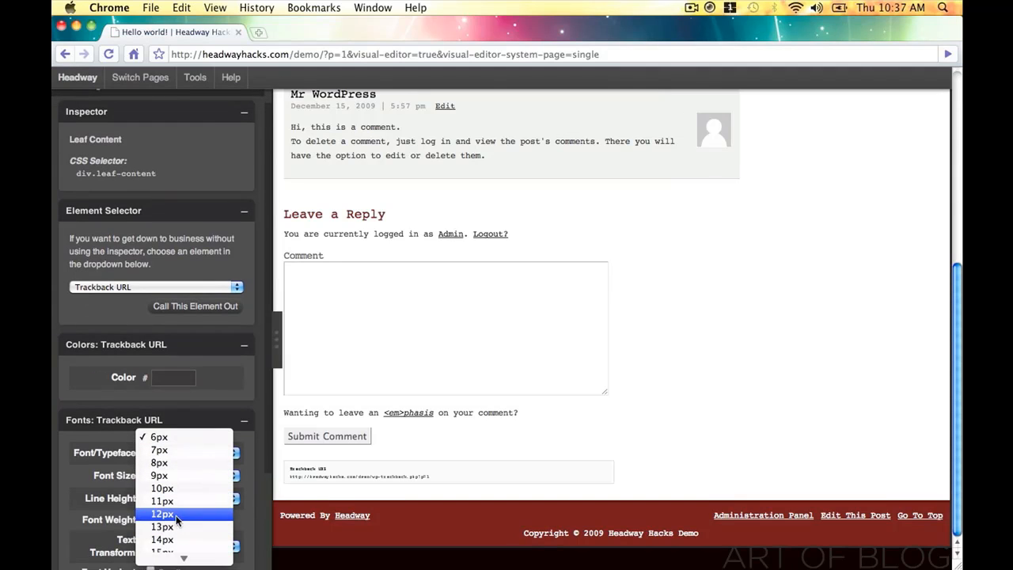
- Set the Trackback URL font size and line height to 12px
left_click(175, 514)
left_click(184, 498)
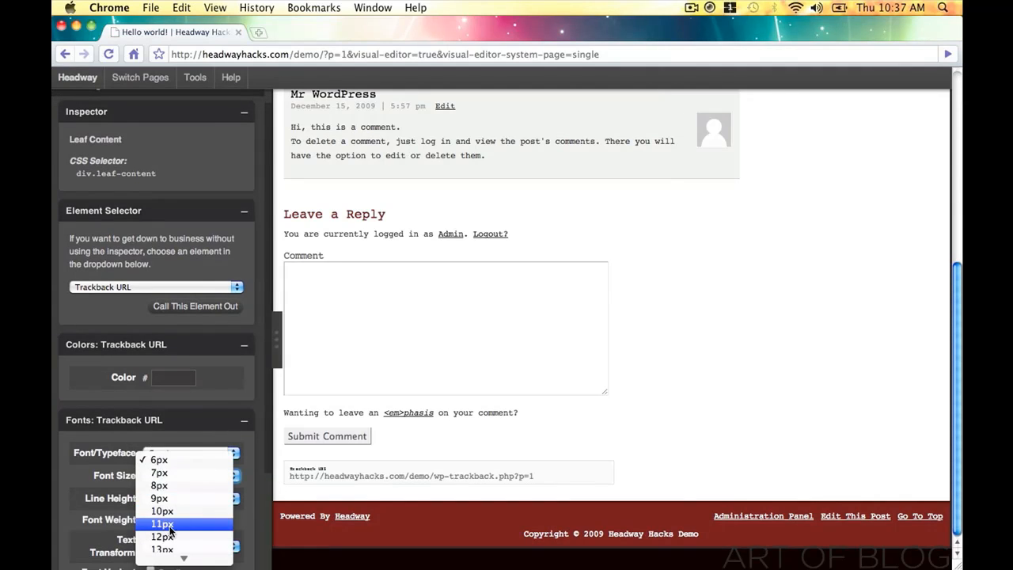
left_click(177, 520)
- Set the Trackback Heading font size and line height to 12px, then hide the panel
left_click(301, 470)
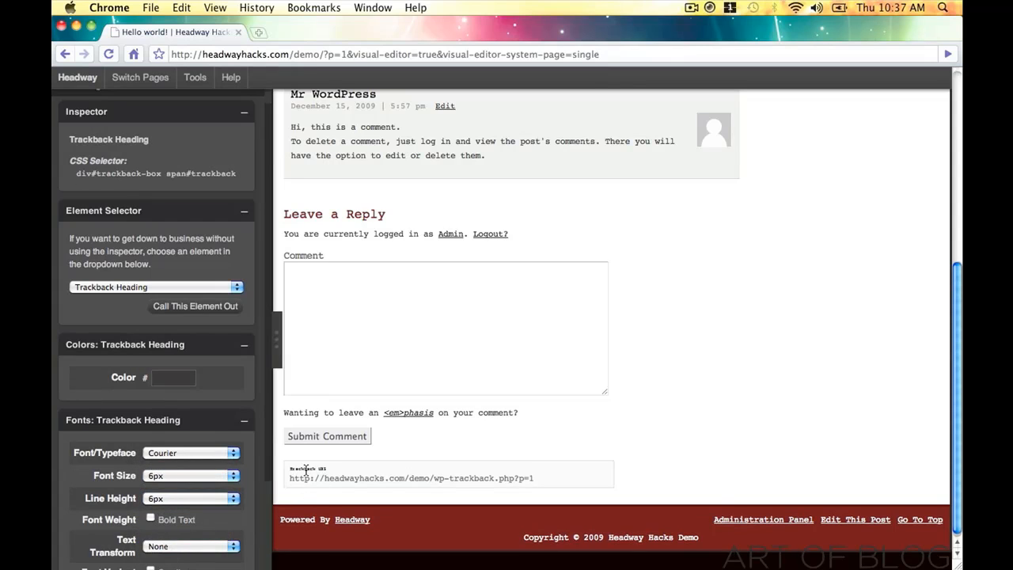
left_click(166, 475)
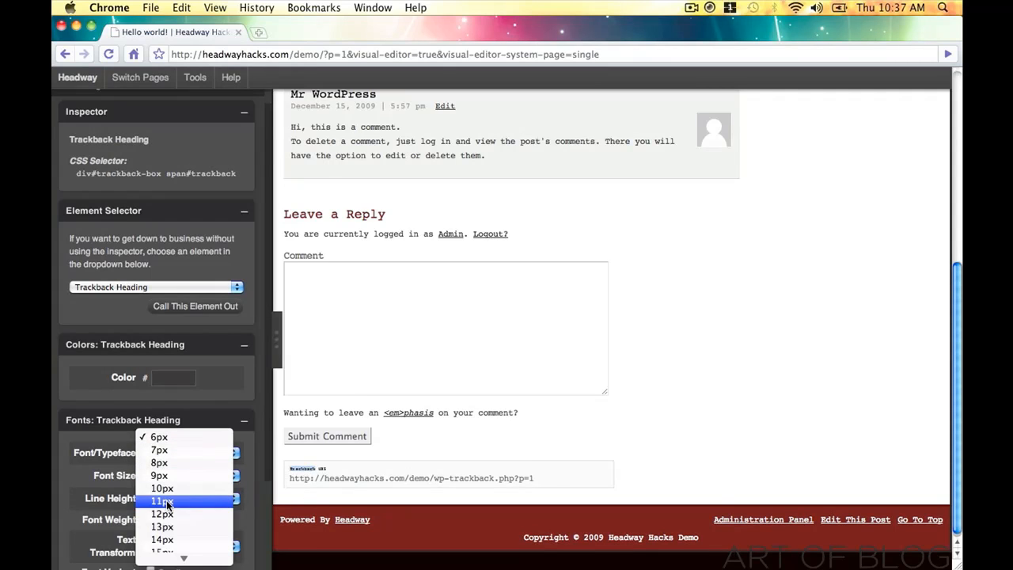
left_click(167, 512)
left_click(202, 500)
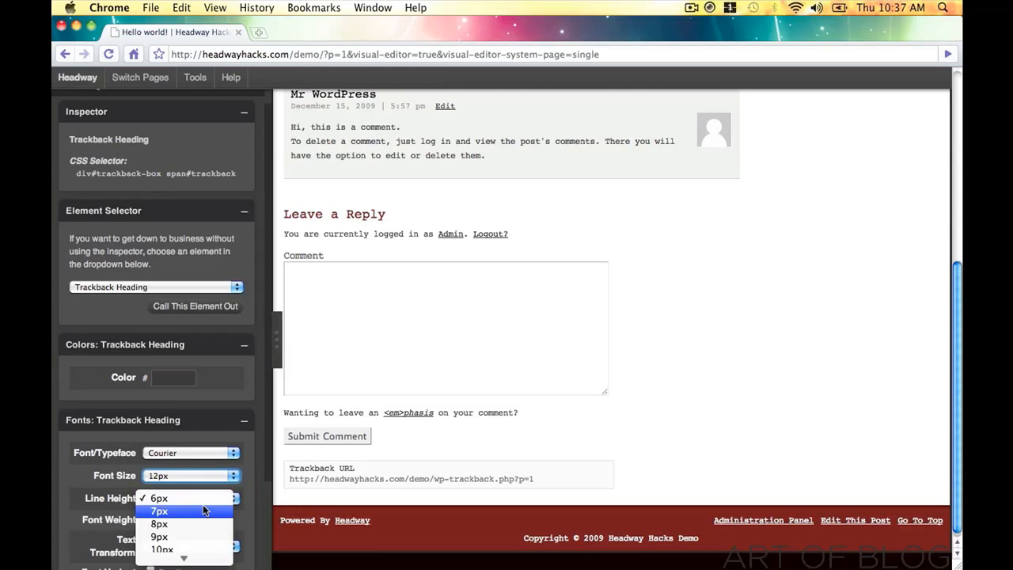
left_click(186, 518)
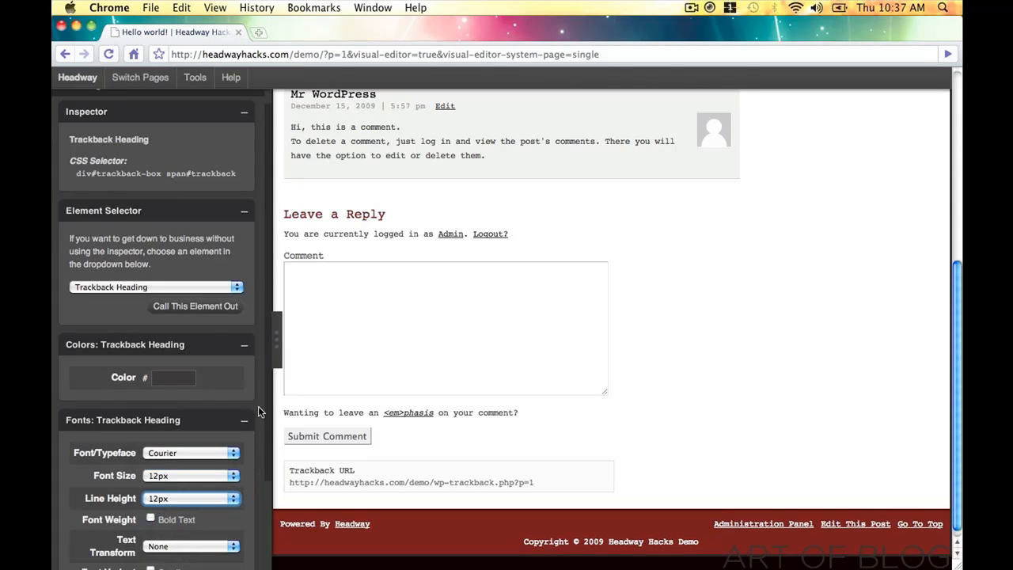
left_click(275, 354)
scroll(393, 414, "up", 5)
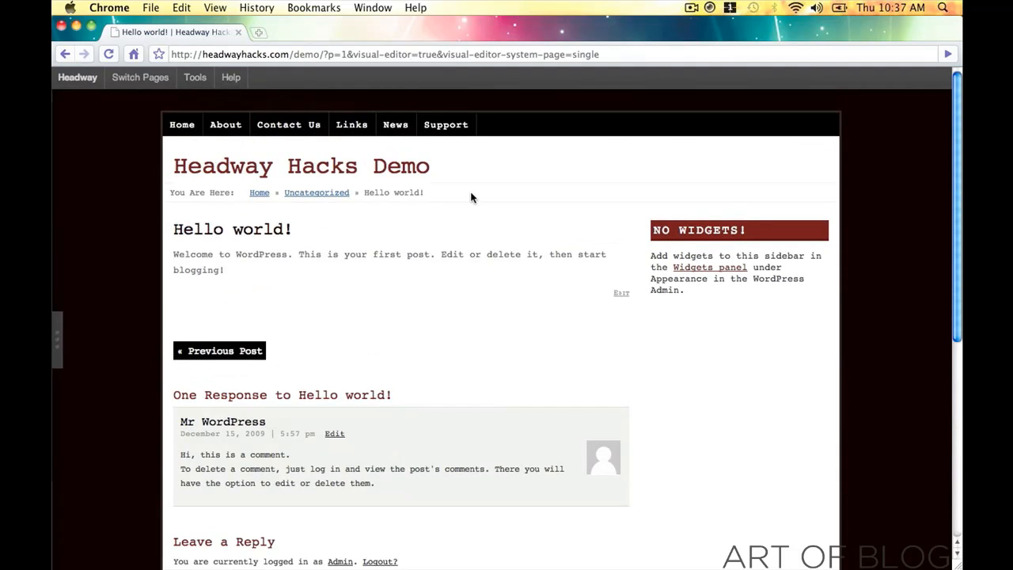
- Change the Breadcrumbs background from white to pale pink f2e6e6 using the colour picker
left_click(53, 339)
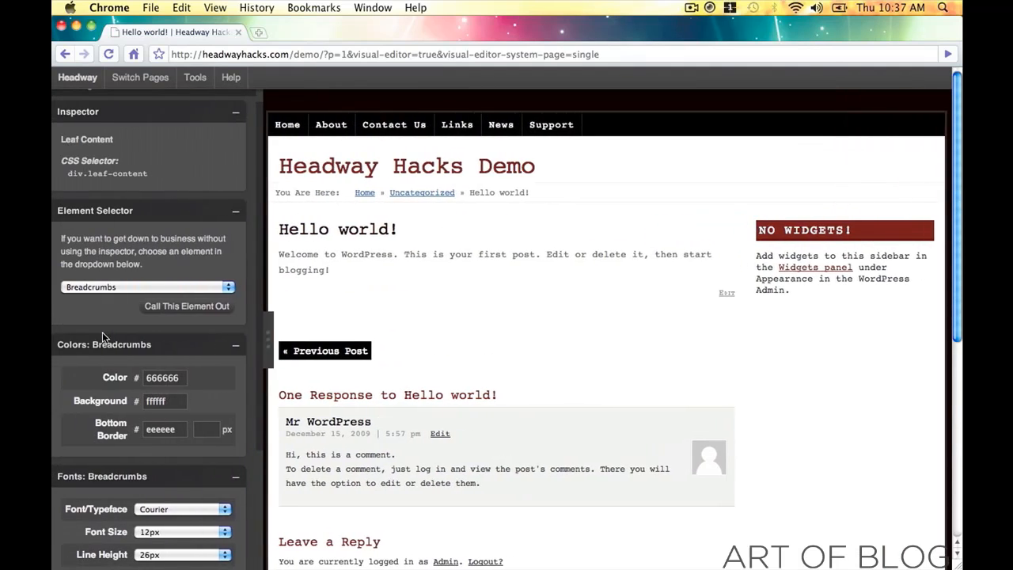
left_click(180, 400)
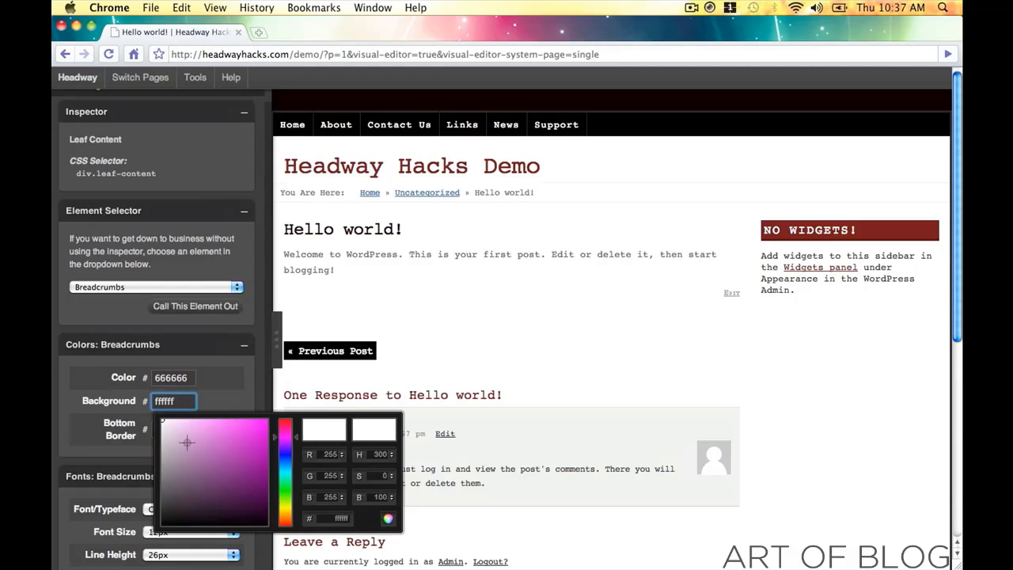
left_click_drag(286, 488, 285, 520)
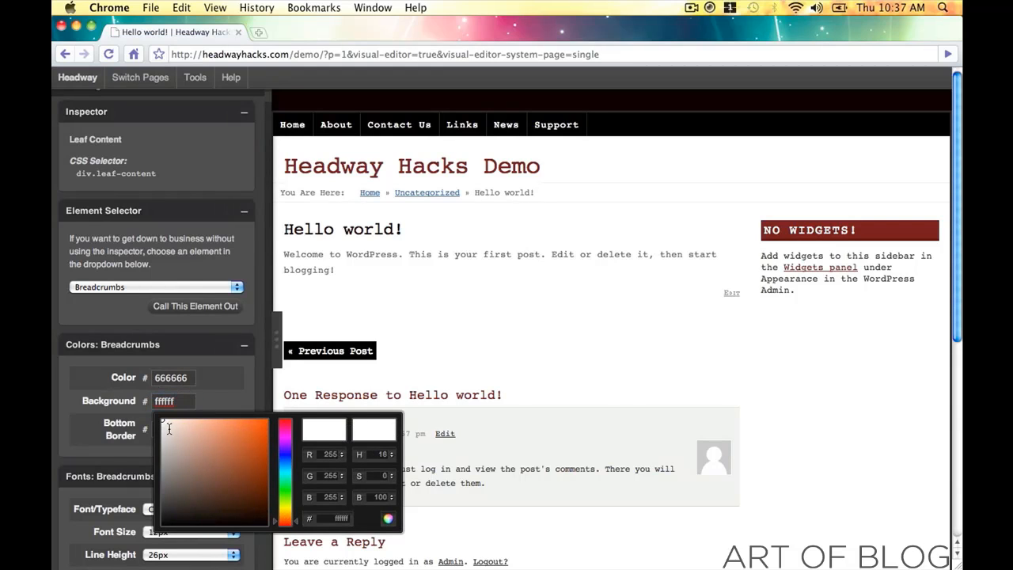
left_click(168, 428)
left_click_drag(168, 427, 164, 424)
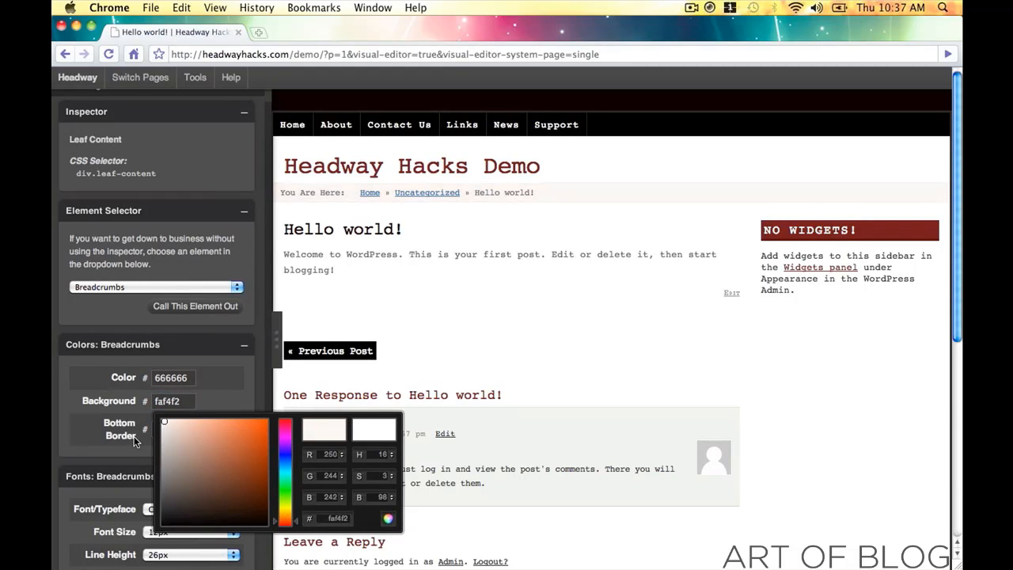
left_click_drag(286, 454, 285, 419)
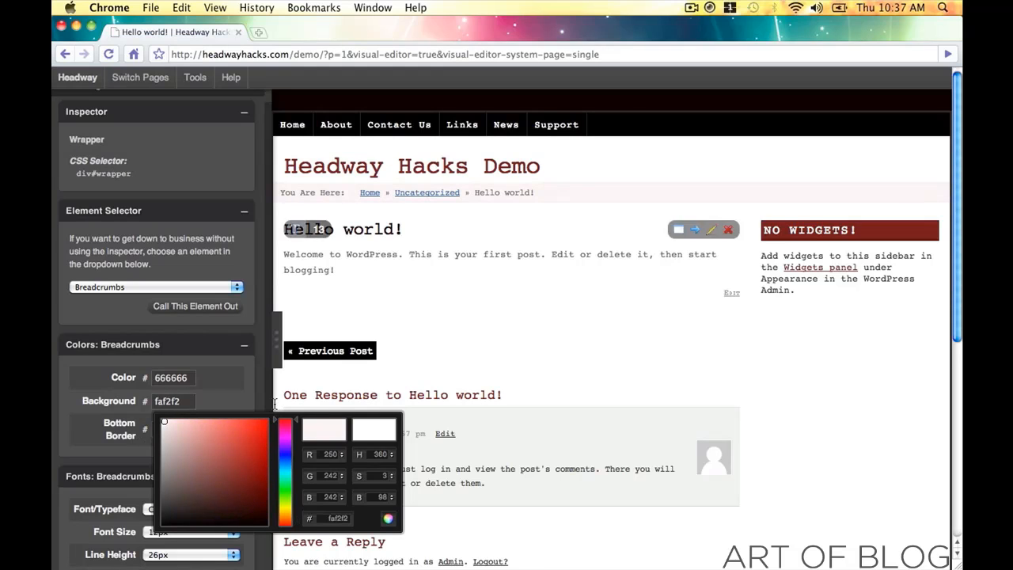
left_click(166, 424)
left_click_drag(166, 425, 164, 425)
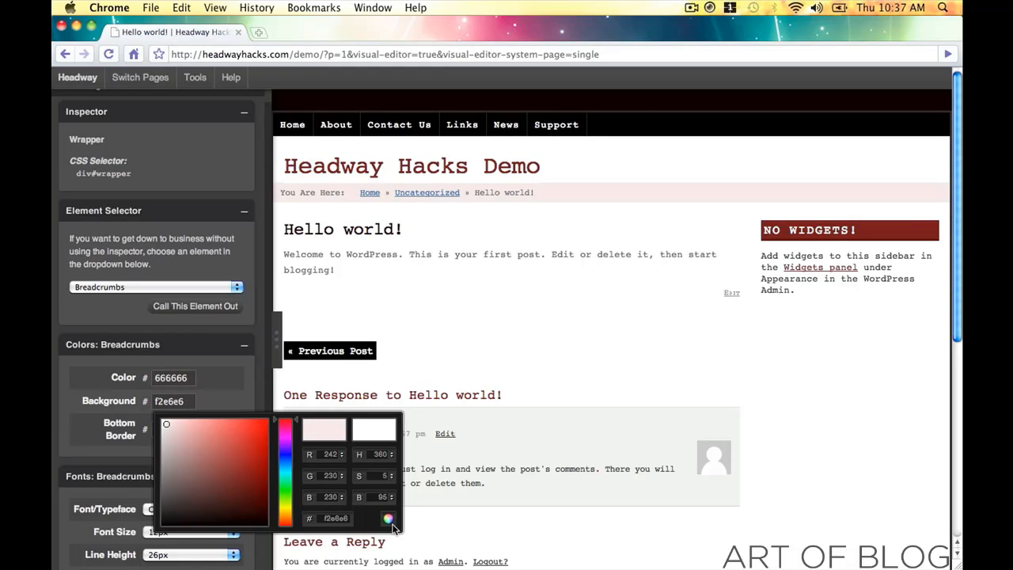
left_click(389, 521)
left_click(378, 195)
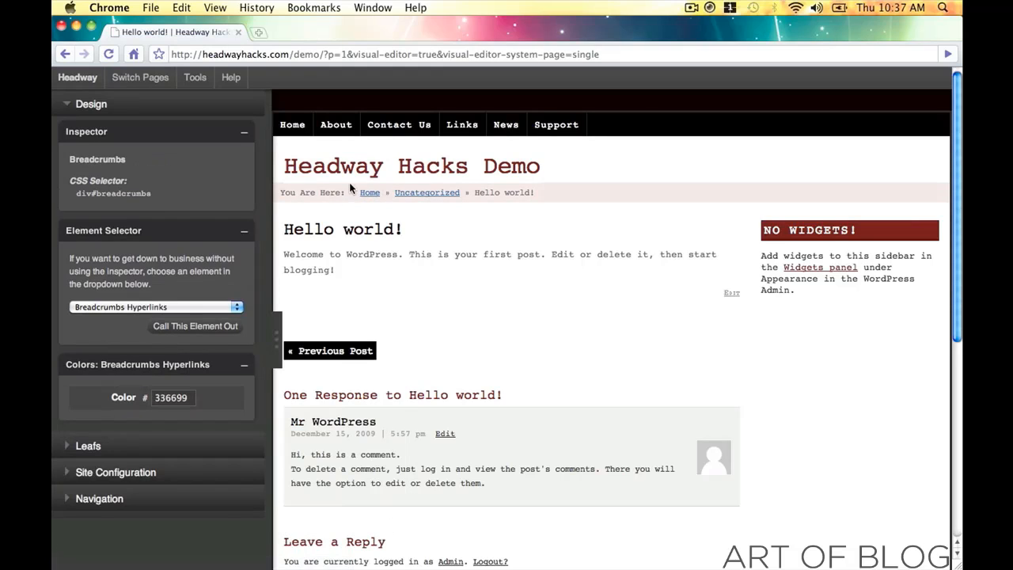
- Set the Breadcrumbs Hyperlinks colour to dark red 6e1616
left_click(348, 171)
left_click(189, 400)
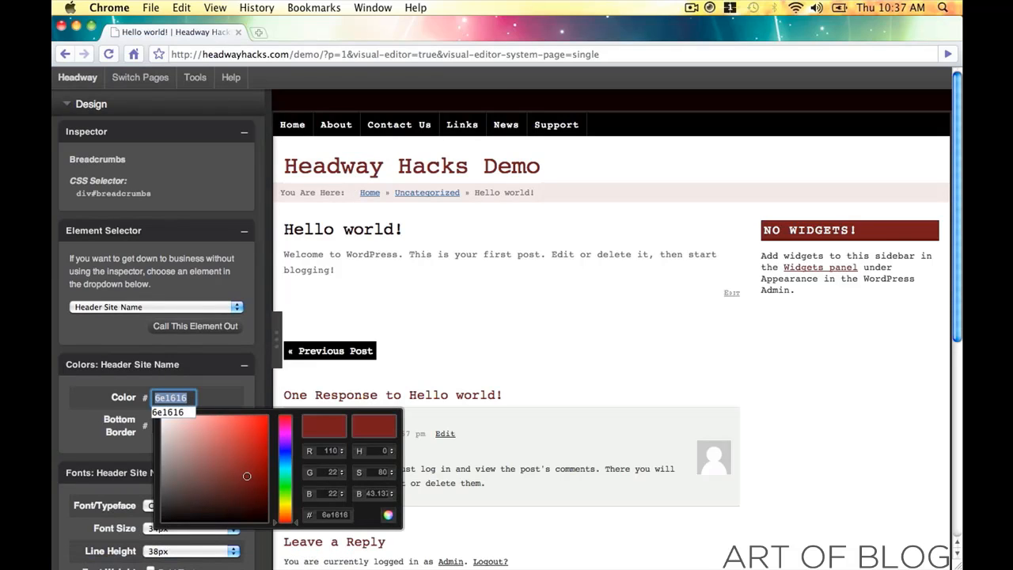
left_click(386, 515)
left_click(370, 193)
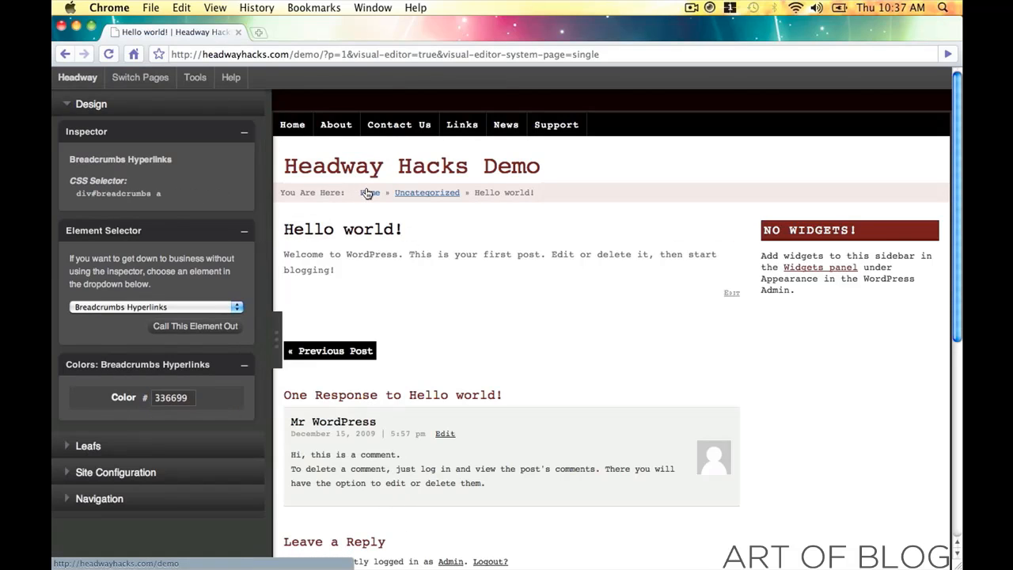
left_click(184, 400)
type("6e1616")
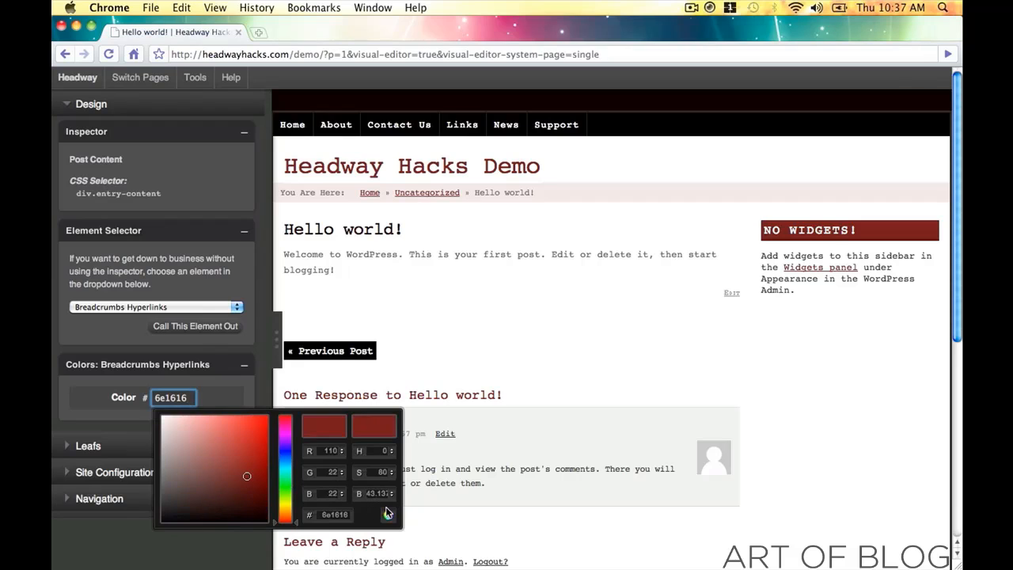
left_click(387, 515)
- Give the breadcrumb text a reddish dark grey 706767 and hide the design panel
left_click(489, 196)
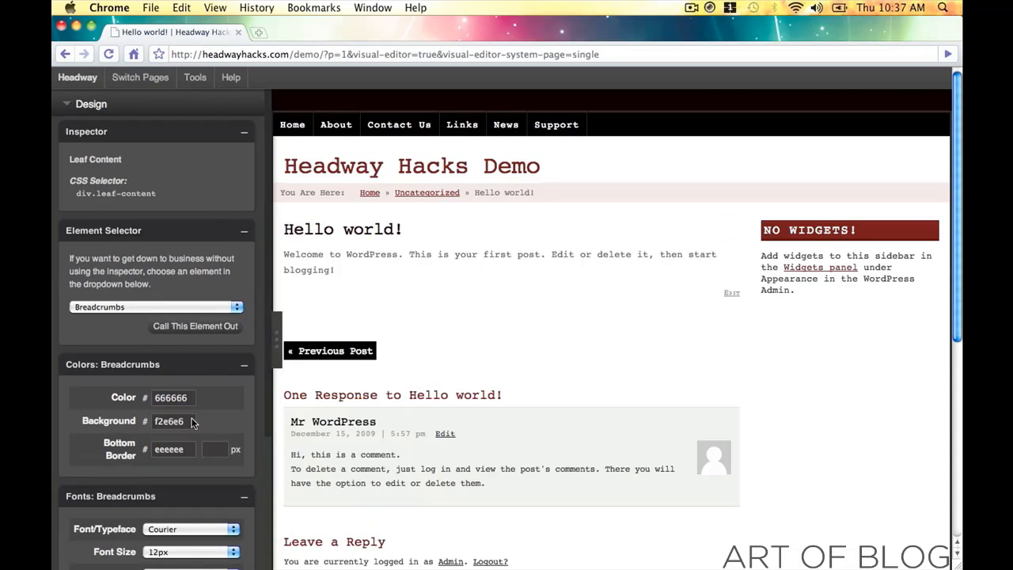
left_click(158, 397)
mouse_move(202, 448)
left_mouse_down()
mouse_move(207, 459)
mouse_move(204, 435)
mouse_move(261, 510)
mouse_move(190, 499)
mouse_move(170, 475)
left_mouse_up()
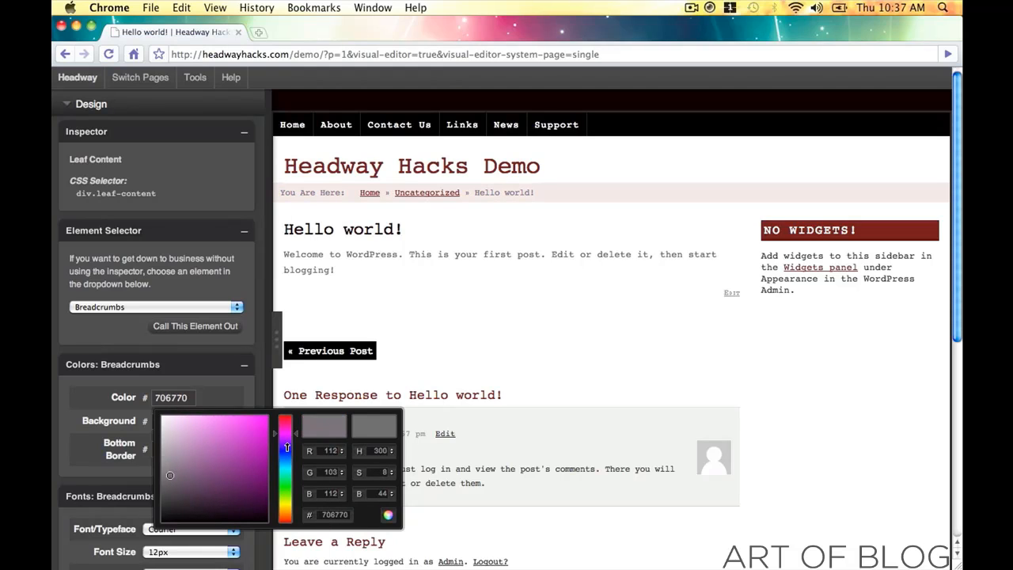
left_click_drag(287, 448, 287, 414)
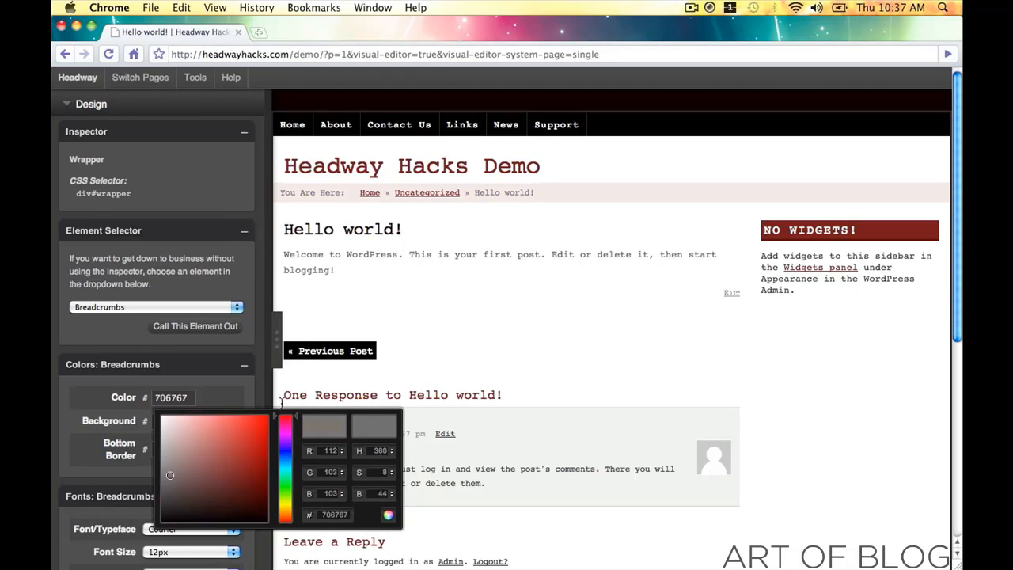
left_click(404, 521)
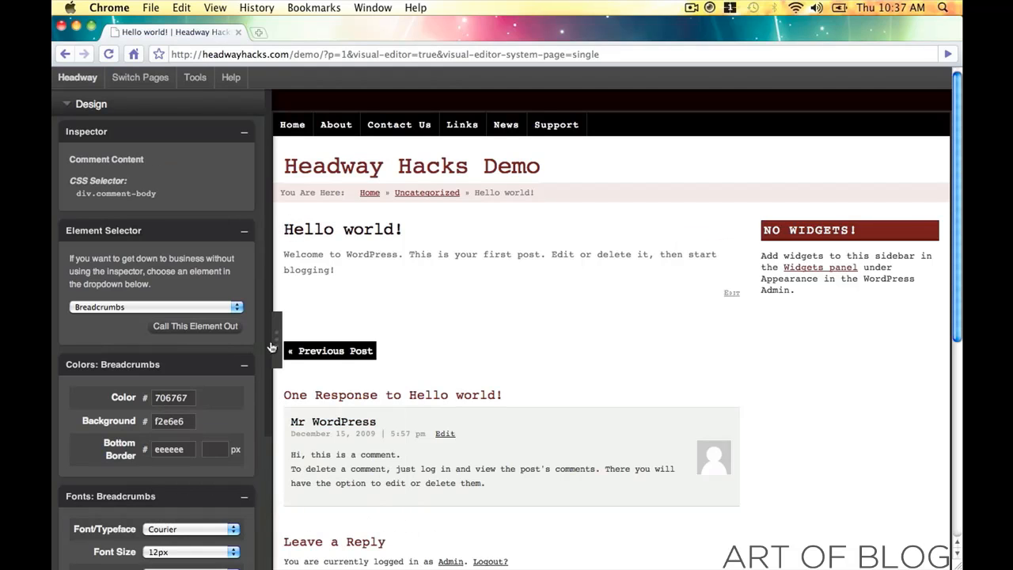
left_click(272, 348)
left_click(77, 77)
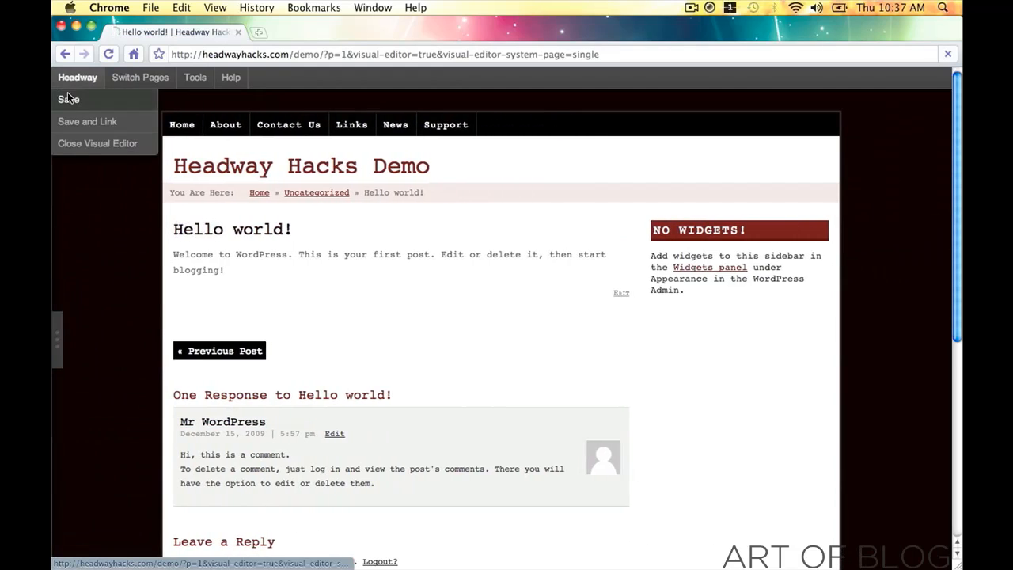
- Save the design, then collapse the sidebar to preview the restyled Hello world! post
left_click(68, 98)
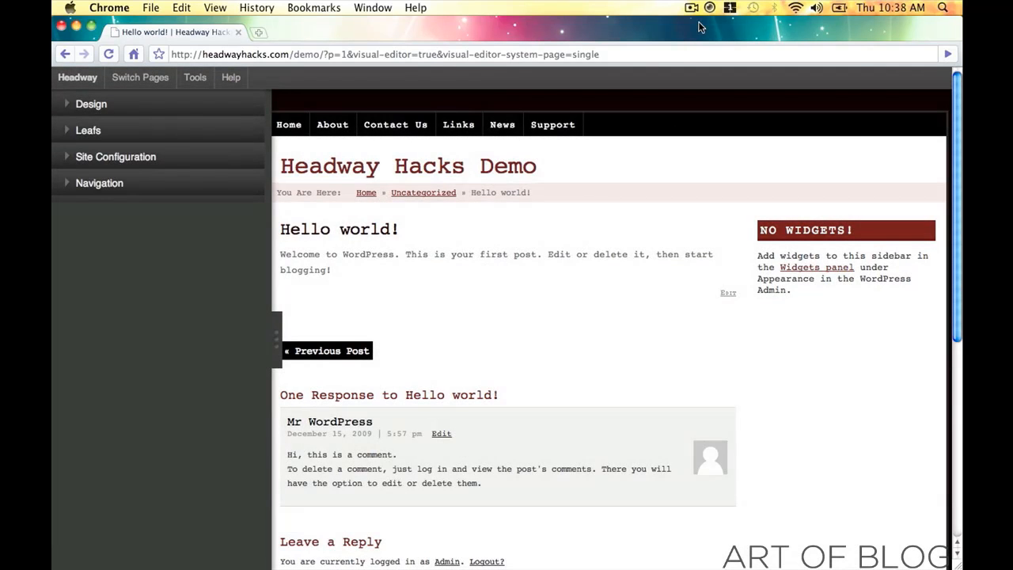
left_click(693, 8)
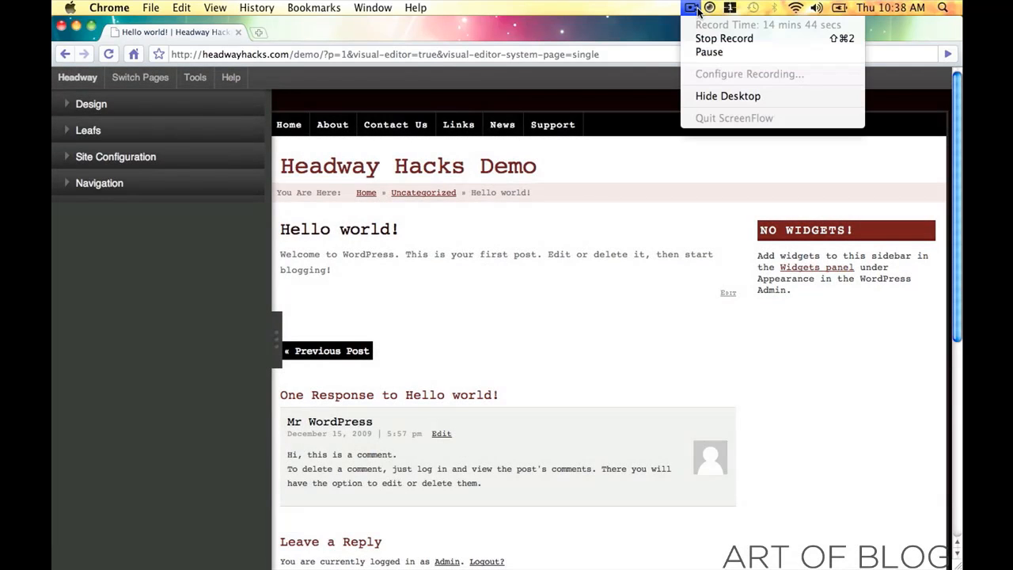
left_click(796, 339)
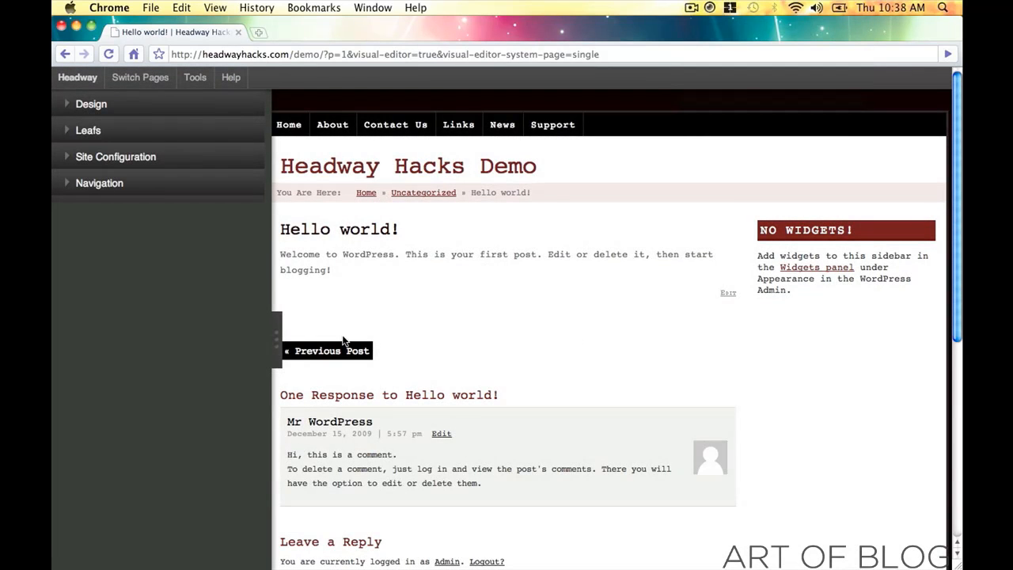
left_click(271, 343)
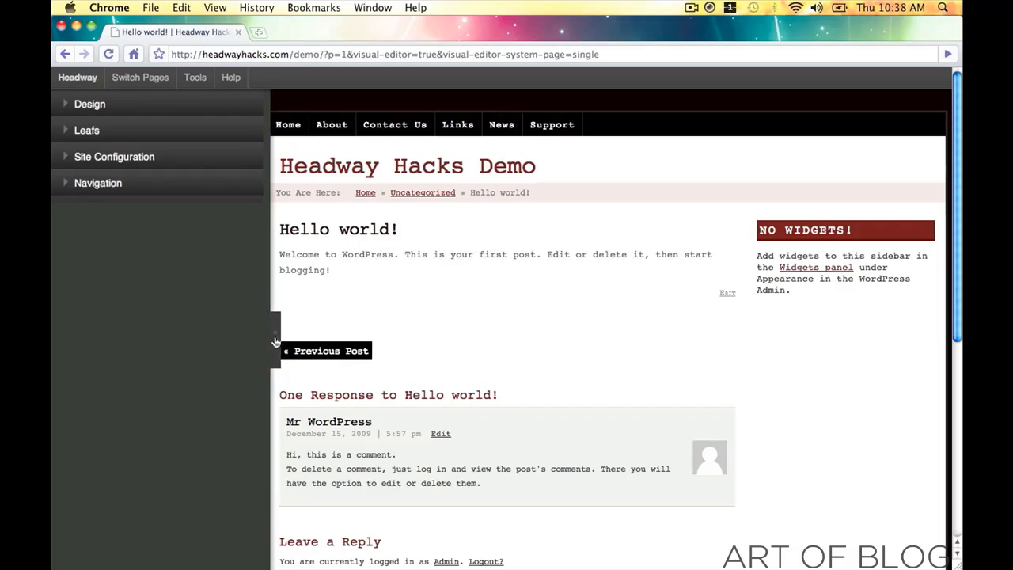
scroll(193, 304, "down", 5)
scroll(193, 304, "up", 5)
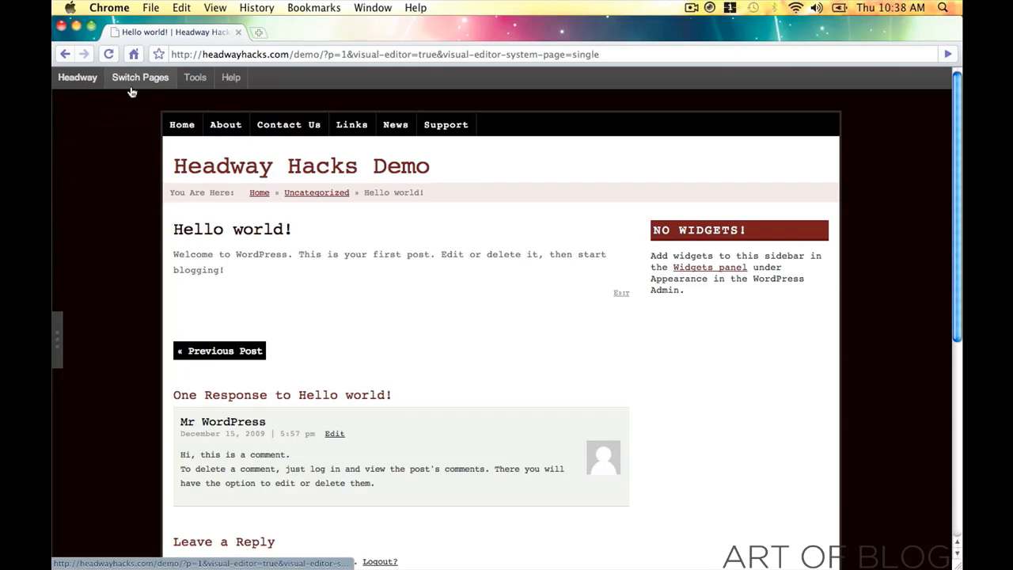
- Load the Blog Index system-page layout in the editor and collapse the side panel to view the posts
left_click(136, 76)
left_click(529, 289)
left_click(559, 296)
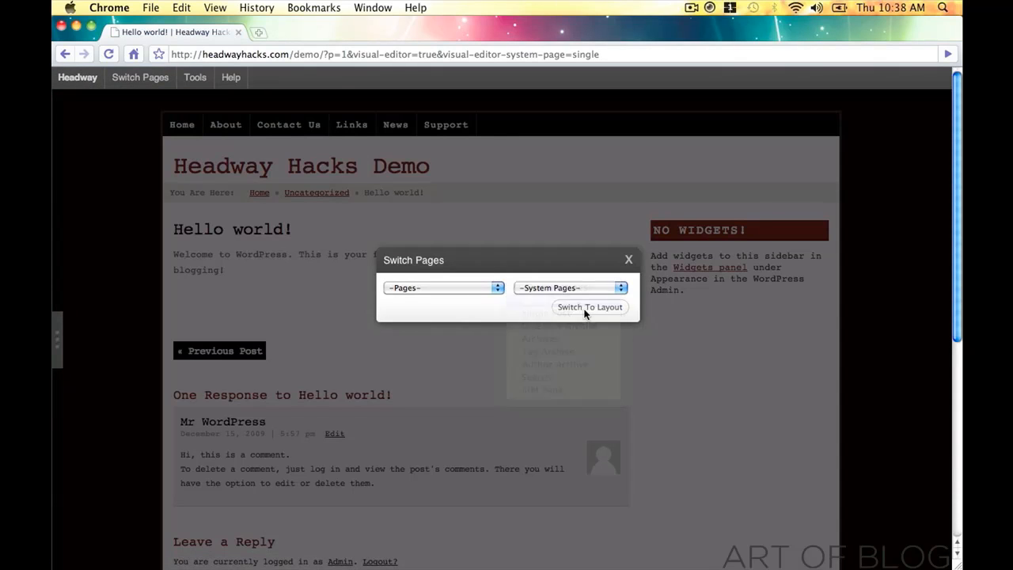
left_click(592, 311)
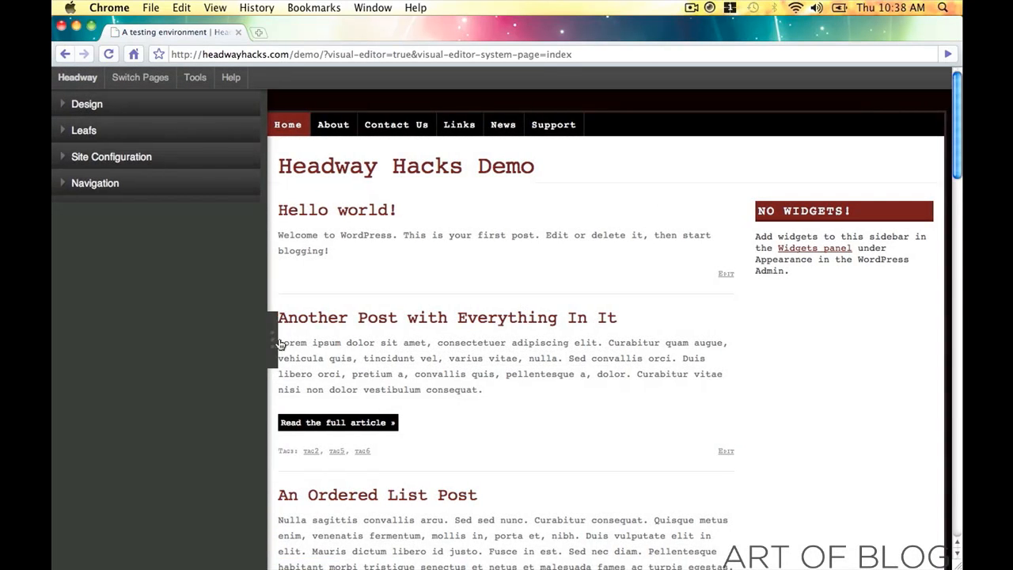
left_click(279, 345)
scroll(111, 249, "down", 3)
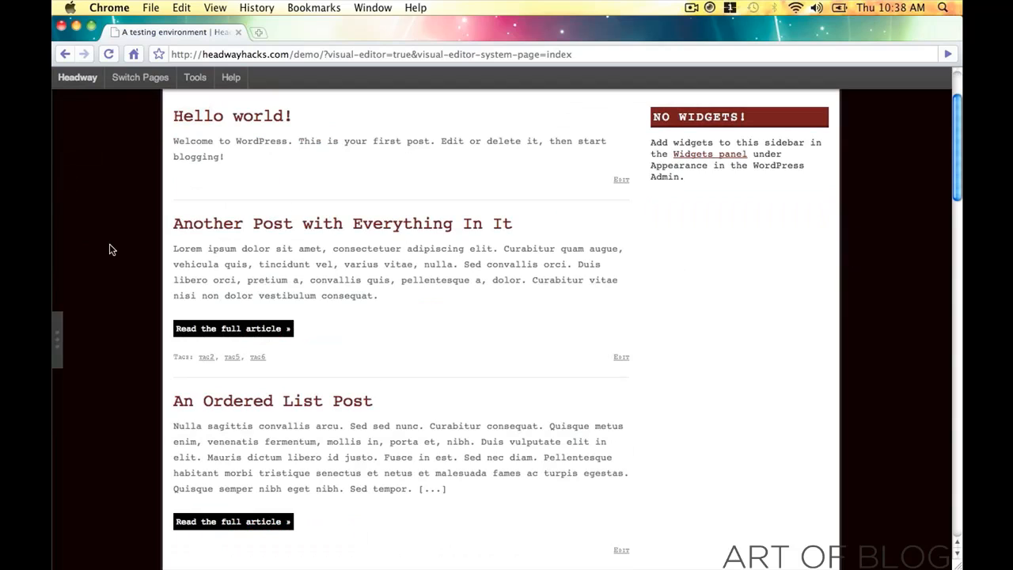
key("super+t")
type("http://w")
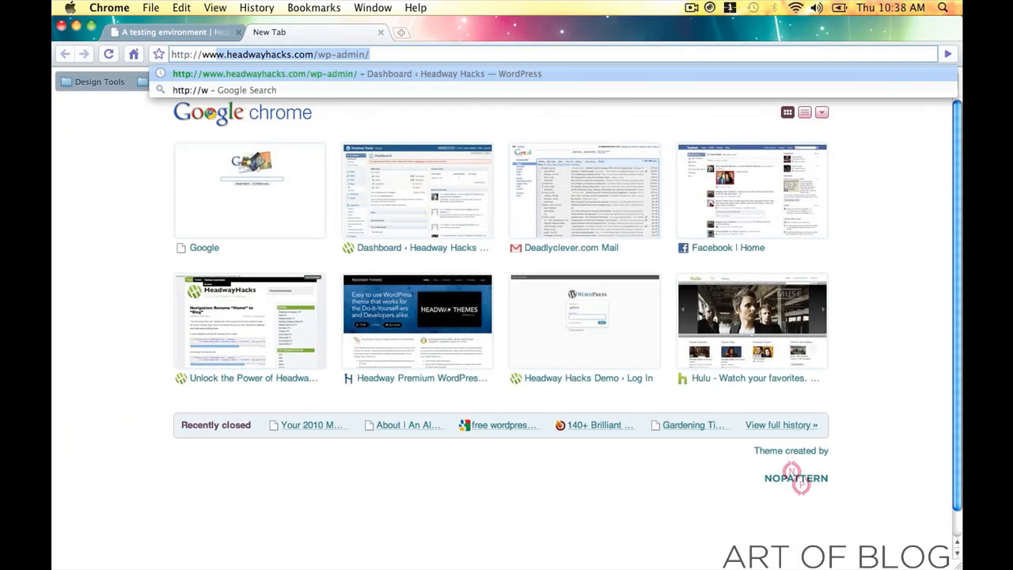
type("ww.headwa")
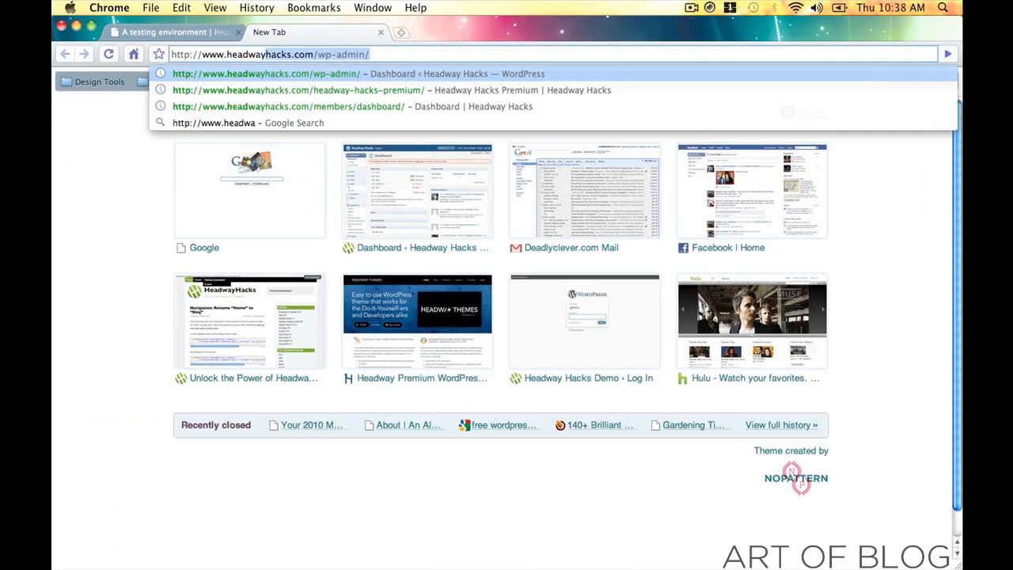
type("yhacks.com/d")
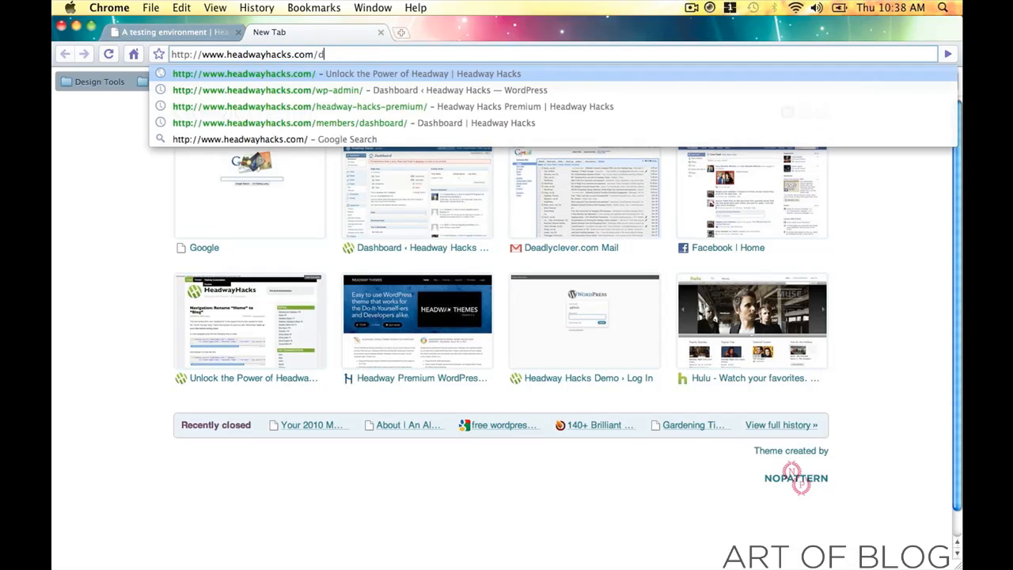
type("emo/")
key("Return")
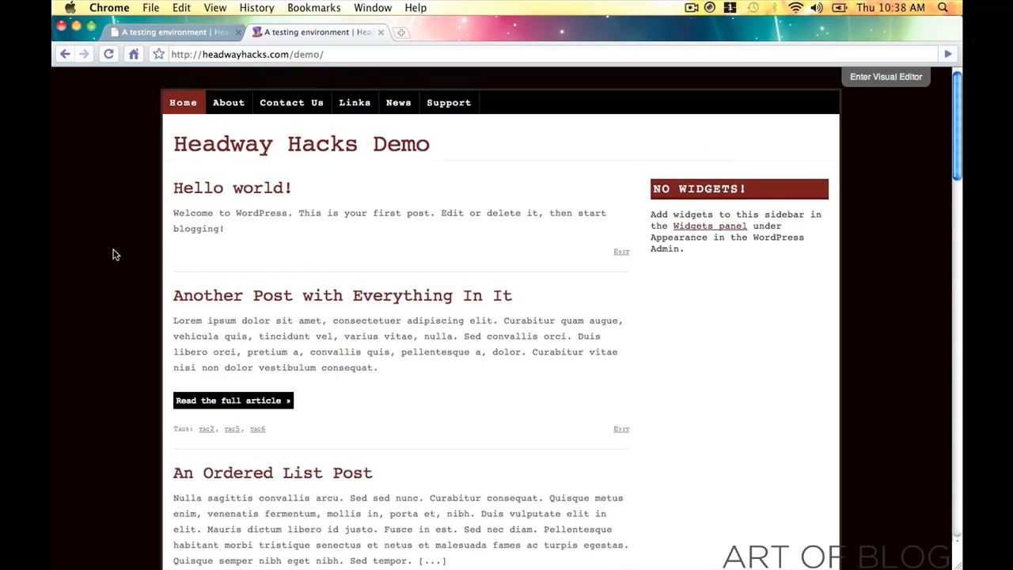
scroll(111, 257, "down", 10)
scroll(115, 254, "down", 12)
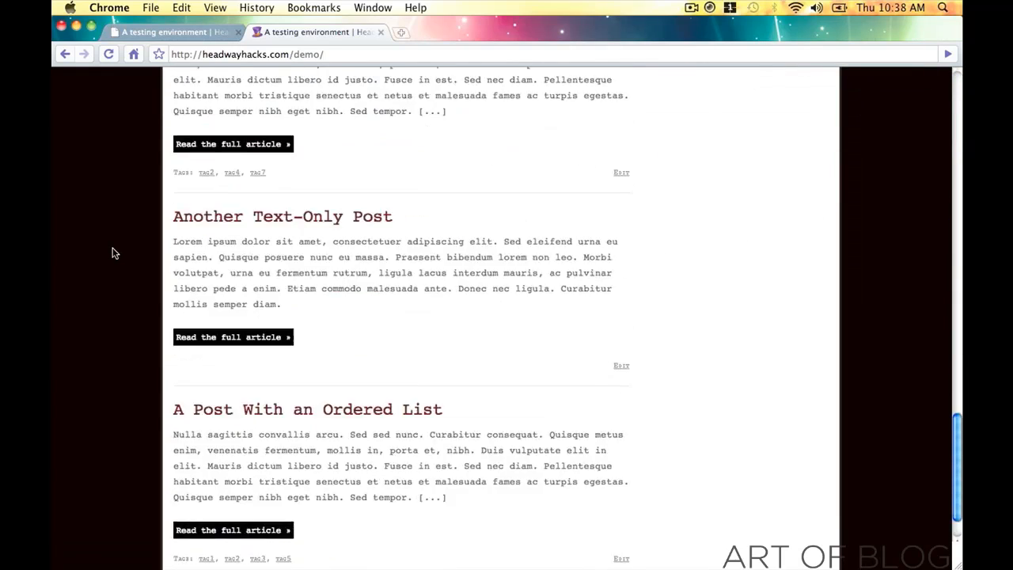
scroll(114, 253, "up", 9)
scroll(114, 250, "up", 10)
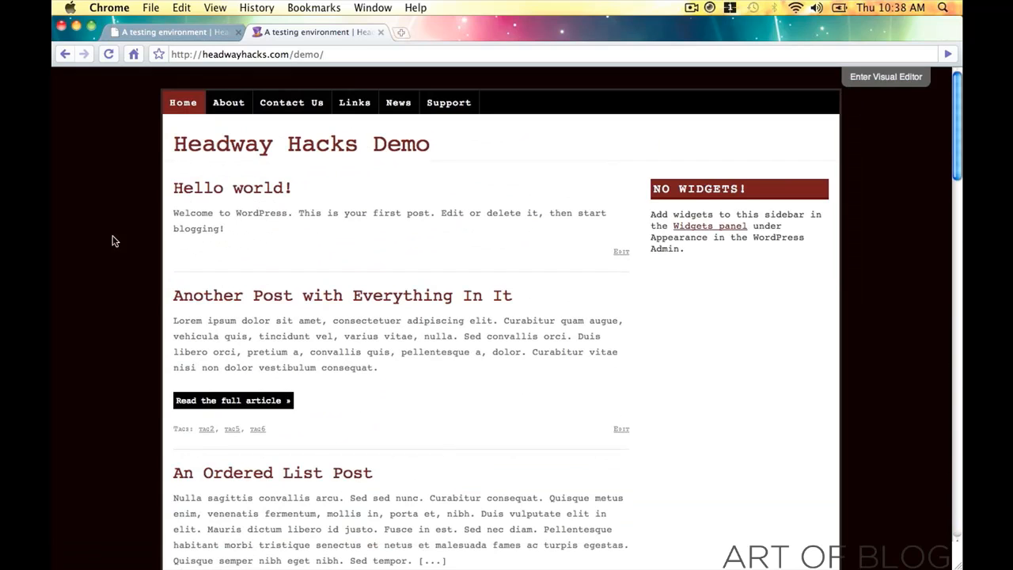
left_click(157, 34)
left_click(302, 33)
- Browse the live site's About and News pages, then return to Home
left_click(230, 99)
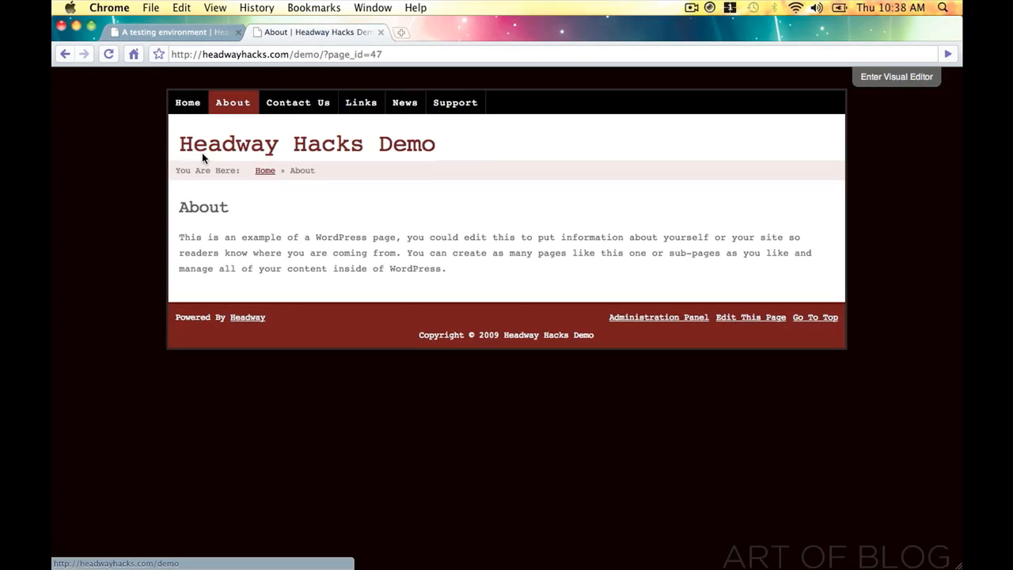
left_click(398, 103)
scroll(413, 135, "down", 3)
scroll(400, 139, "up", 3)
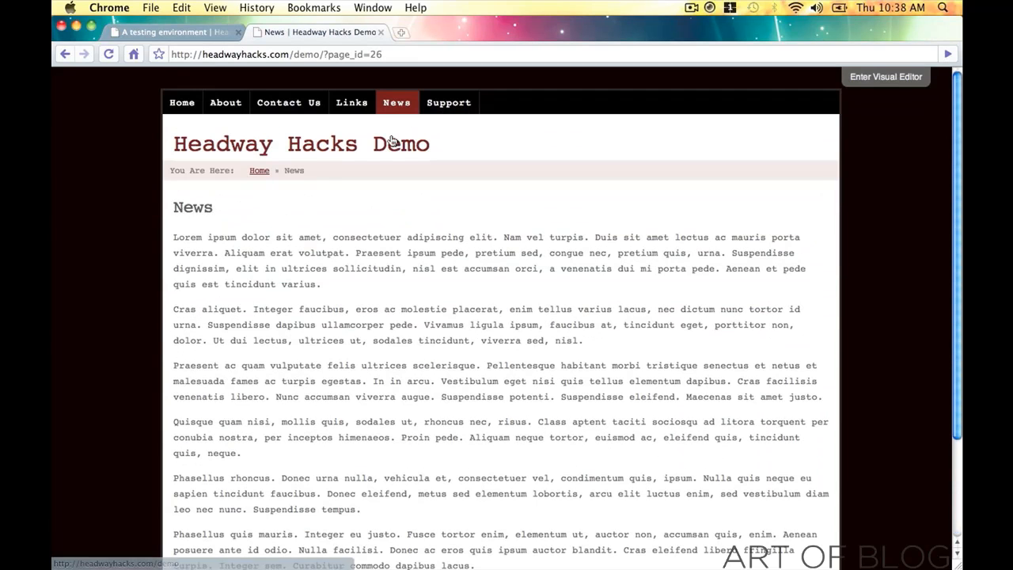
left_click(184, 106)
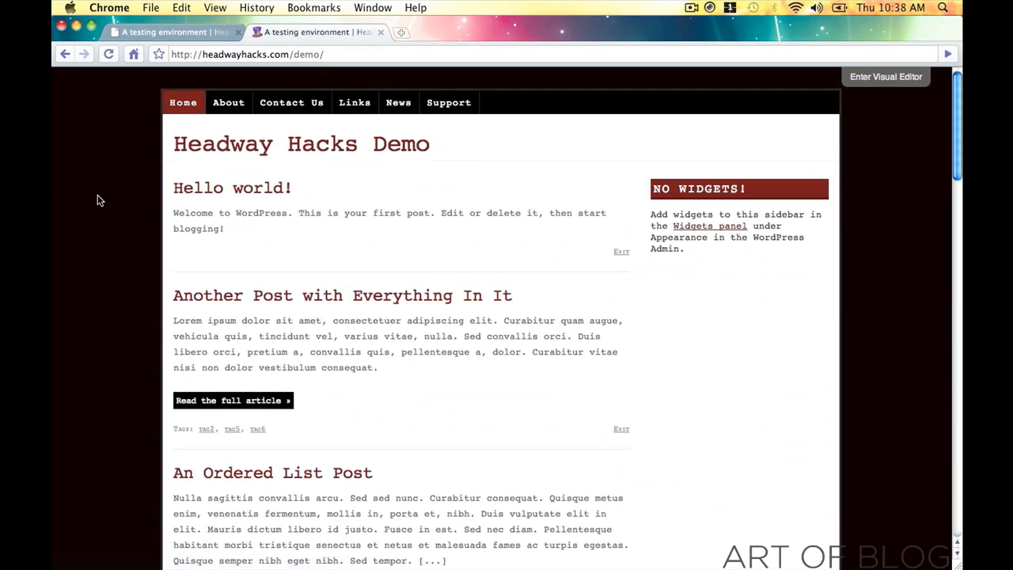
scroll(90, 285, "down", 15)
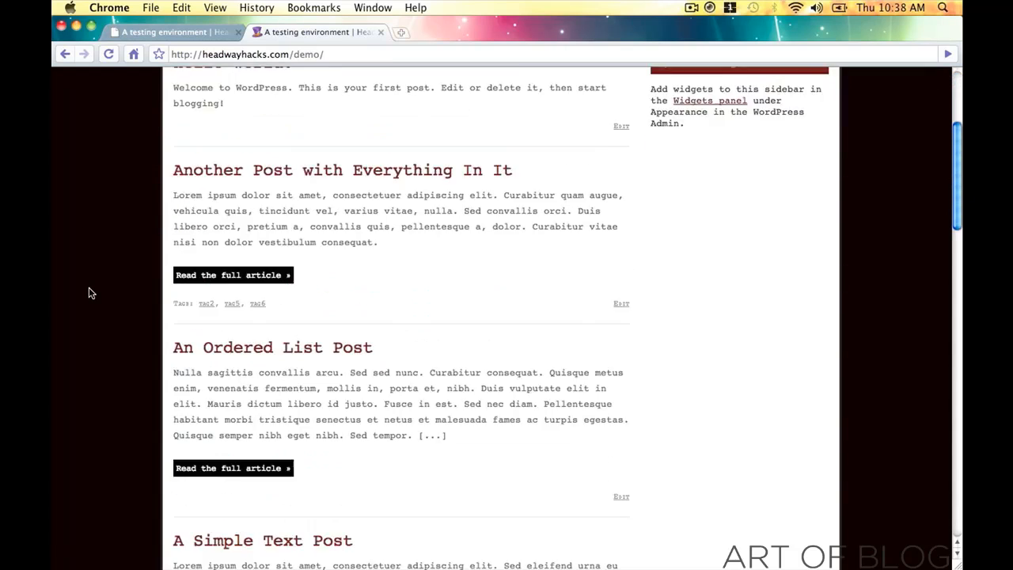
scroll(77, 278, "up", 15)
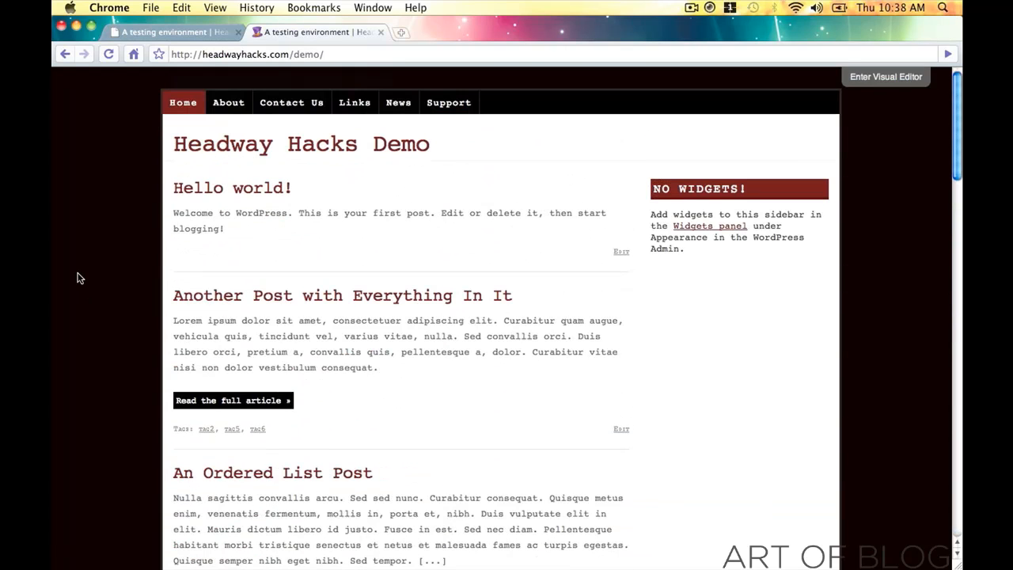